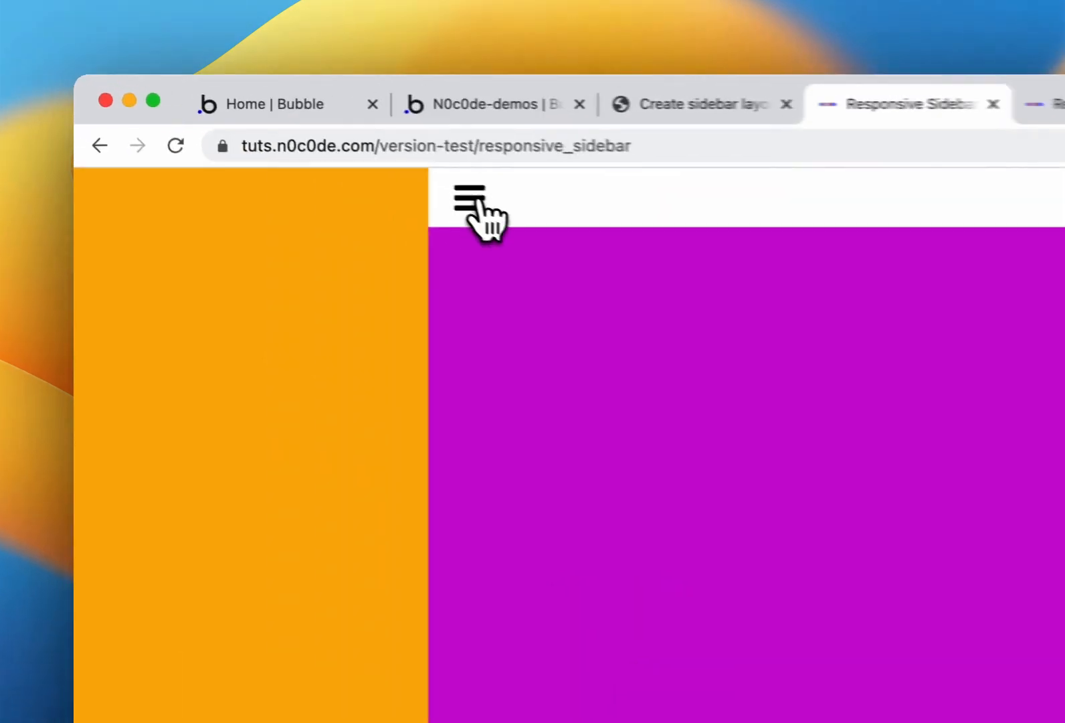
- Collapse and expand the empty sidebar on the responsive_sidebar preview page to test its toggle
{"action": "left_click", "coordinate": [507, 209]}
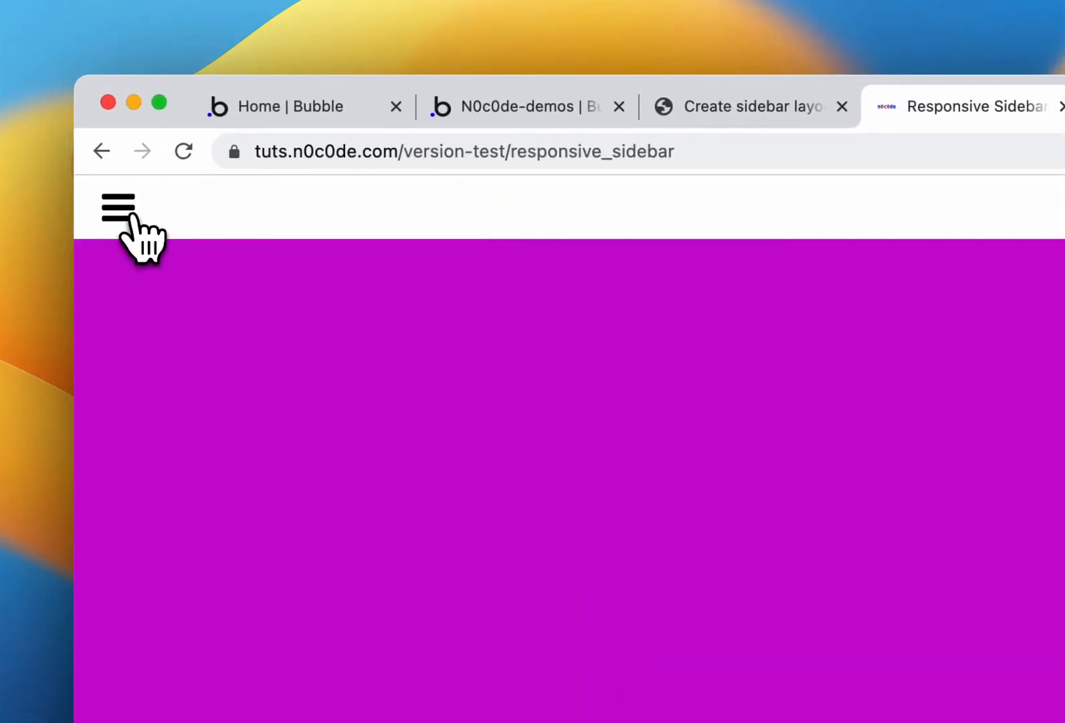
{"action": "left_click", "coordinate": [120, 209]}
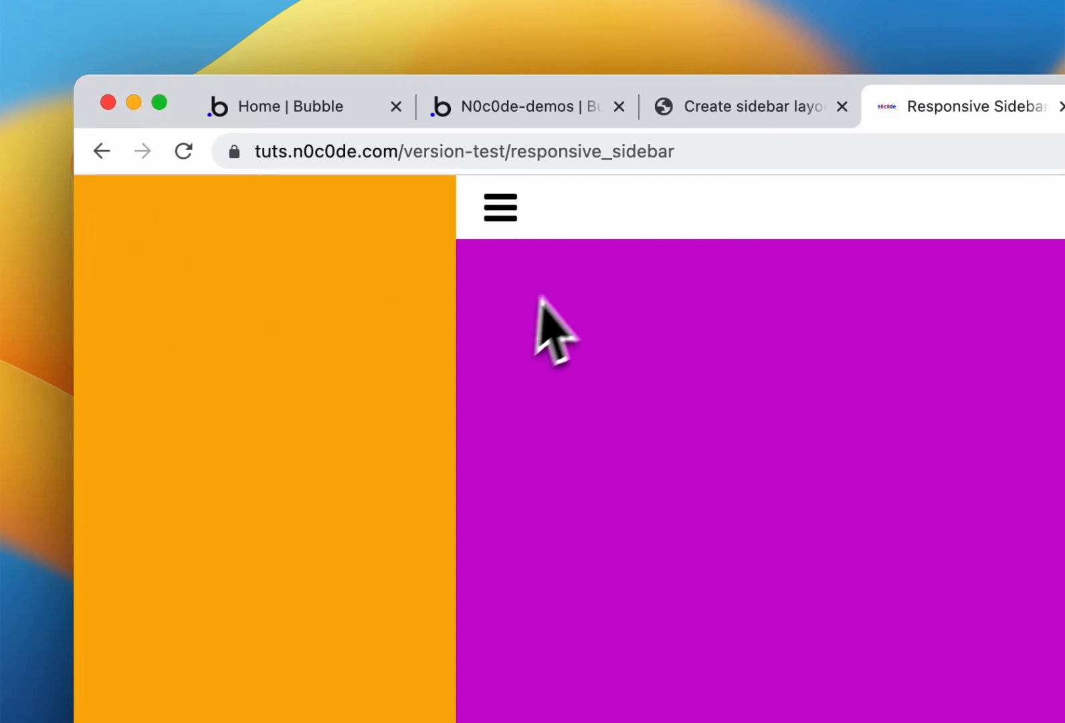
{"action": "left_click", "coordinate": [499, 209]}
{"action": "left_click", "coordinate": [130, 213]}
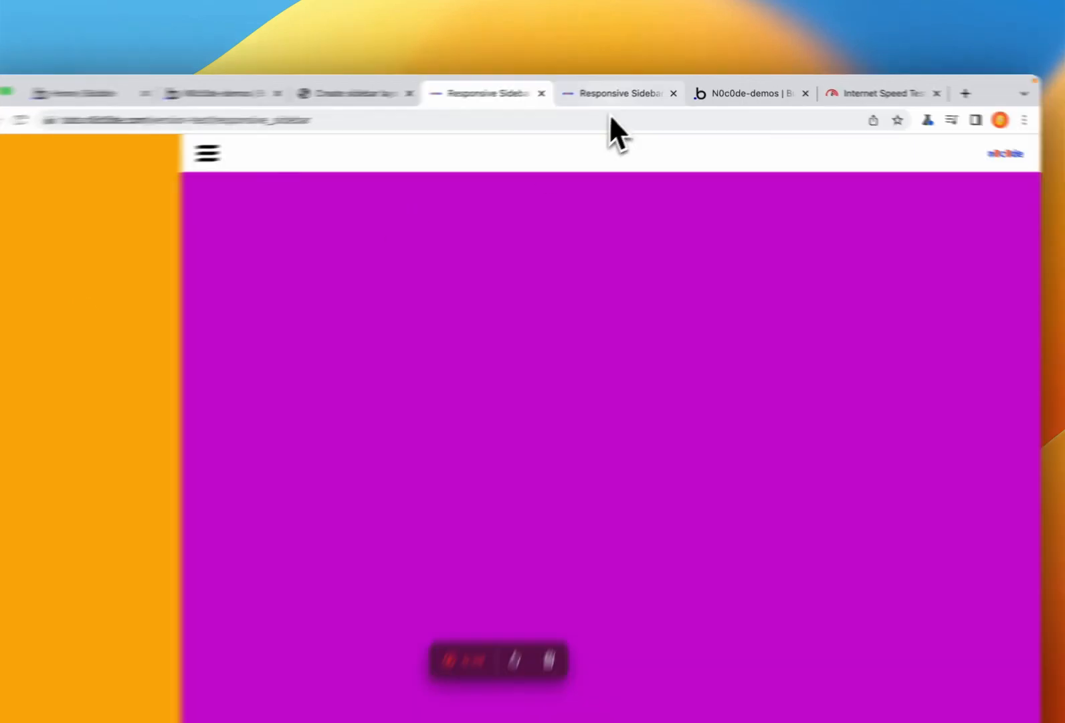
- Open the r_sidebar_menu preview page and collapse and expand its sidebar with the navigation links
{"action": "left_click", "coordinate": [627, 98]}
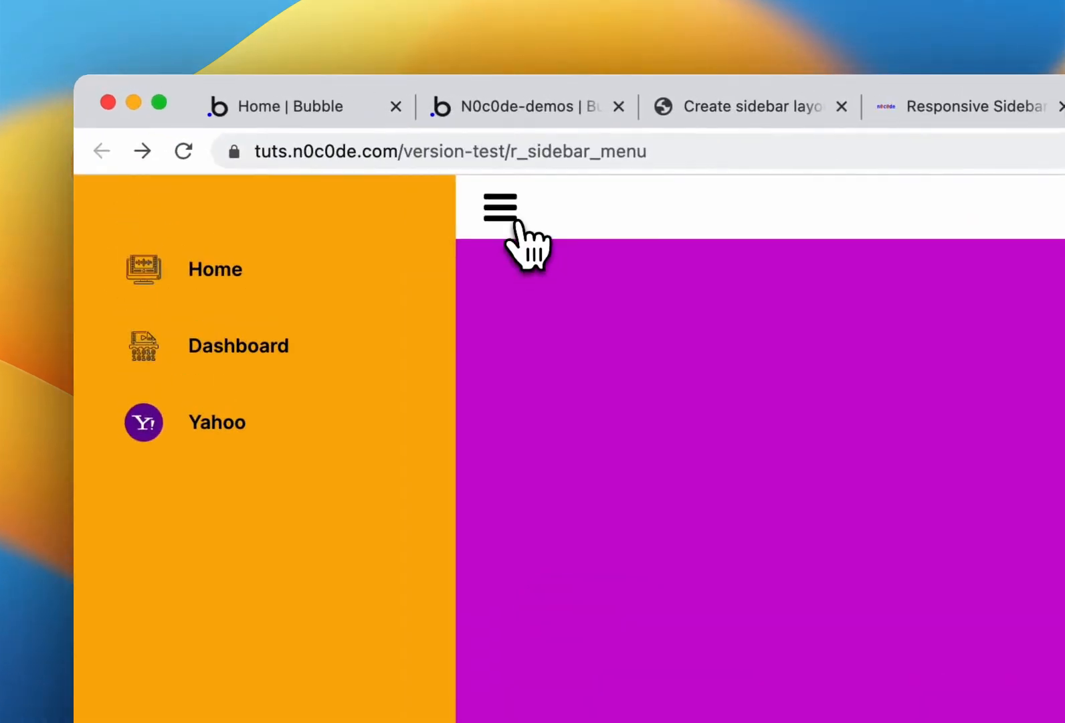
{"action": "left_click", "coordinate": [519, 223]}
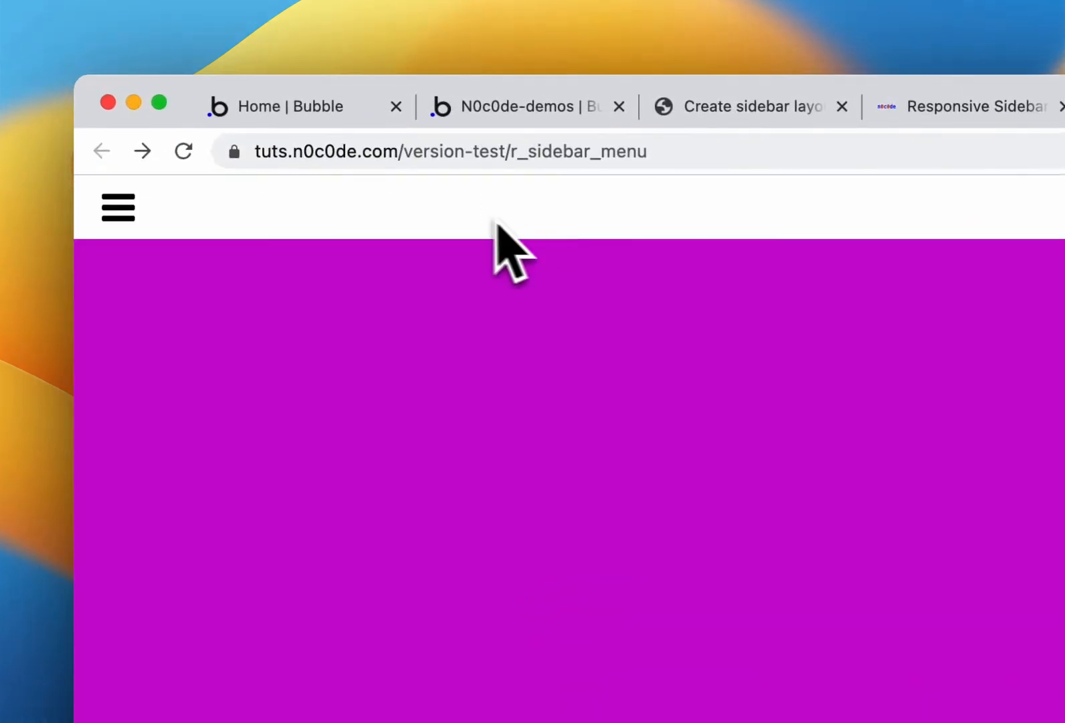
{"action": "left_click", "coordinate": [122, 211]}
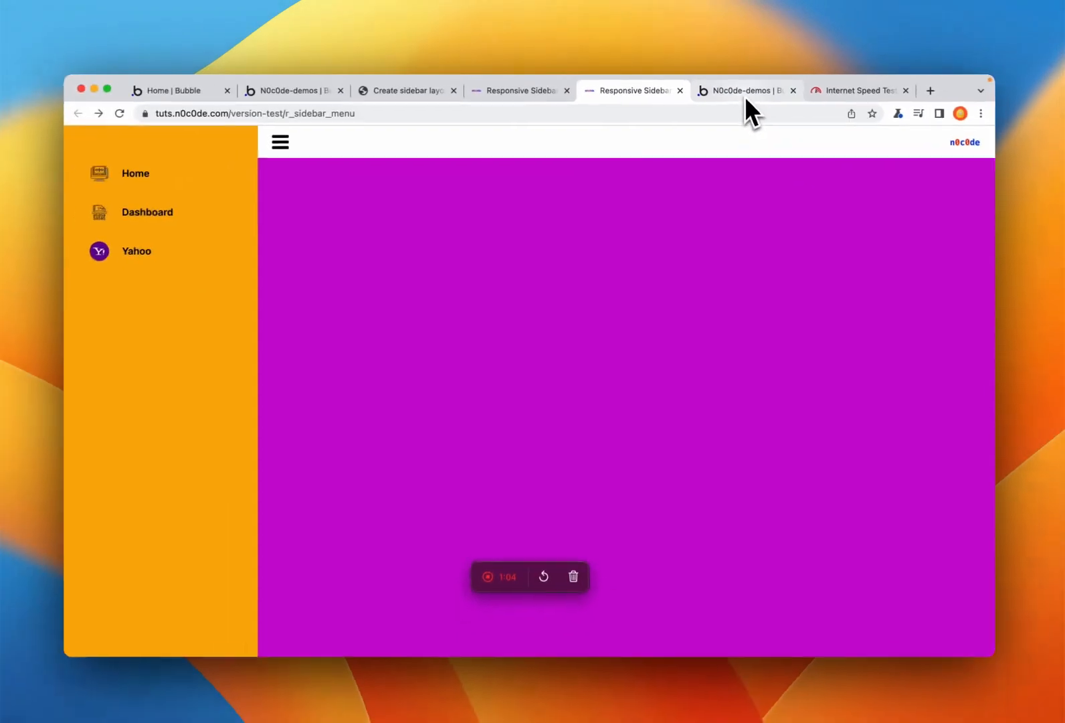
- Compare the re sidebar reusable element and its g nav item yahoo group in the editor with the two preview pages
{"action": "left_click", "coordinate": [744, 95]}
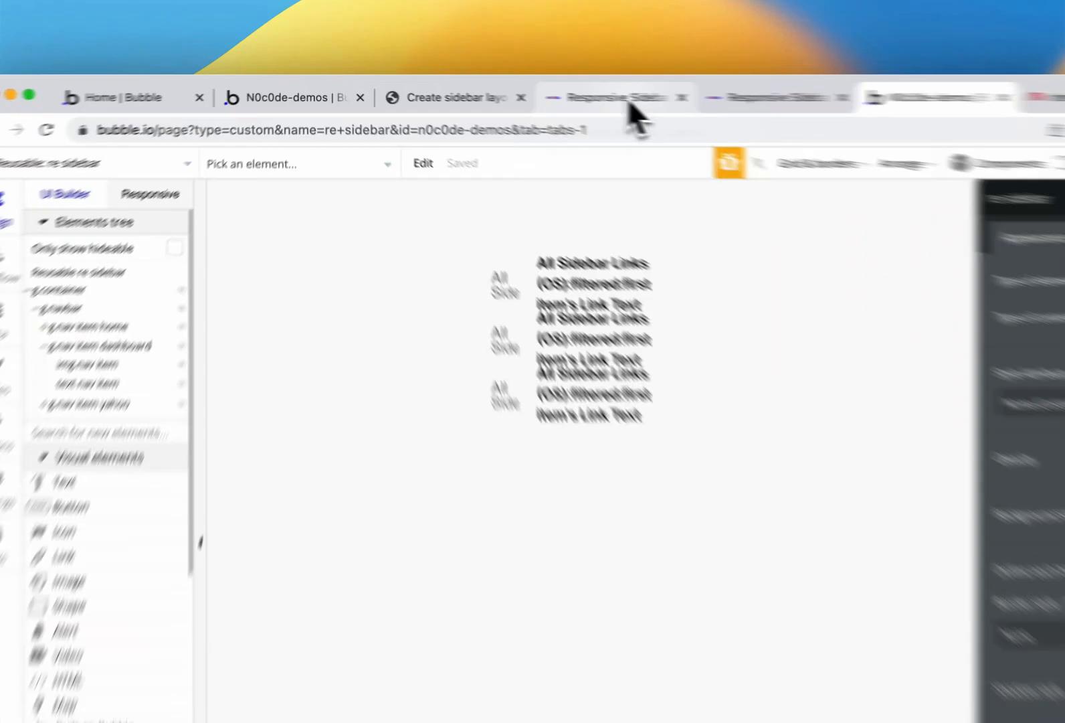
{"action": "left_click", "coordinate": [530, 91]}
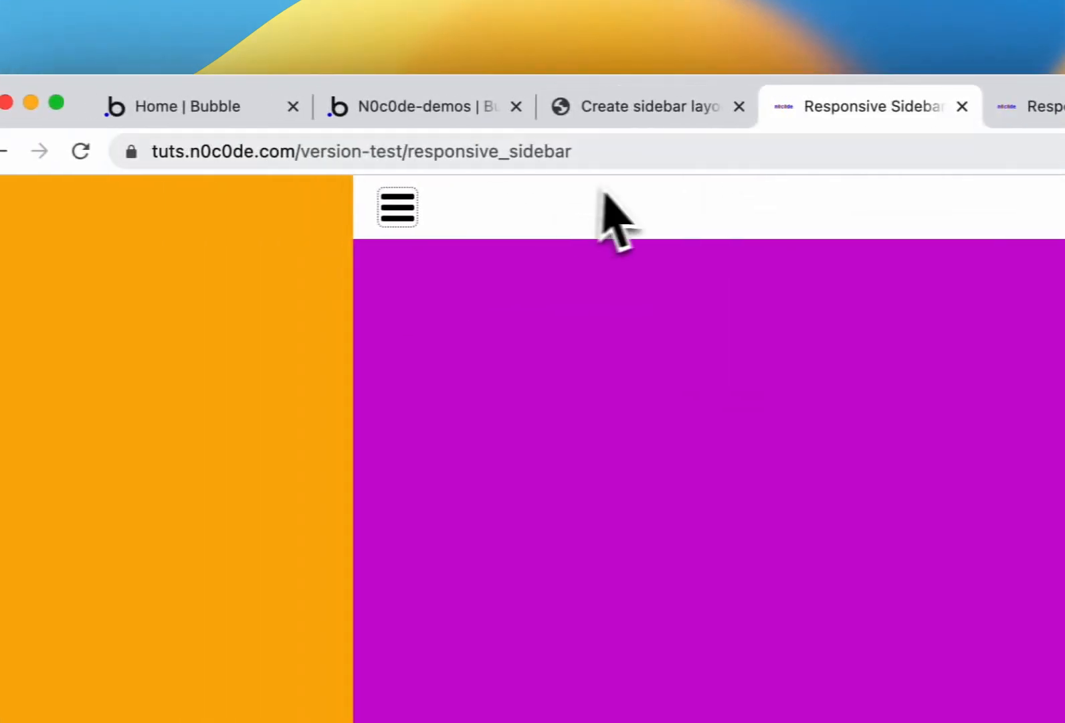
{"action": "left_click", "coordinate": [609, 111]}
{"action": "left_click", "coordinate": [869, 110]}
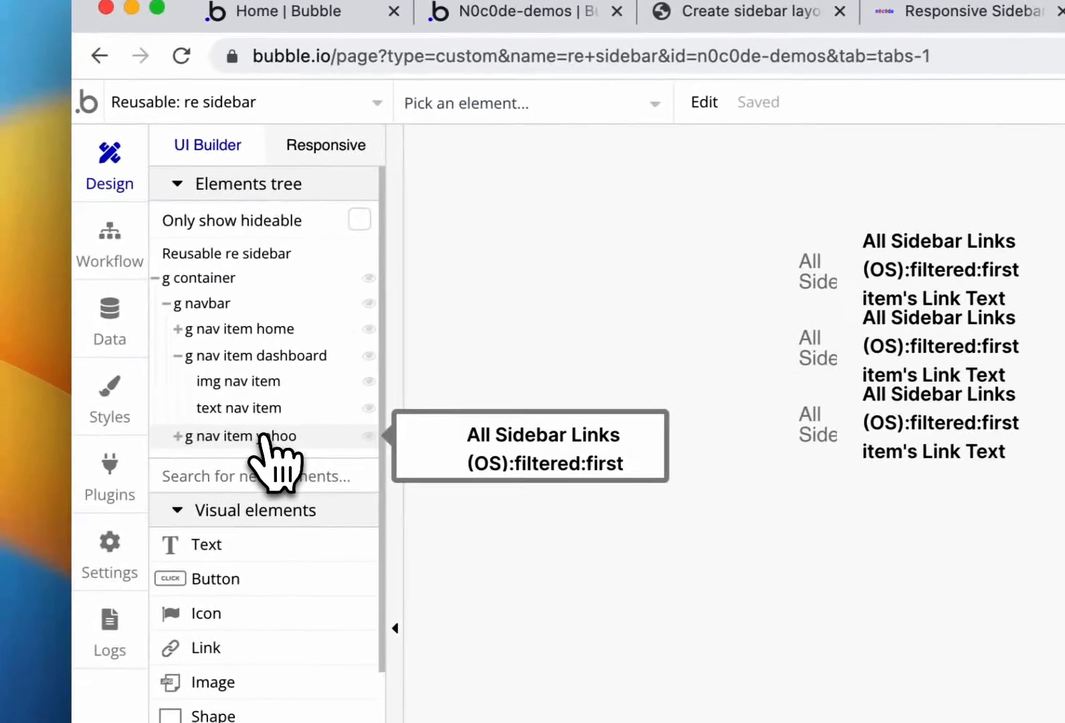
{"action": "left_click", "coordinate": [108, 461]}
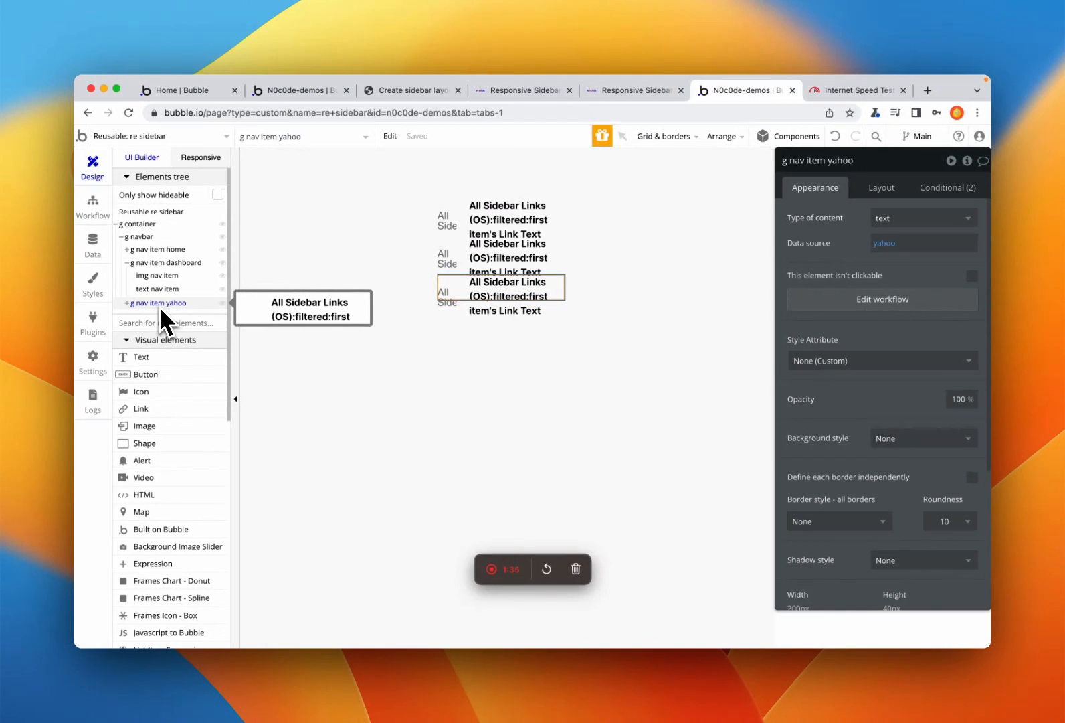
{"action": "left_click", "coordinate": [589, 86]}
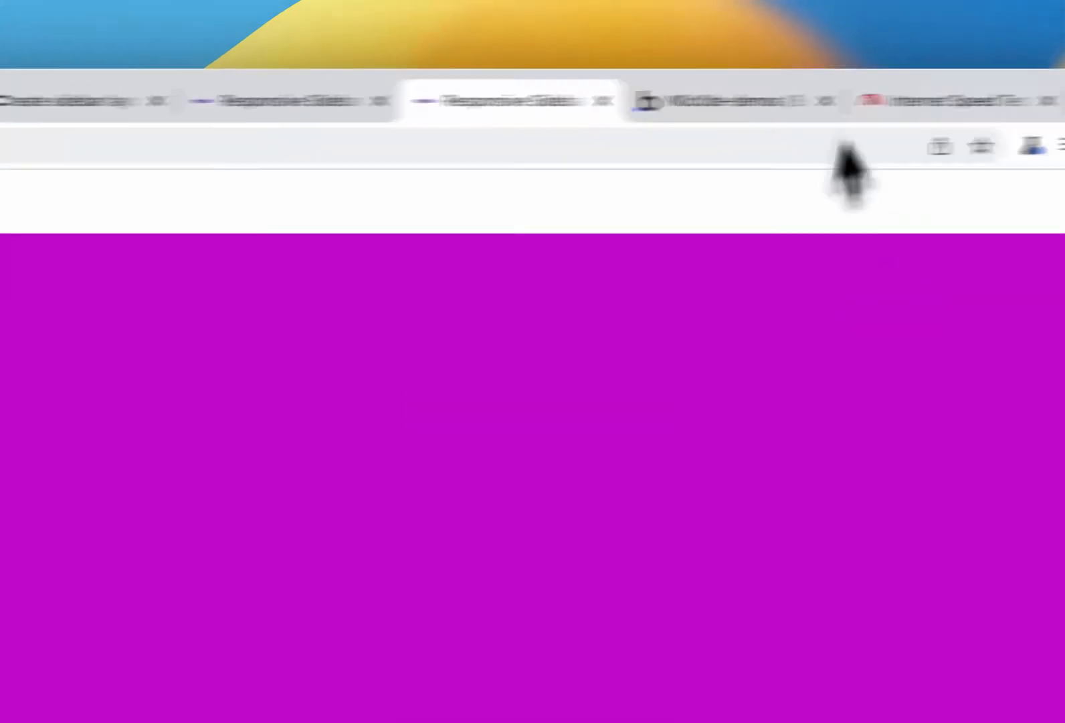
{"action": "left_click", "coordinate": [709, 104]}
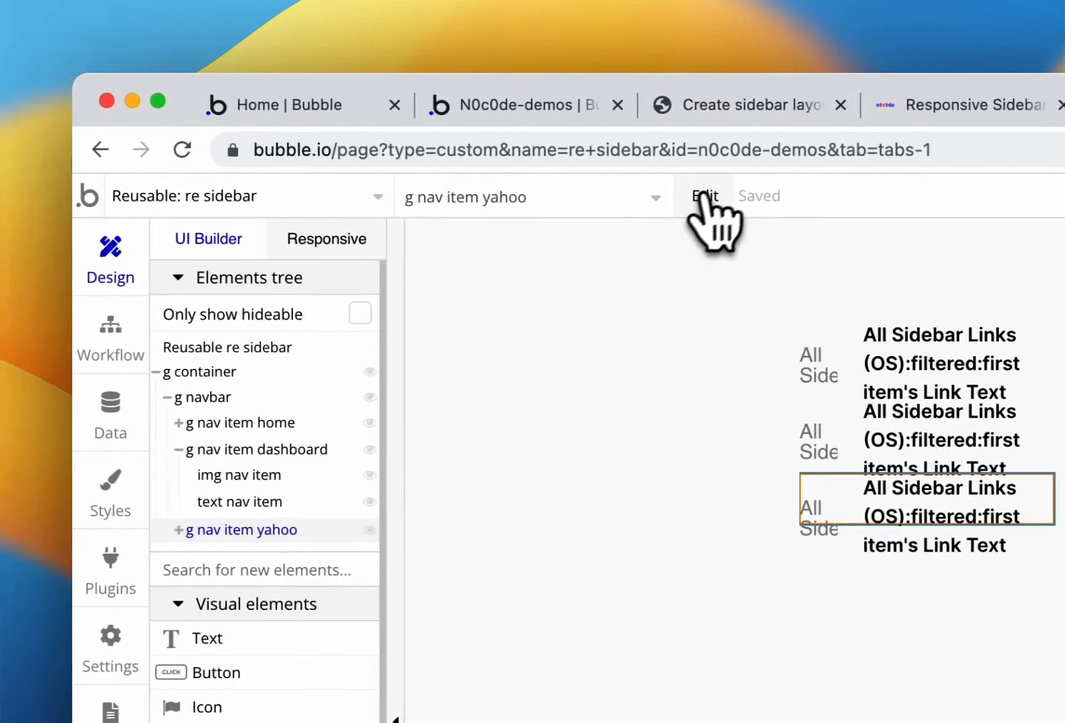
- Duplicate the g nav item yahoo group inside the re sidebar reusable element, copying and pasting it with its workflows
{"action": "left_click", "coordinate": [697, 194]}
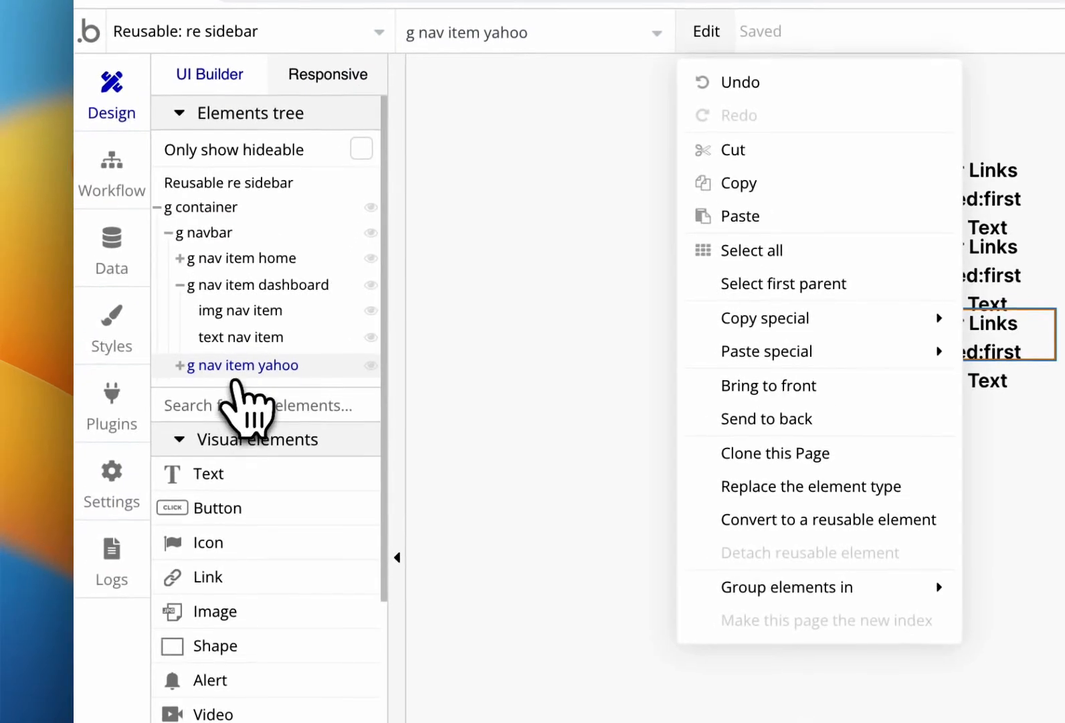
{"action": "left_click", "coordinate": [237, 373]}
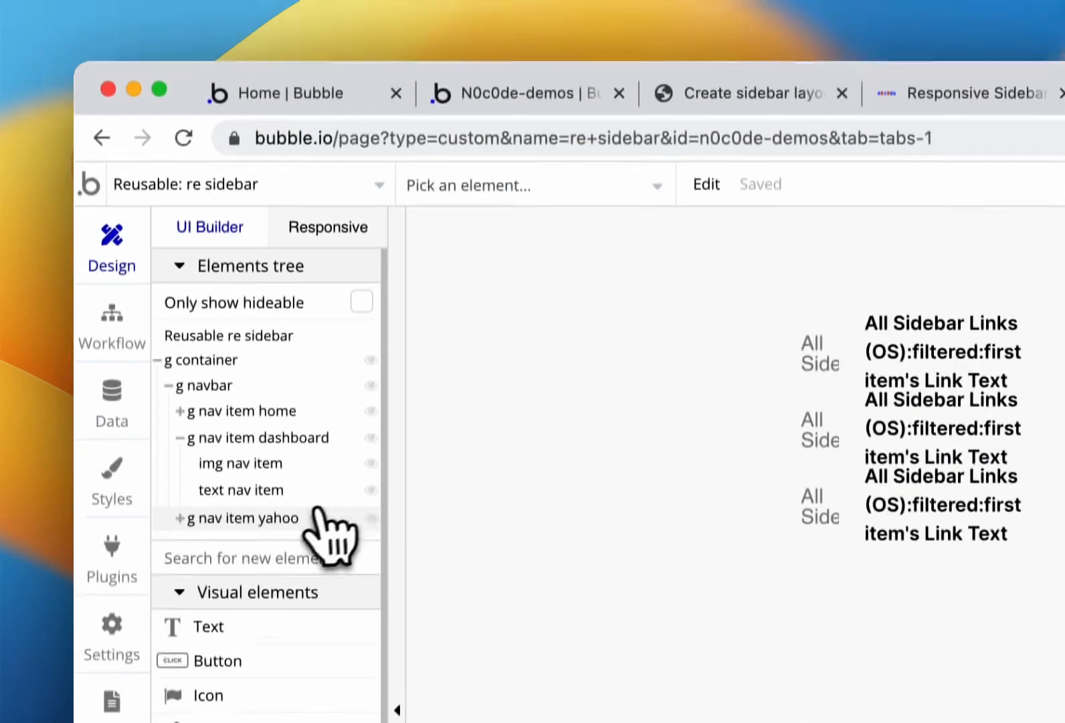
{"action": "left_click", "coordinate": [306, 366]}
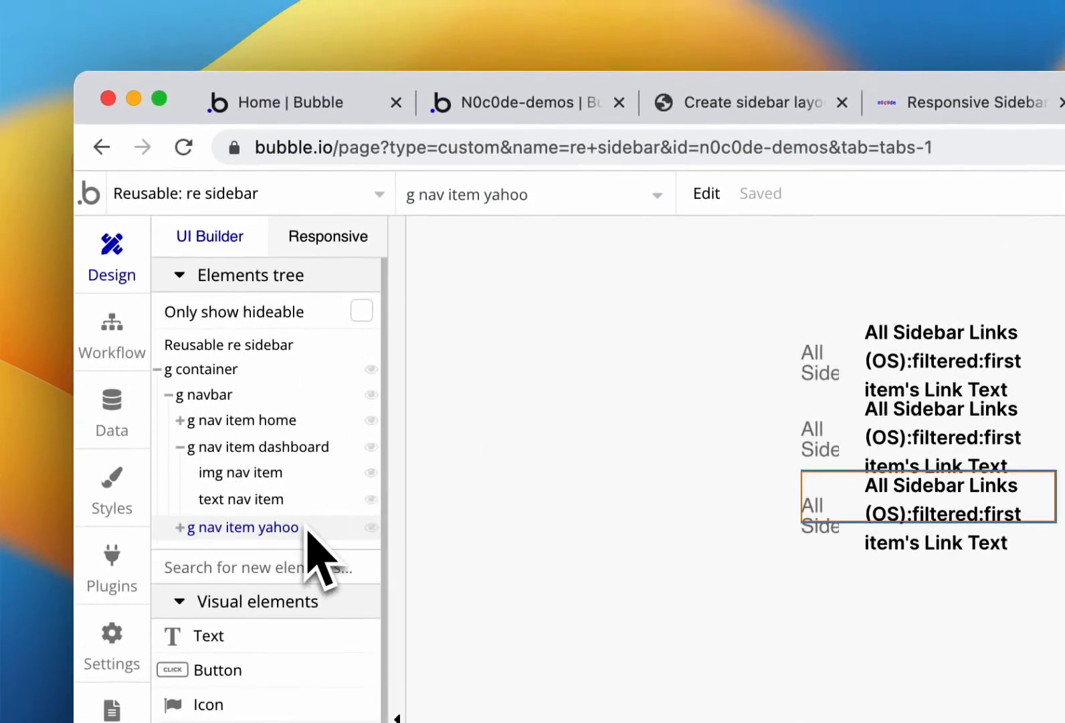
{"action": "left_click", "coordinate": [706, 193]}
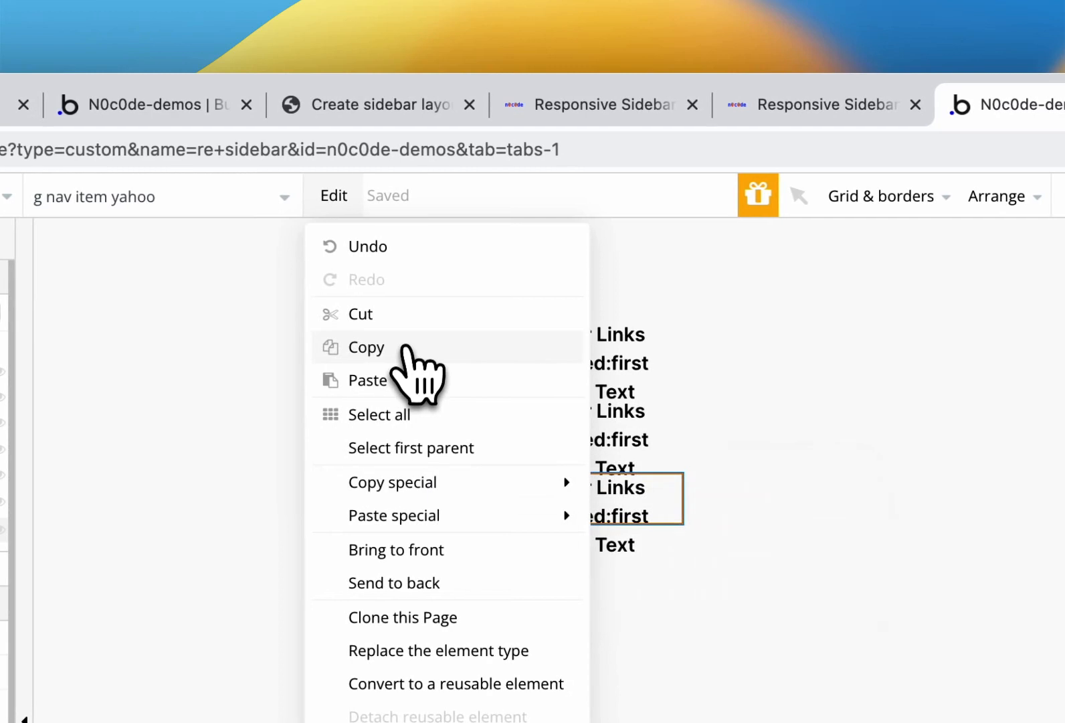
{"action": "mouse_move", "coordinate": [437, 487]}
{"action": "left_click", "coordinate": [639, 488]}
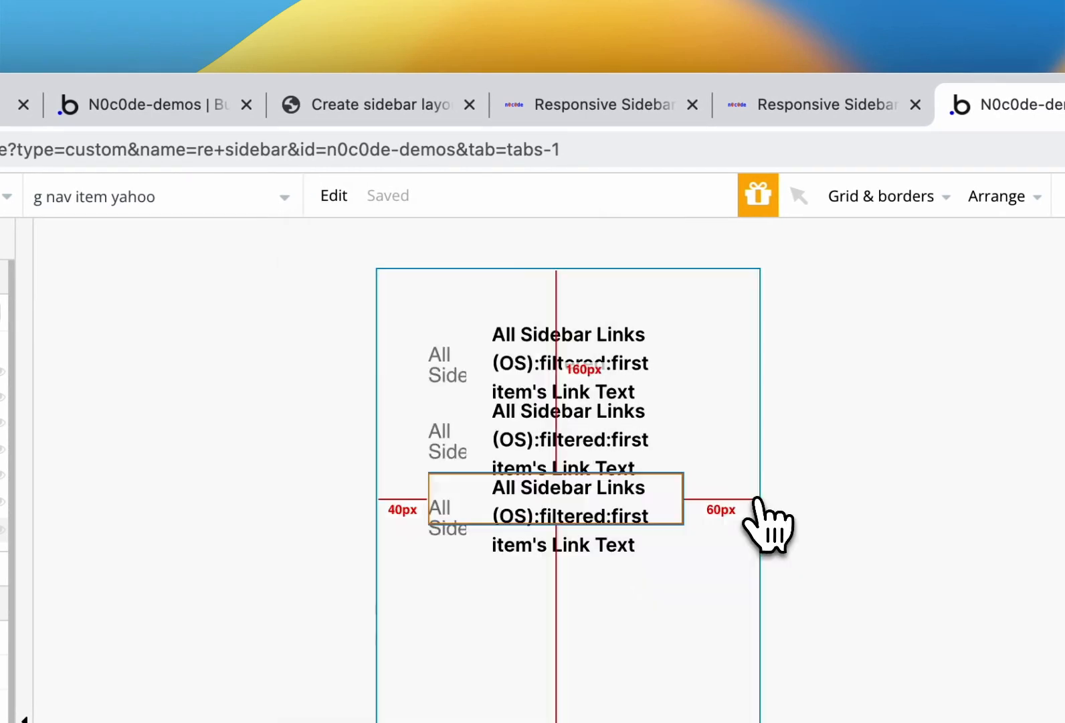
{"action": "left_click", "coordinate": [358, 198]}
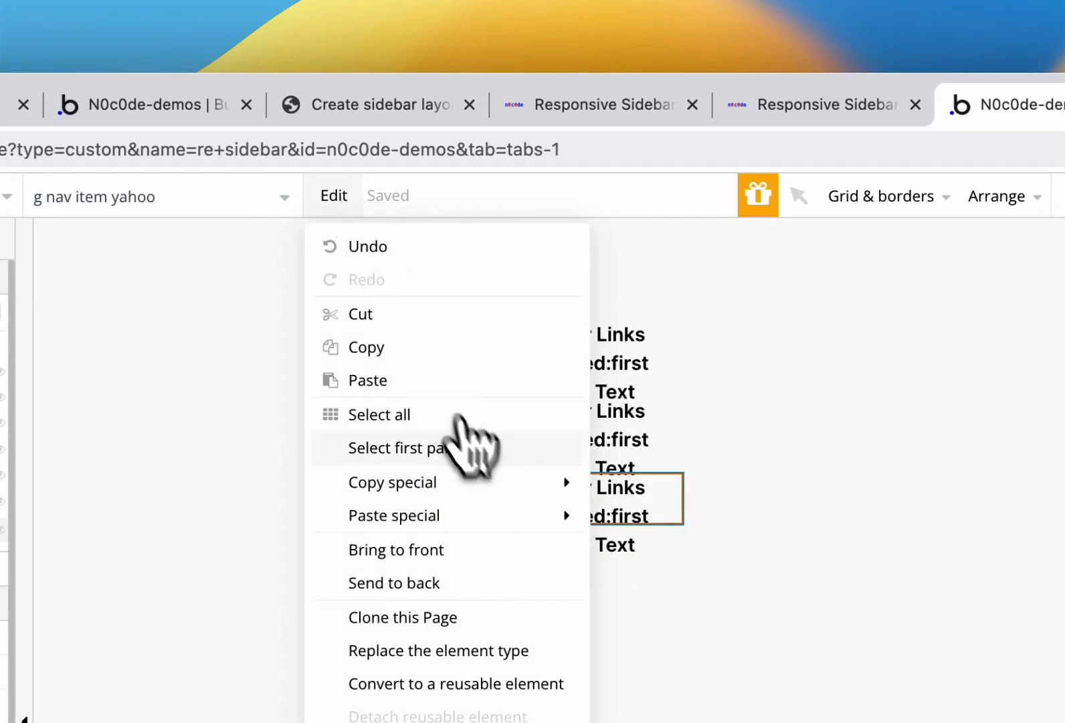
{"action": "mouse_move", "coordinate": [522, 511]}
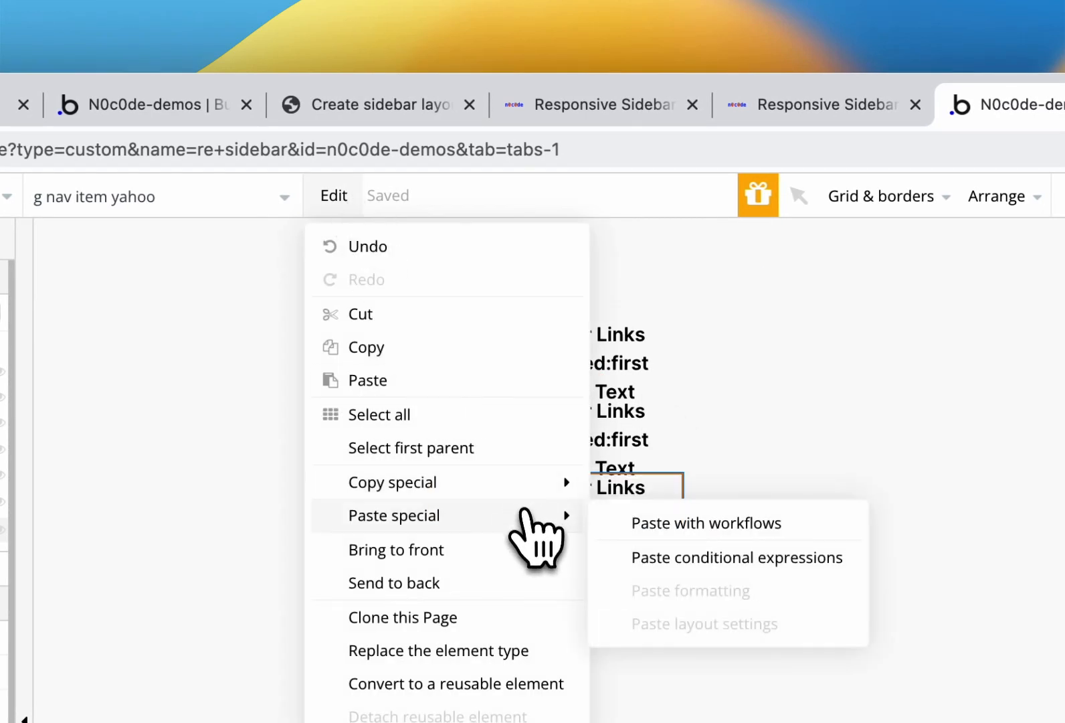
{"action": "left_click", "coordinate": [736, 530]}
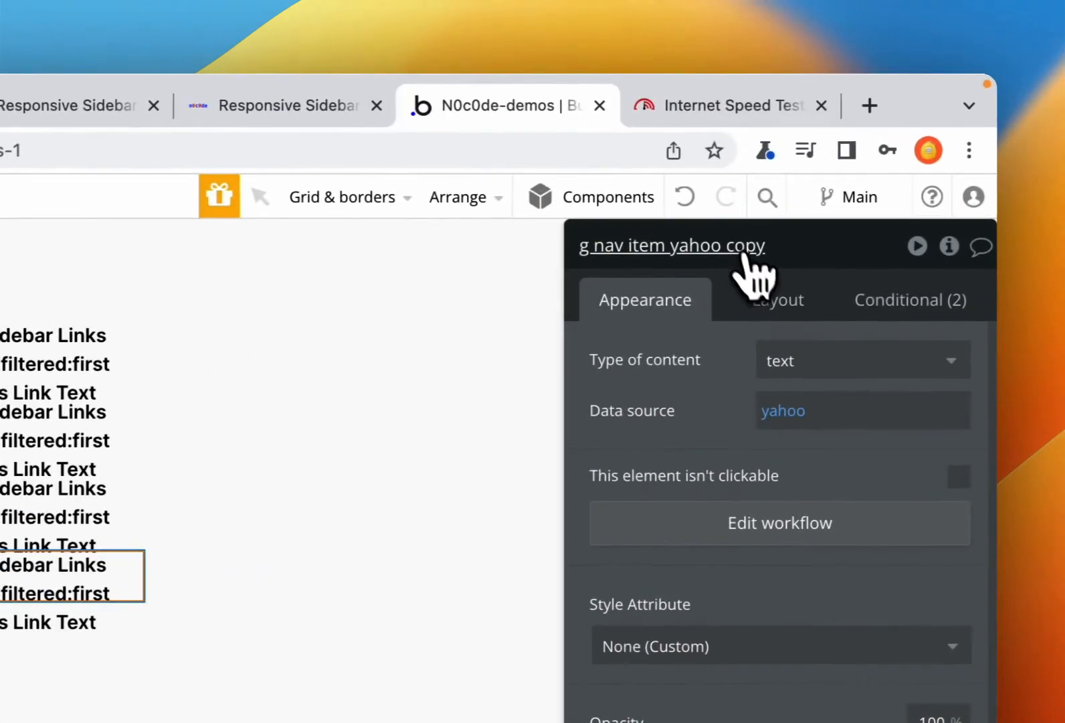
- Rename the duplicated group as "g nav item microsoft" and set its data source to "microsoft"
{"action": "left_click", "coordinate": [728, 248]}
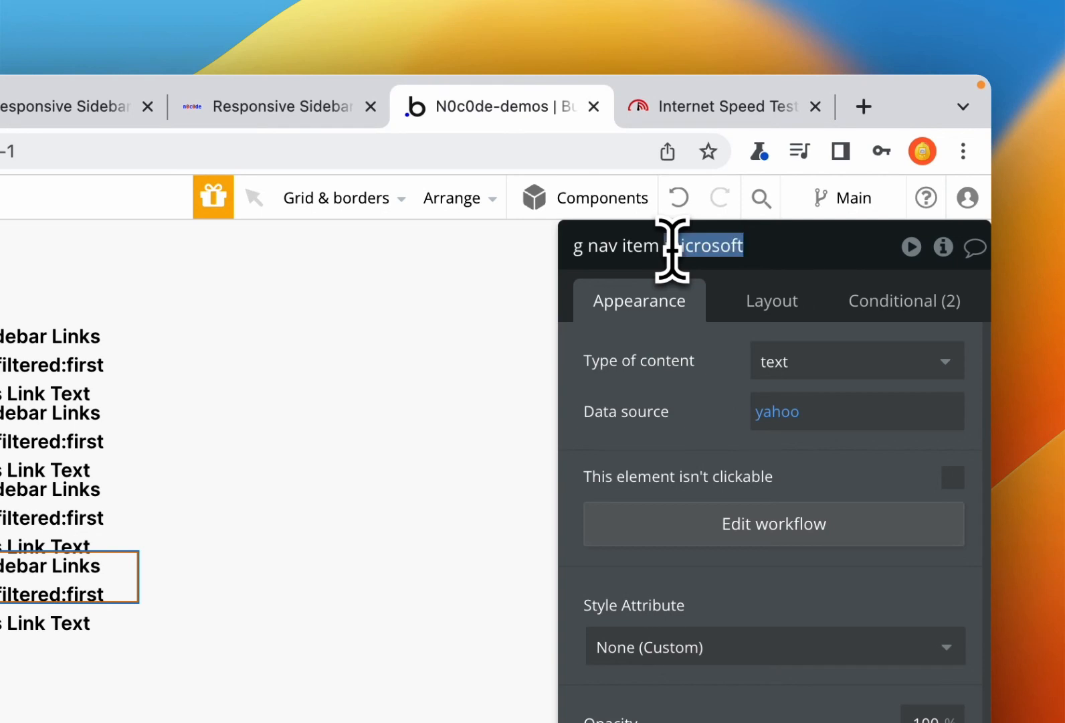
{"action": "left_click", "coordinate": [785, 411]}
{"action": "double_click", "coordinate": [785, 411]}
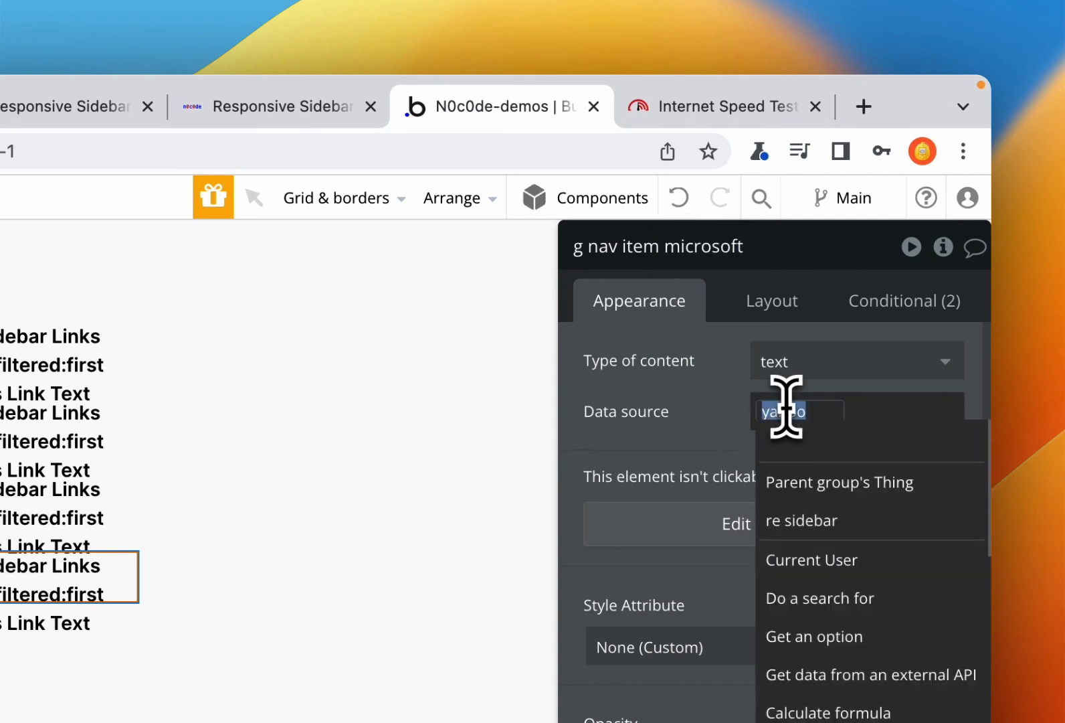
{"action": "key", "text": "ctrl+v"}
{"action": "left_click", "coordinate": [667, 376]}
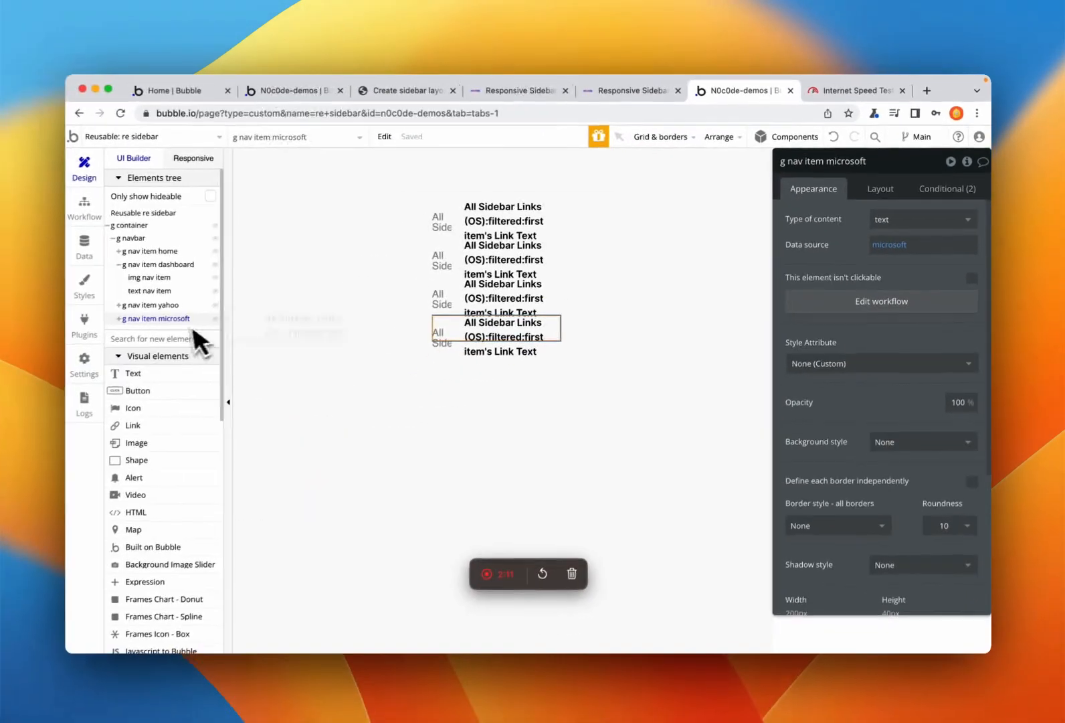
- Reload the r_sidebar_menu preview page to check the new Microsoft item in the sidebar
{"action": "left_click_drag", "start_coordinate": [194, 329], "coordinate": [498, 228]}
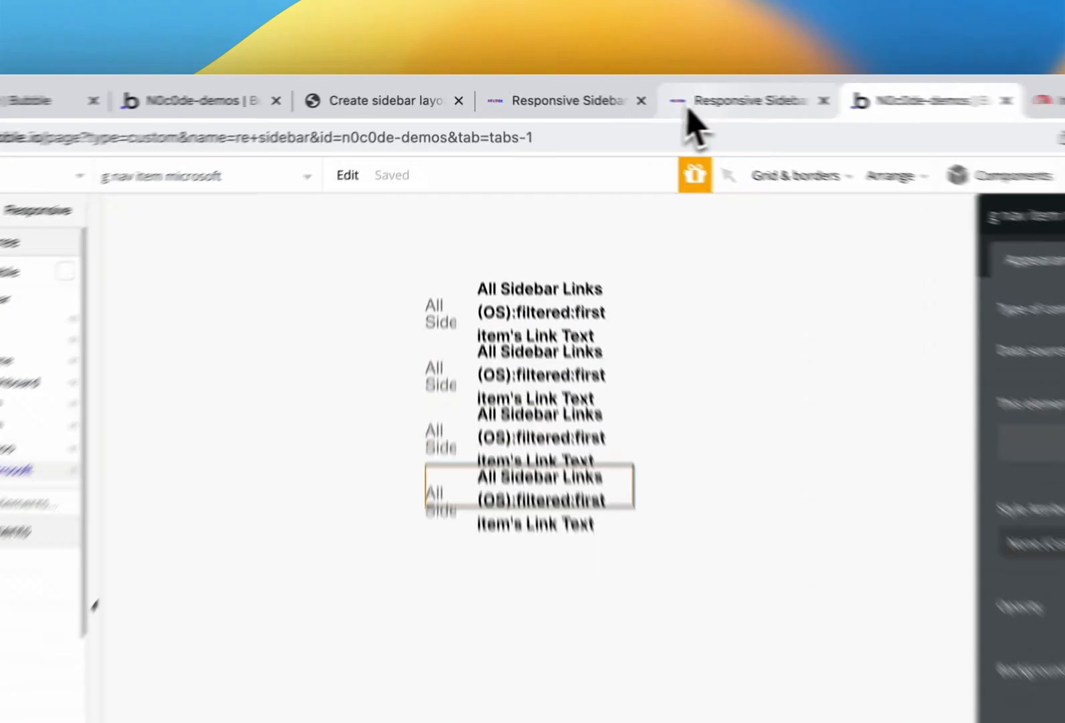
{"action": "left_click", "coordinate": [619, 90]}
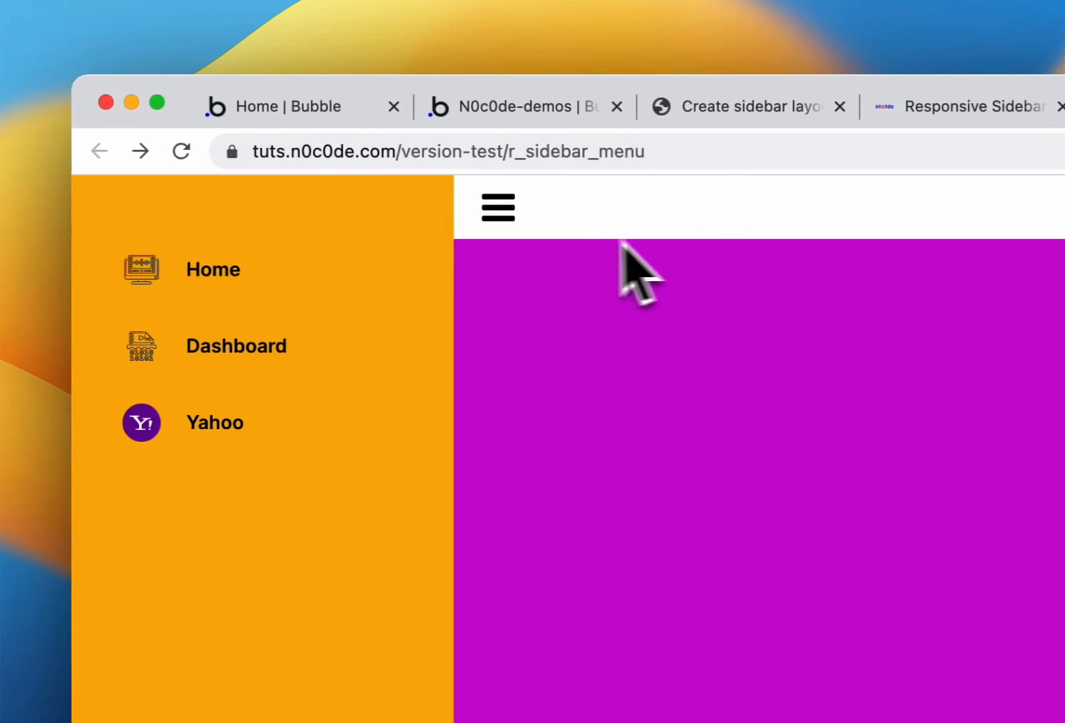
{"action": "left_click", "coordinate": [802, 107]}
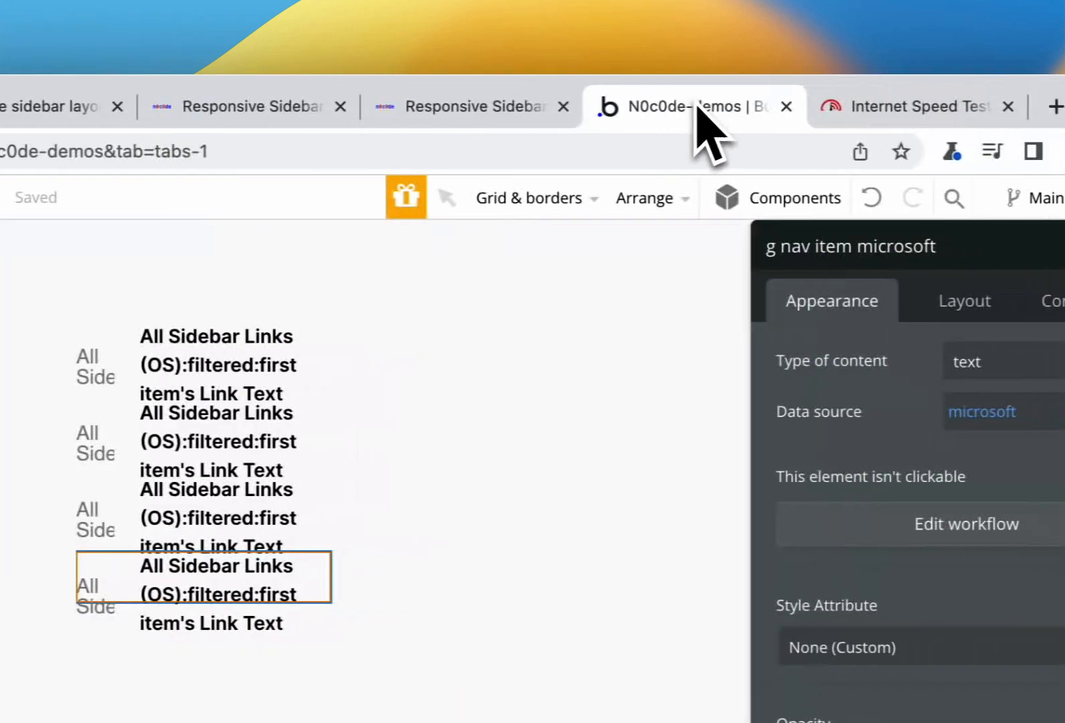
{"action": "left_click", "coordinate": [488, 106]}
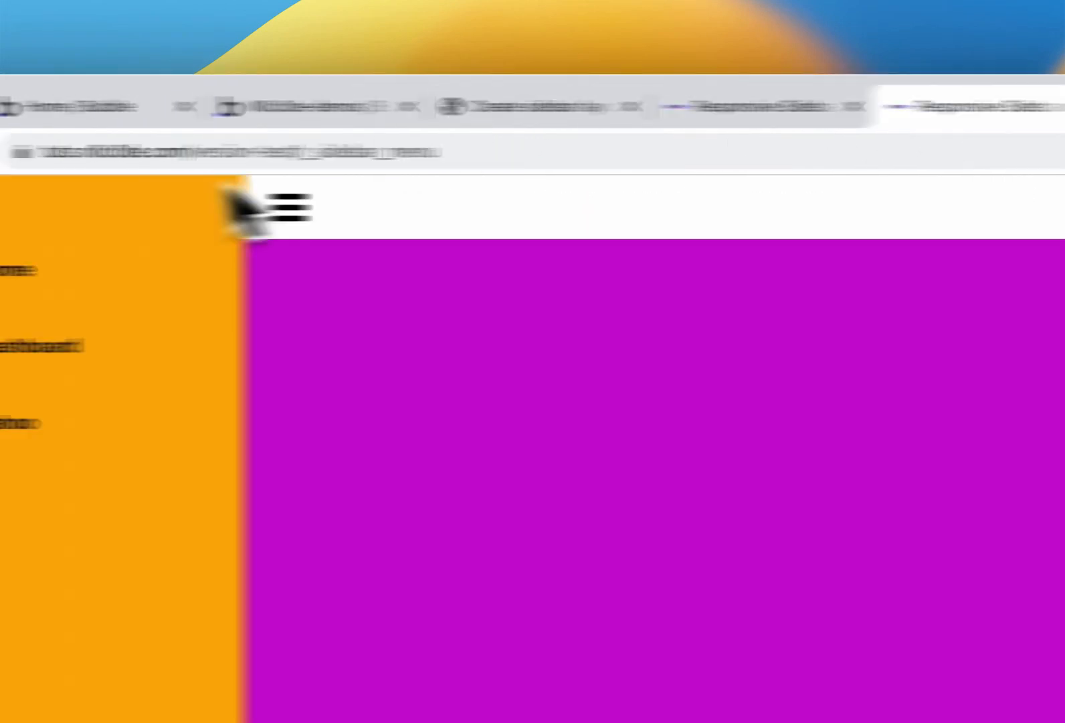
{"action": "left_click", "coordinate": [180, 154]}
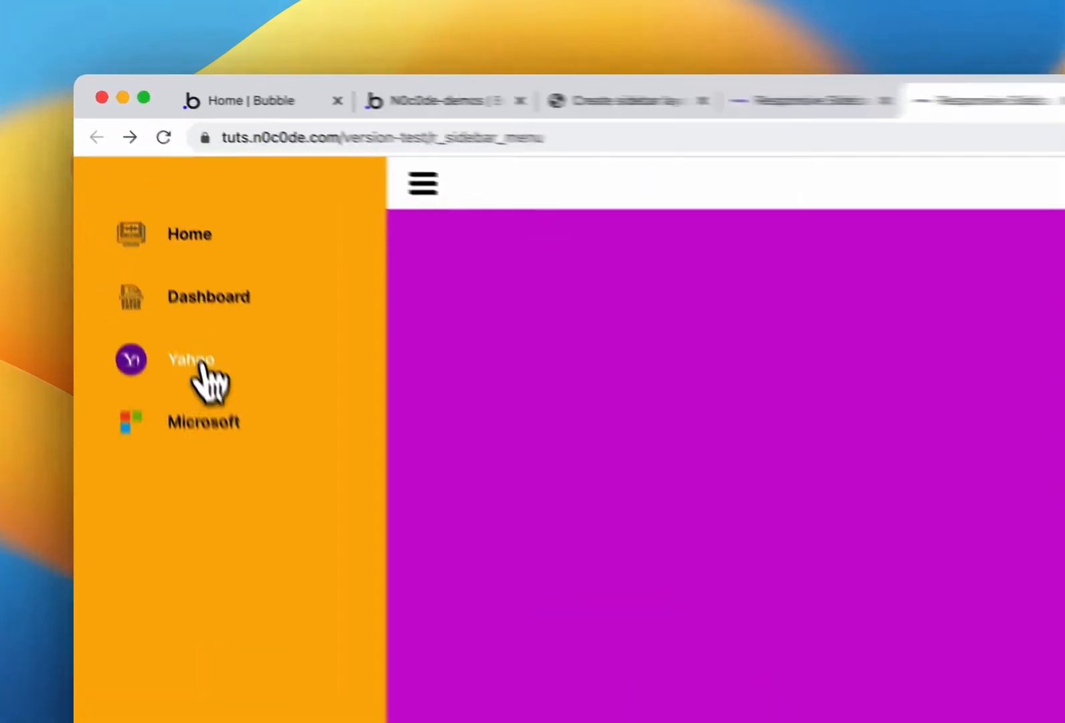
- Test the Yahoo link in the previewed sidebar, go back to the page, and test the Microsoft link
{"action": "left_click", "coordinate": [148, 251]}
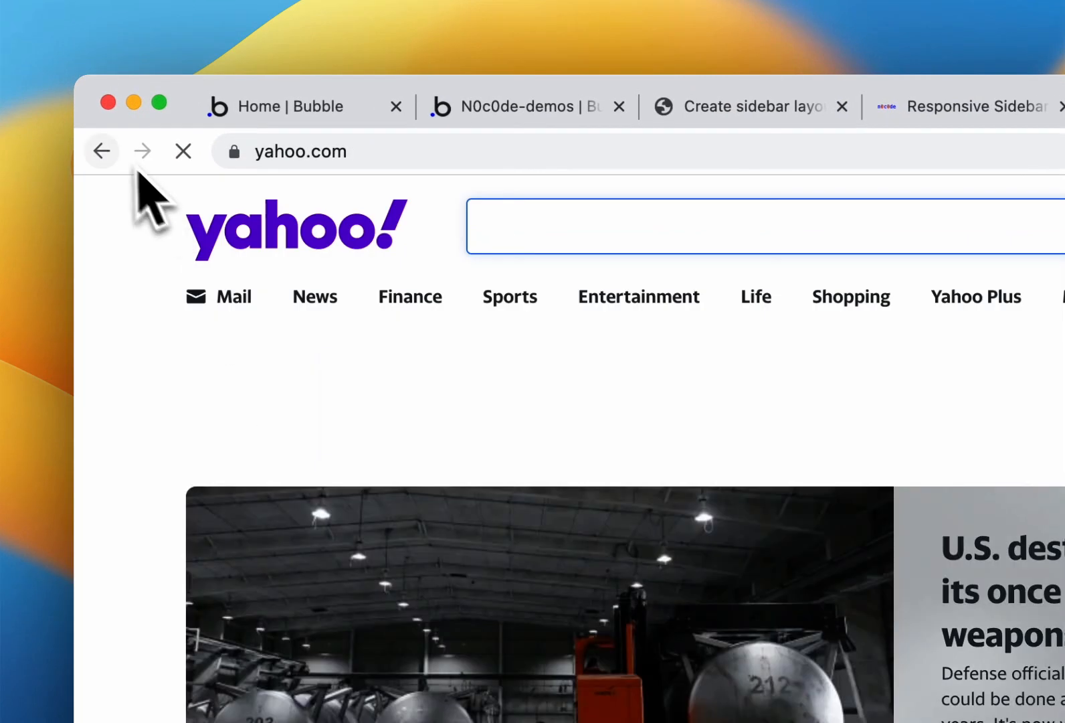
{"action": "left_click", "coordinate": [102, 151]}
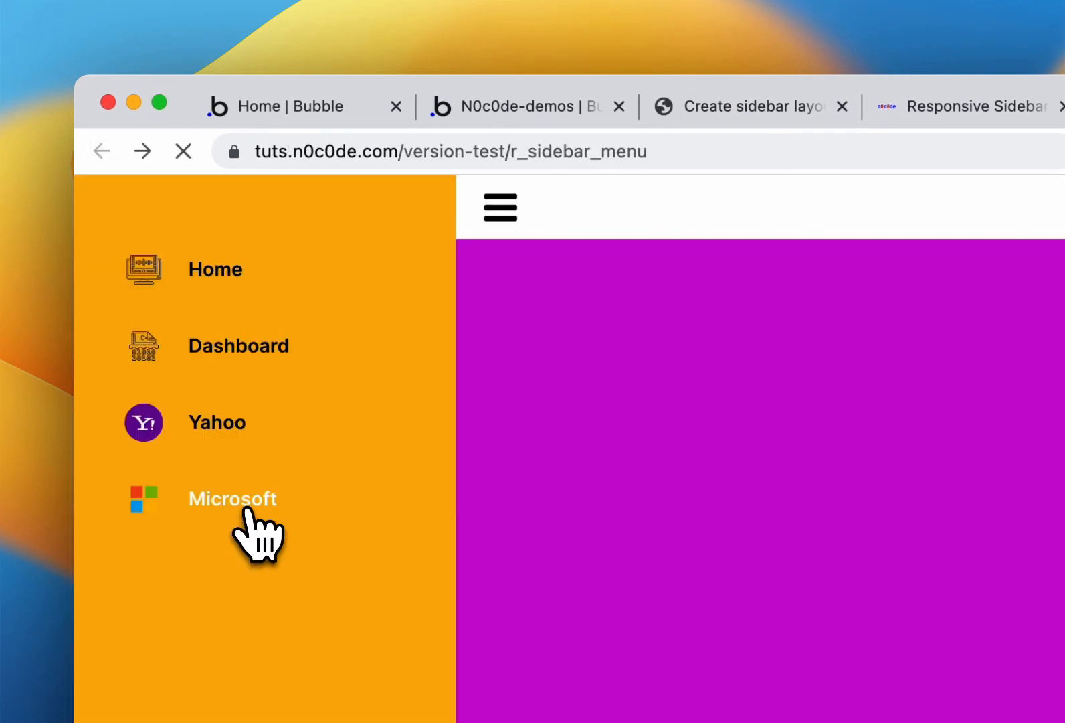
{"action": "left_click", "coordinate": [247, 510]}
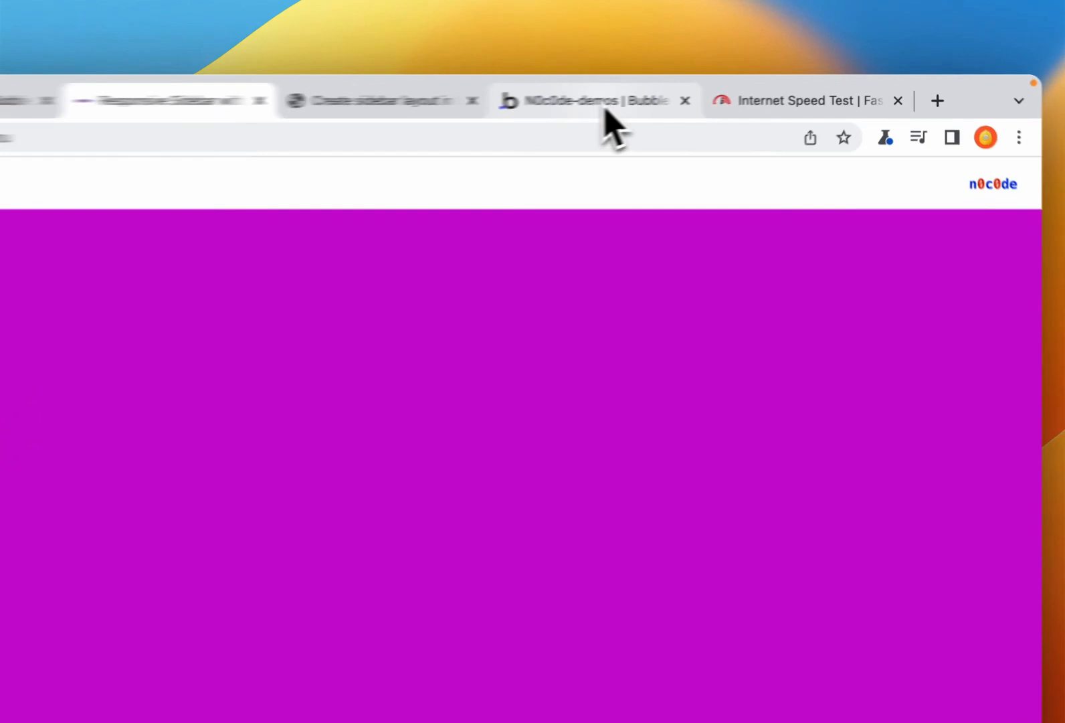
- Look at the sidebar on its page in the editor, and bring up the properties of the re sidebar reusable element
{"action": "left_click", "coordinate": [729, 99]}
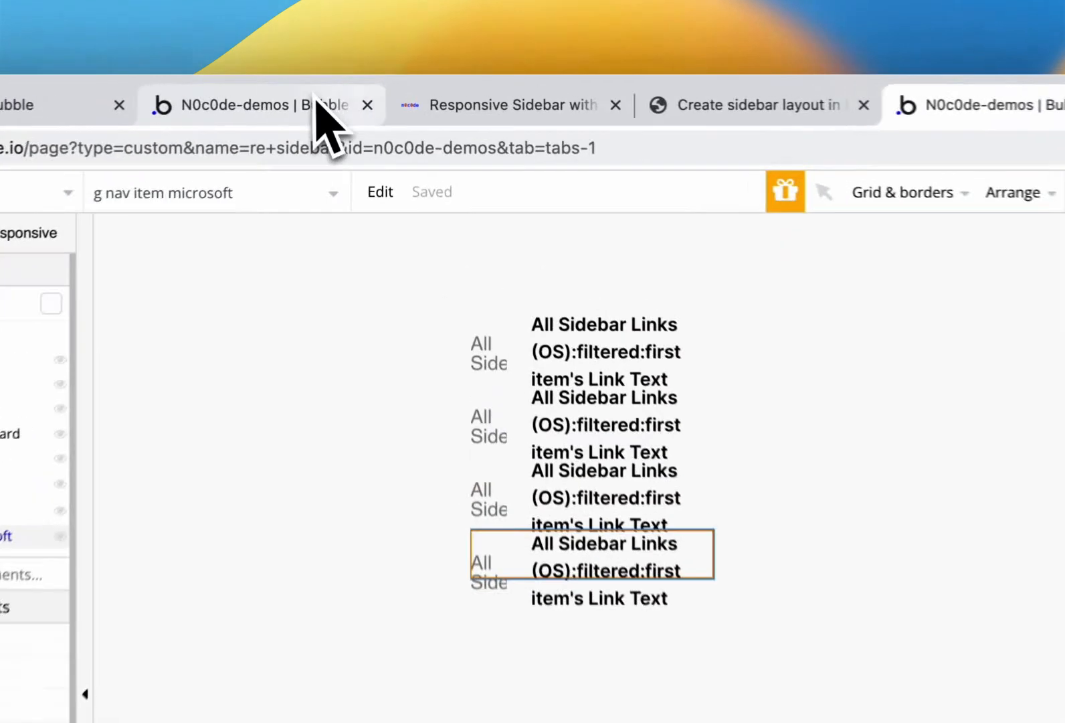
{"action": "left_click", "coordinate": [766, 115]}
{"action": "left_click", "coordinate": [251, 109]}
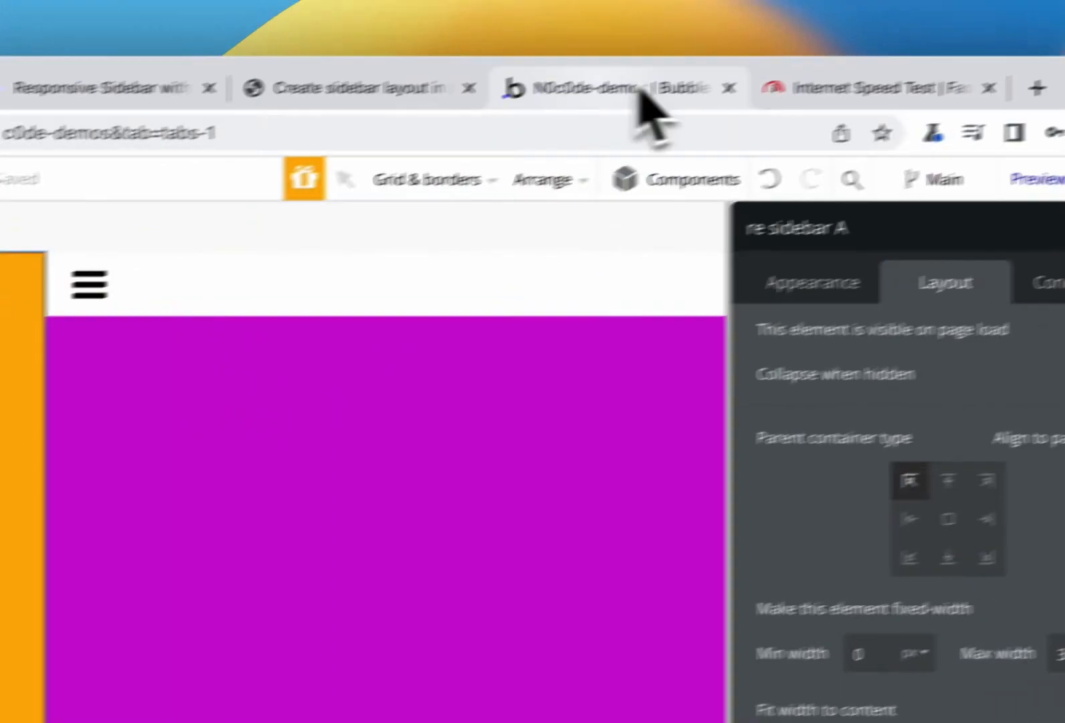
{"action": "left_click", "coordinate": [639, 91]}
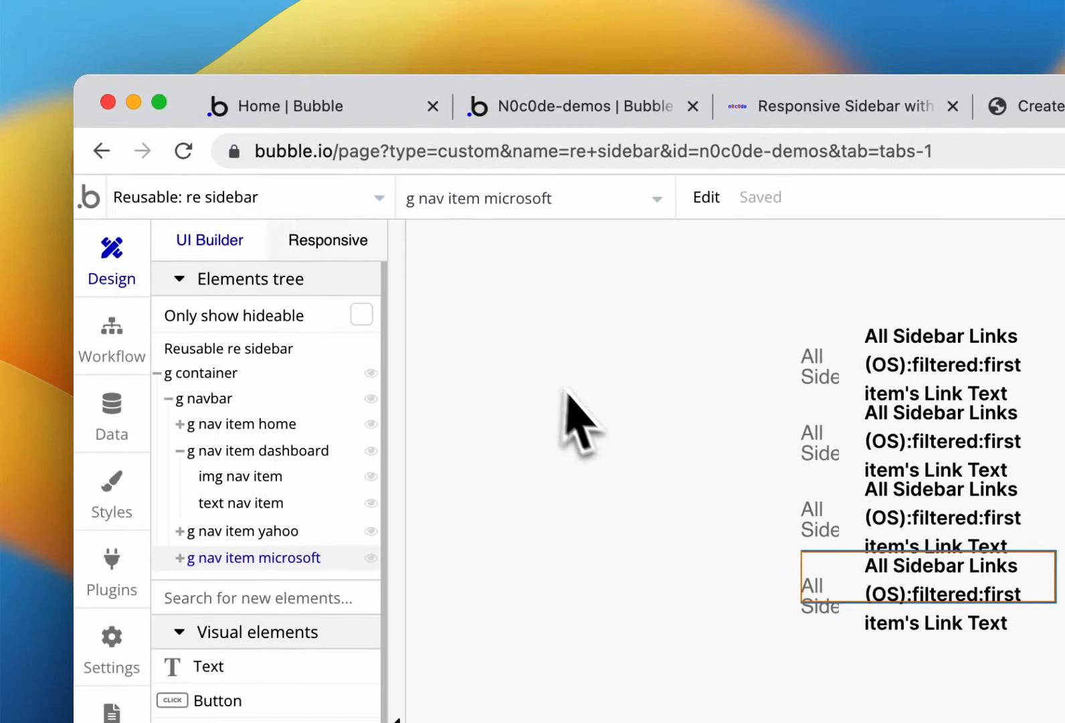
{"action": "left_click", "coordinate": [570, 381]}
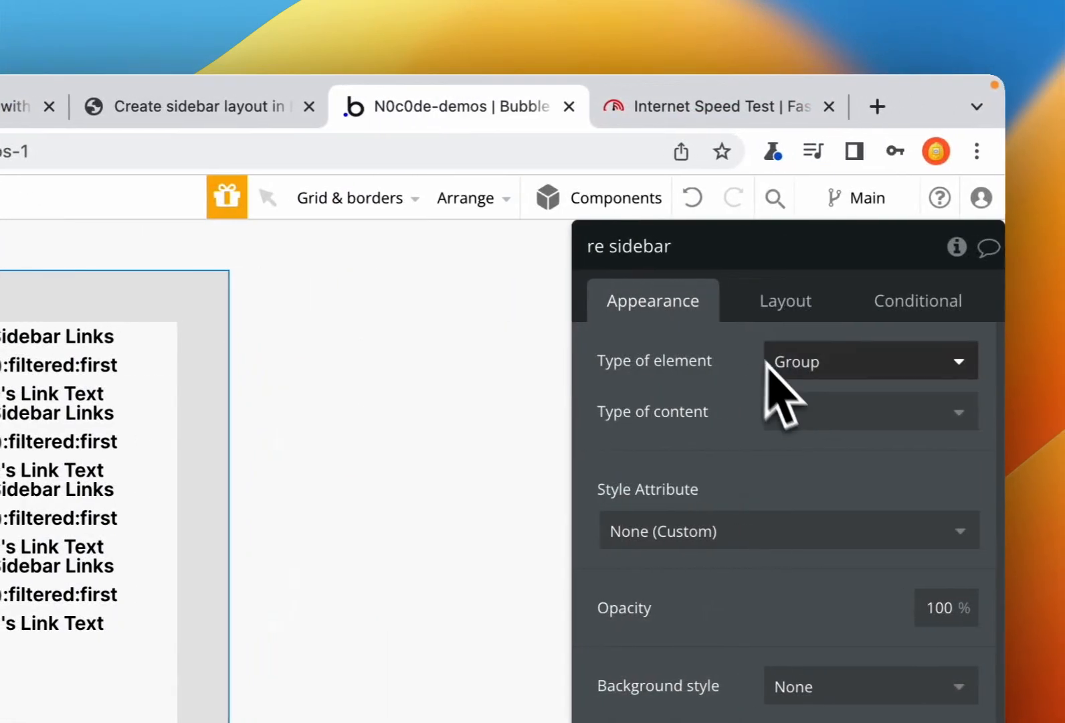
- Examine the layout settings of the re sidebar reusable element, its g container group, and the g navbar group
{"action": "left_click", "coordinate": [793, 298]}
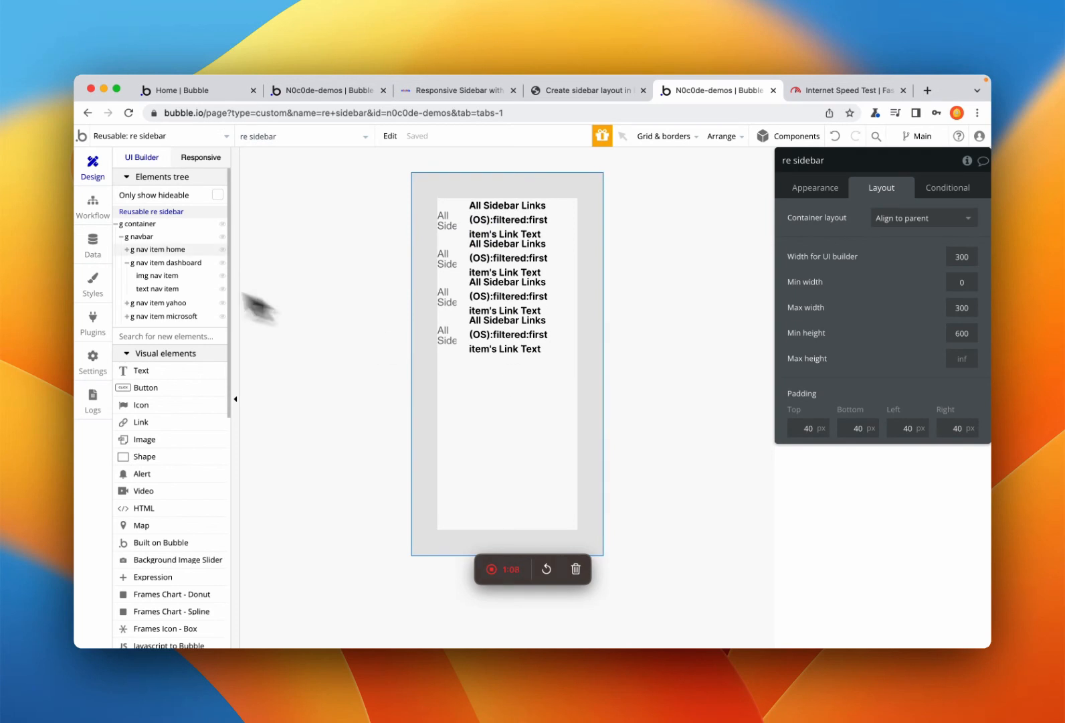
{"action": "left_click", "coordinate": [152, 237]}
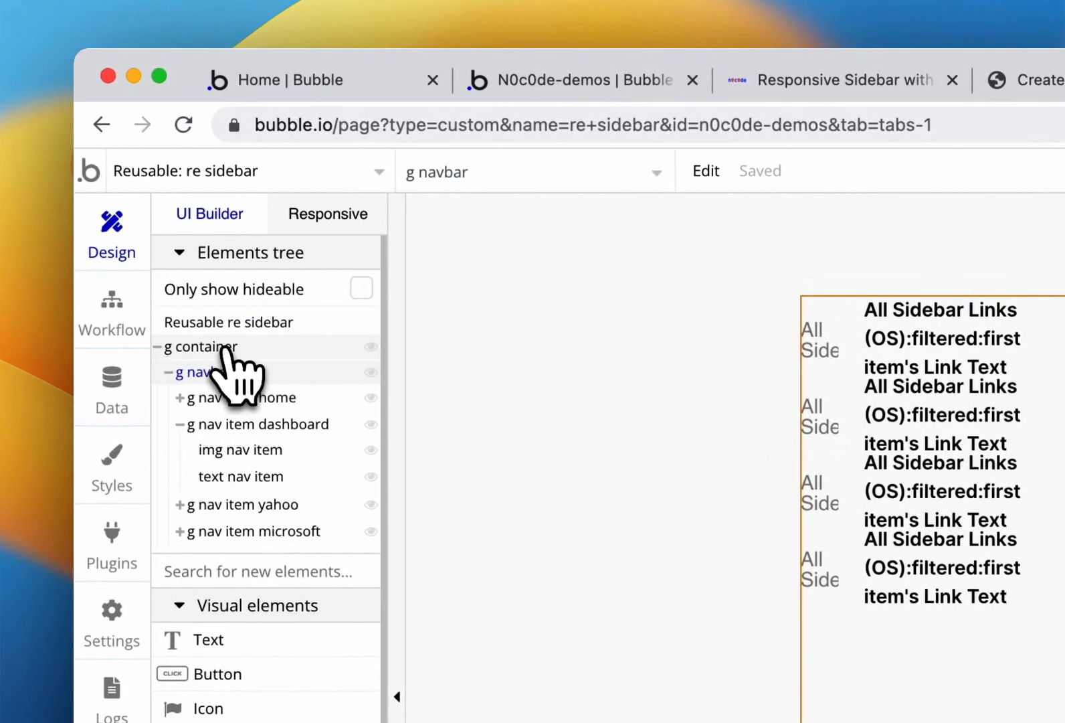
{"action": "left_click", "coordinate": [225, 346]}
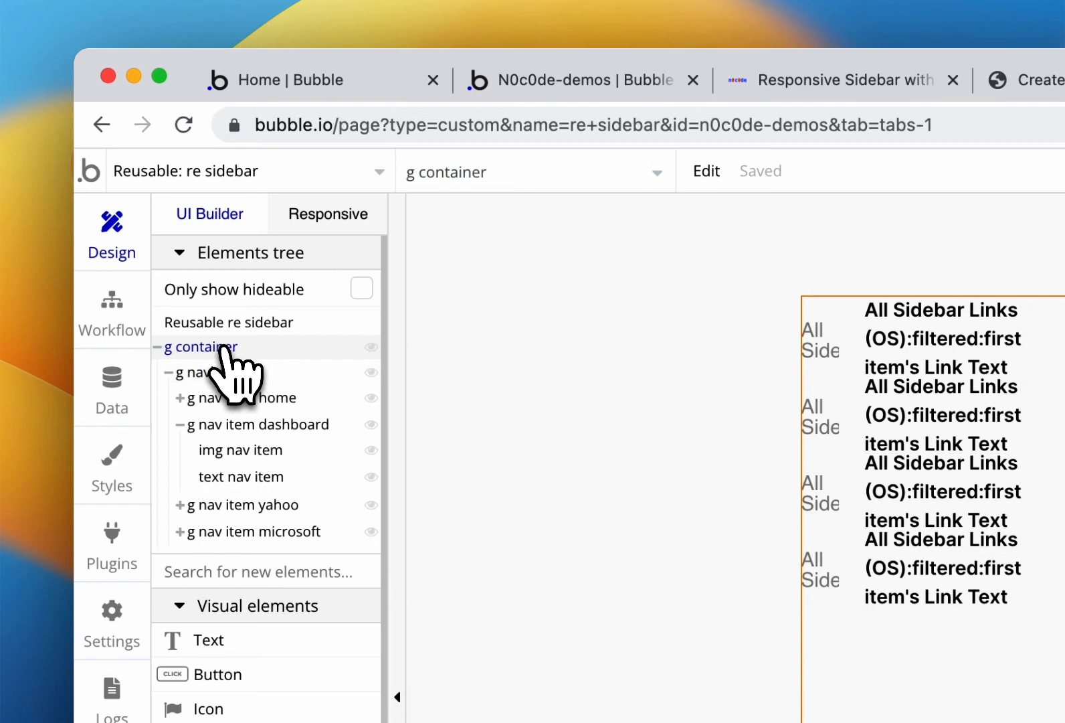
{"action": "mouse_move", "coordinate": [234, 376]}
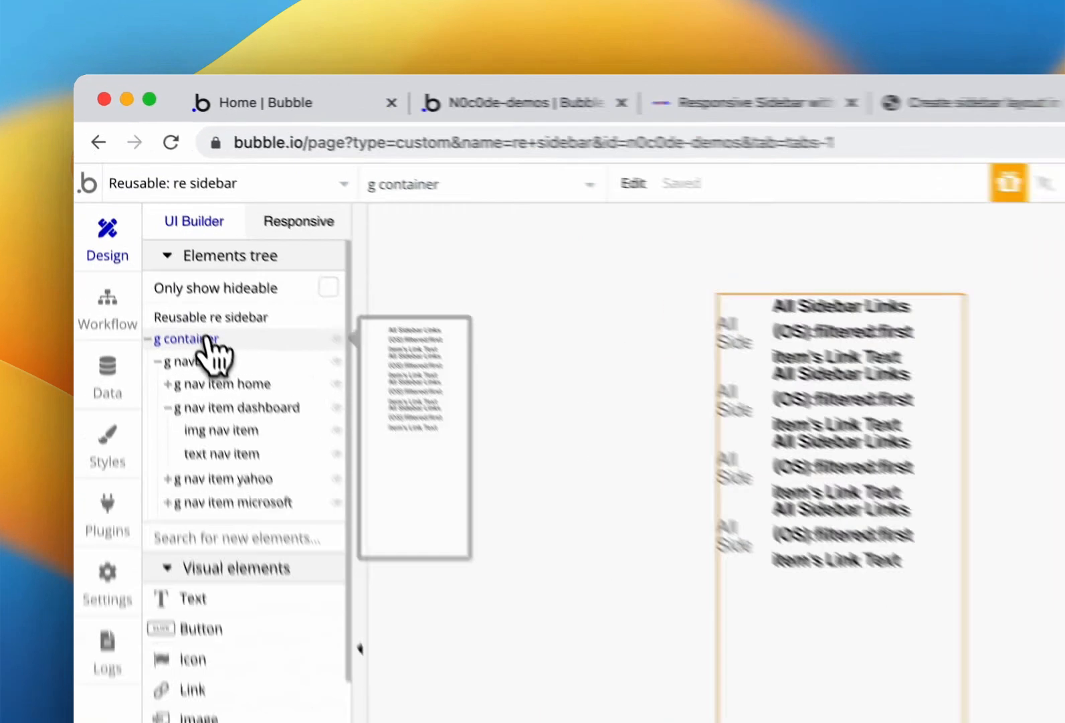
{"action": "left_click", "coordinate": [157, 211]}
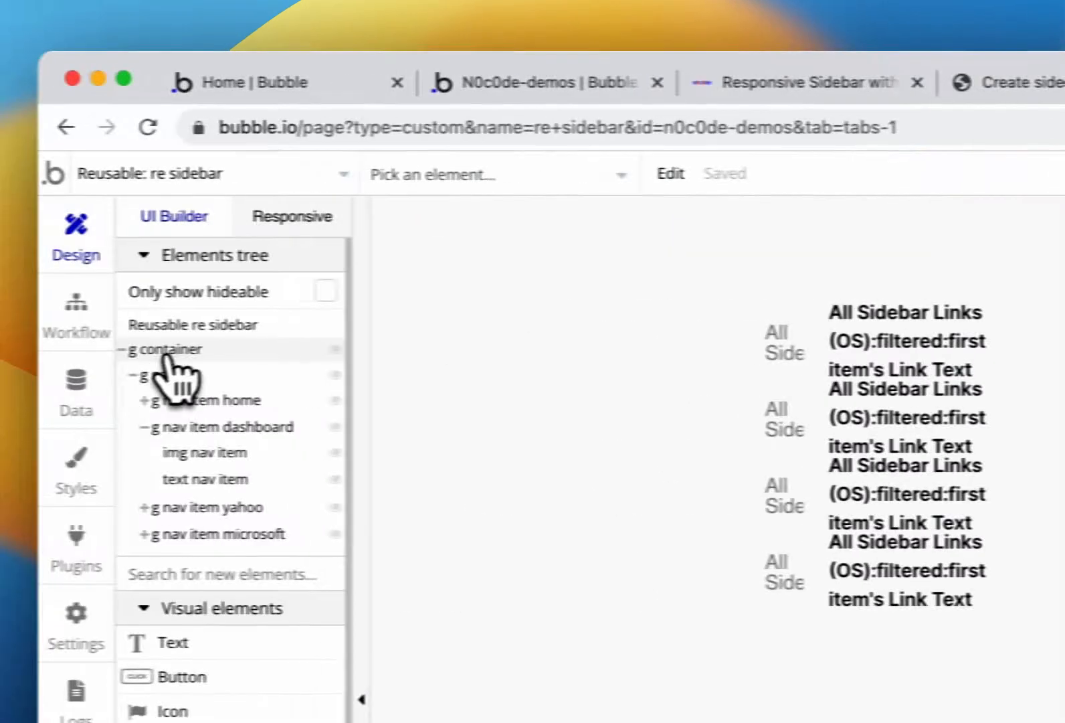
{"action": "left_click", "coordinate": [165, 355]}
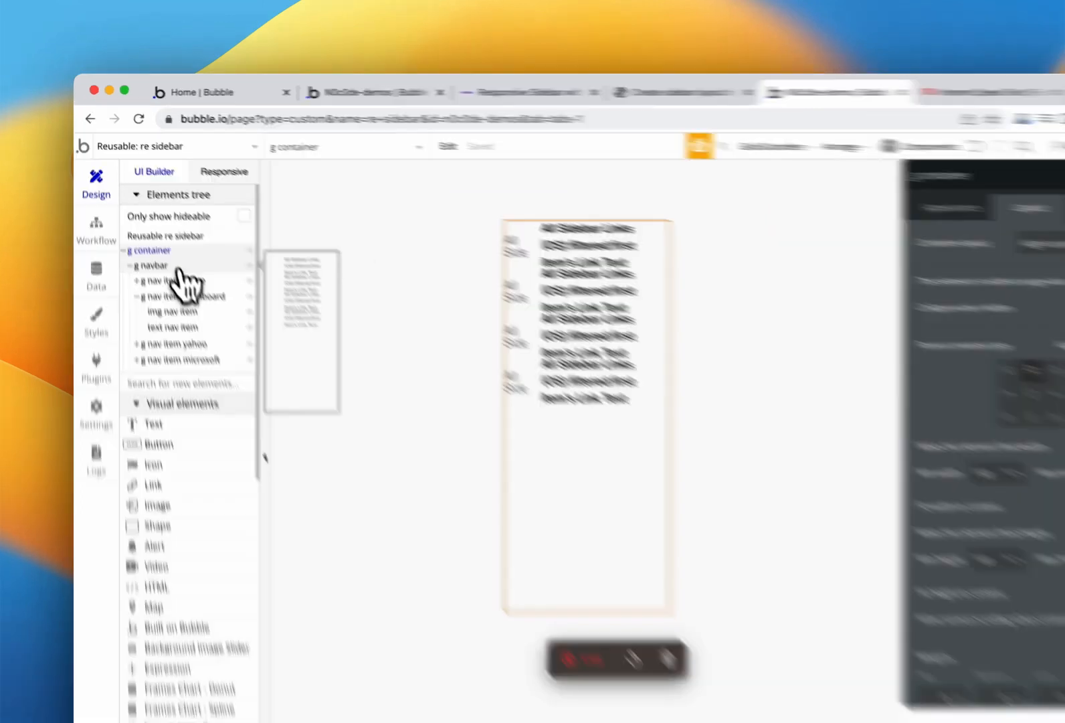
{"action": "left_click", "coordinate": [176, 266]}
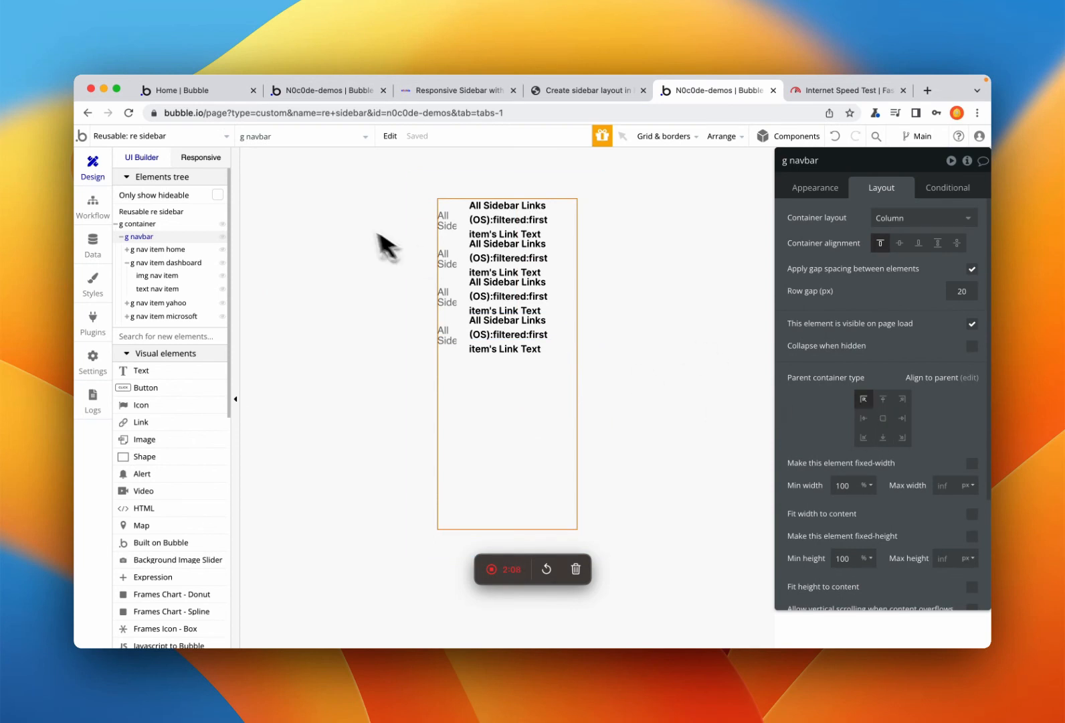
- Recheck the container structure above g nav item home, and review the appearance and layout settings of re sidebar
{"action": "left_click", "coordinate": [170, 248]}
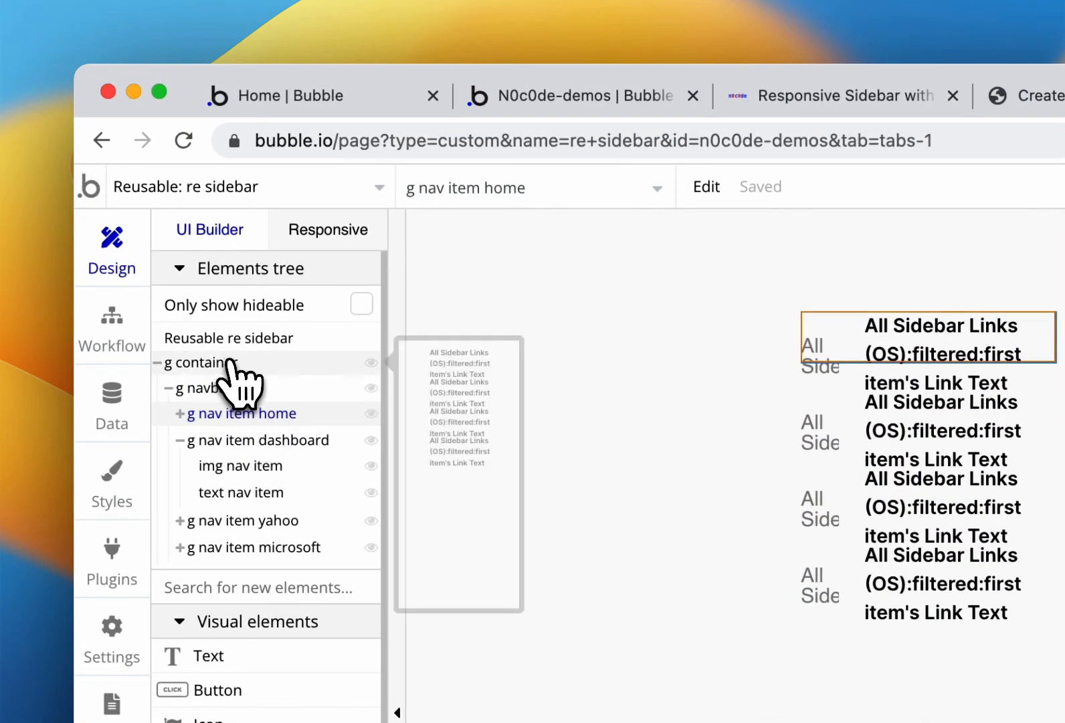
{"action": "left_click", "coordinate": [228, 362]}
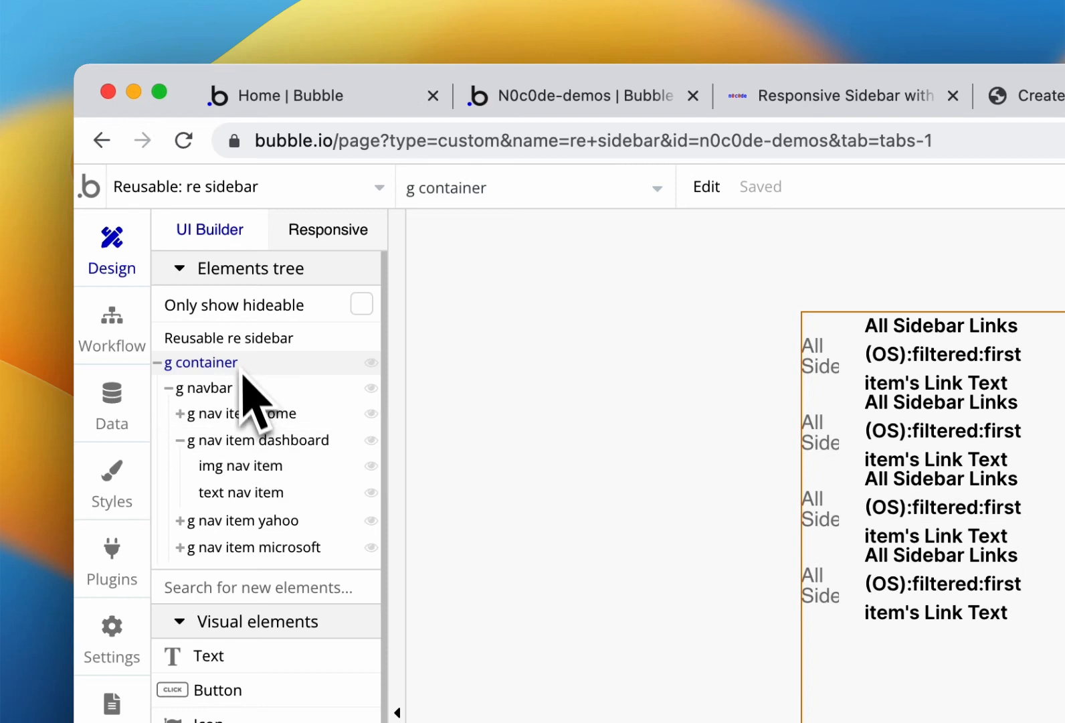
{"action": "left_click", "coordinate": [253, 340]}
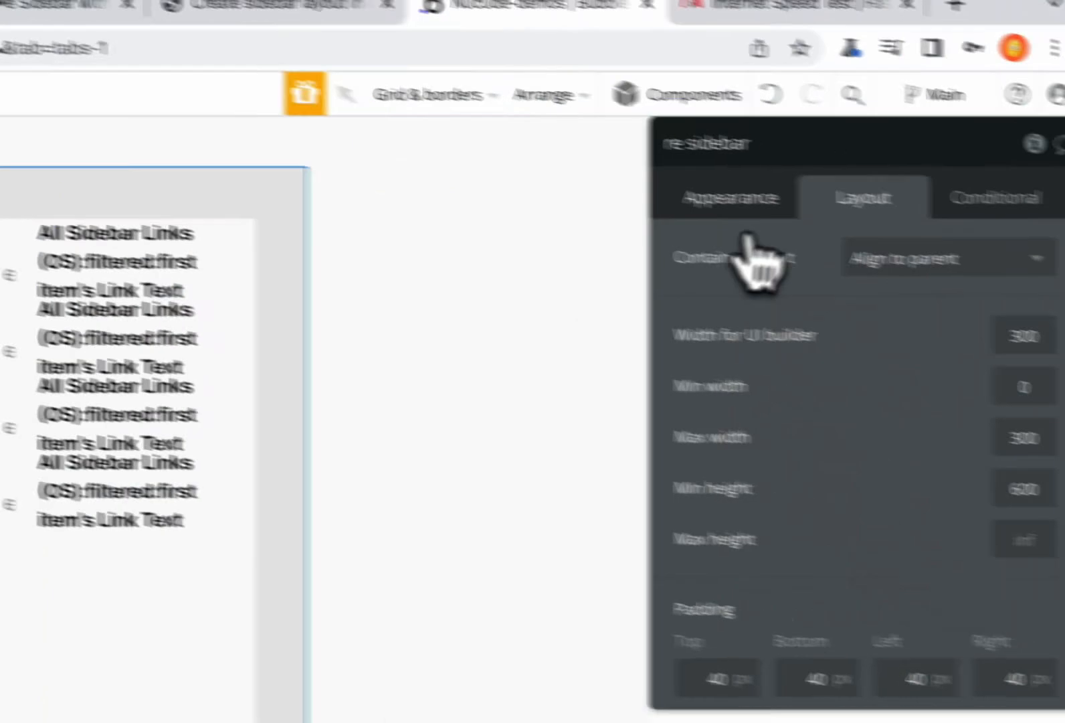
{"action": "left_click", "coordinate": [668, 185]}
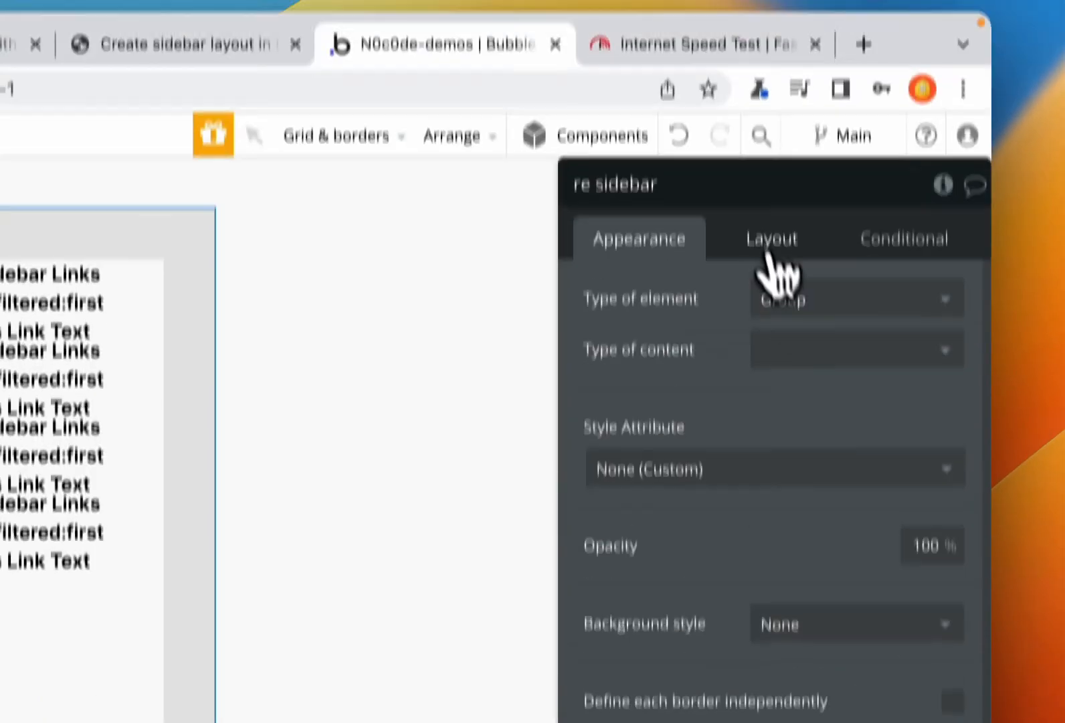
{"action": "left_click", "coordinate": [771, 186]}
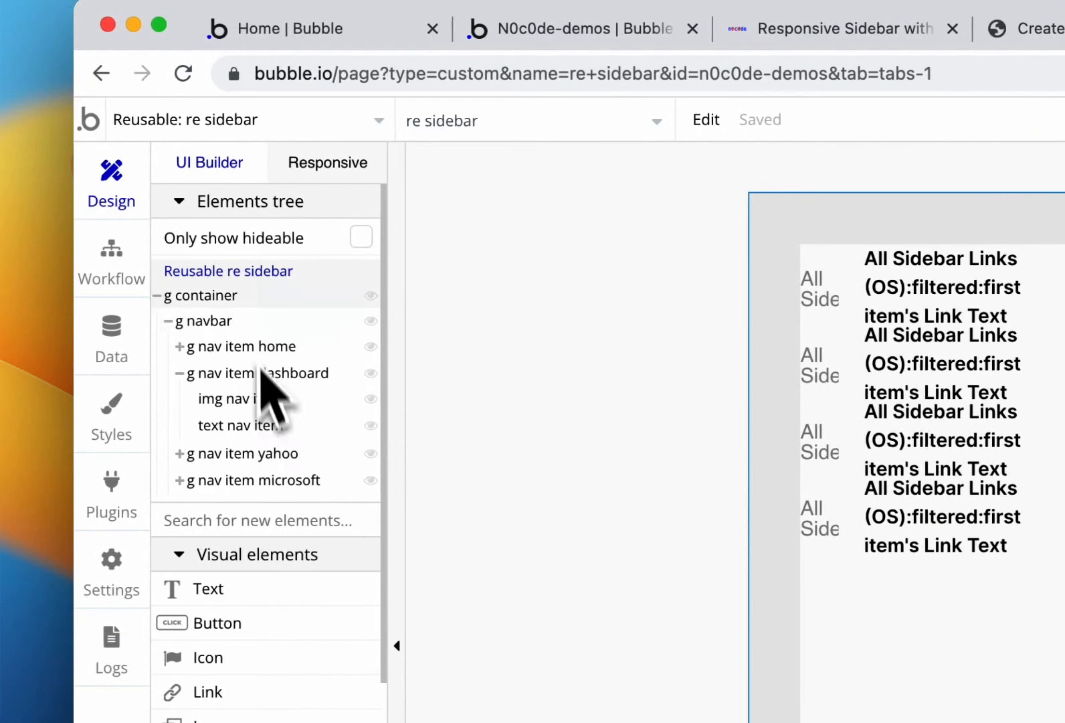
- Examine the layout settings of g nav item home, comparing the group with the sidebar on the r_sidebar_menu preview page
{"action": "left_click", "coordinate": [237, 346]}
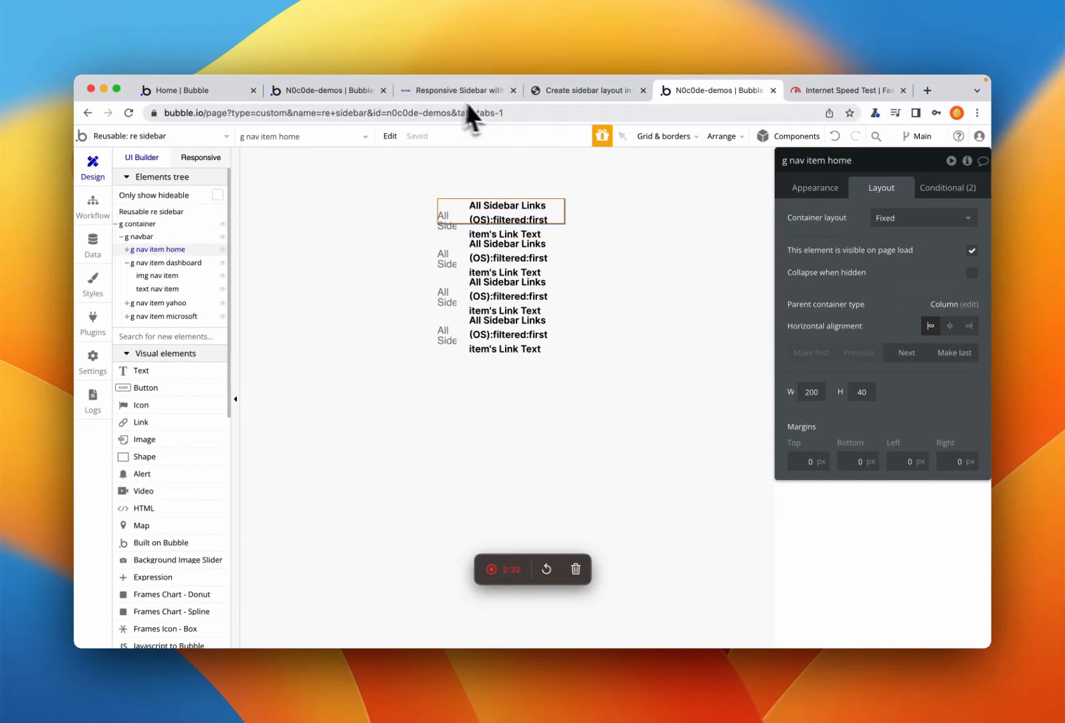
{"action": "left_click", "coordinate": [553, 91]}
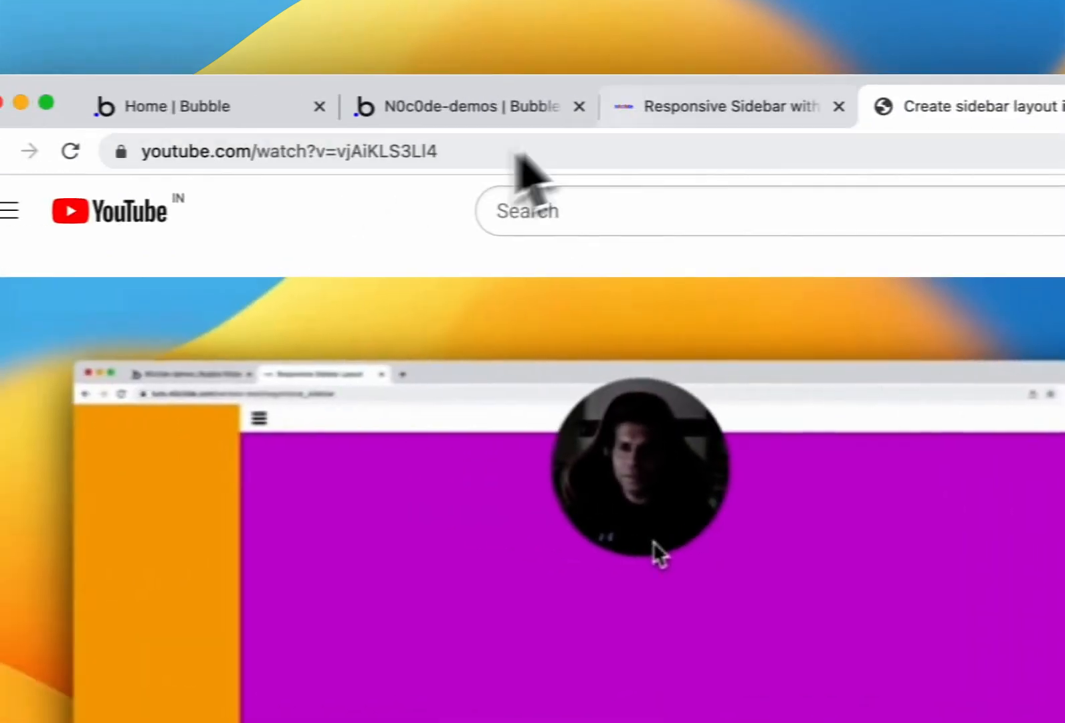
{"action": "left_click", "coordinate": [415, 92]}
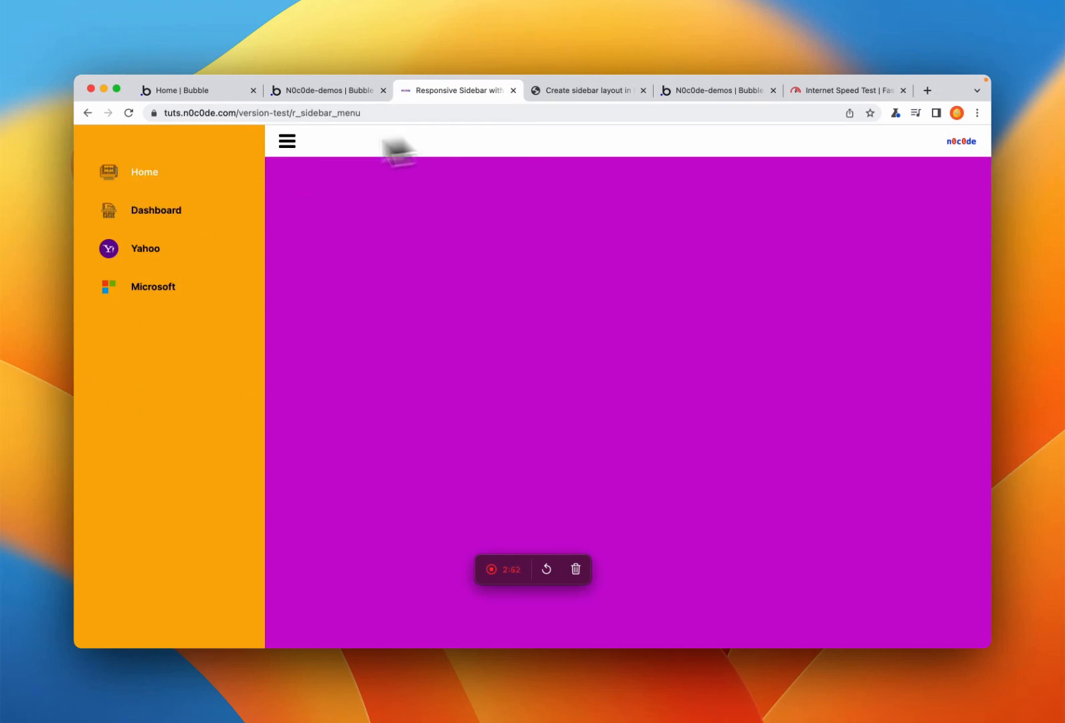
{"action": "left_click", "coordinate": [666, 91]}
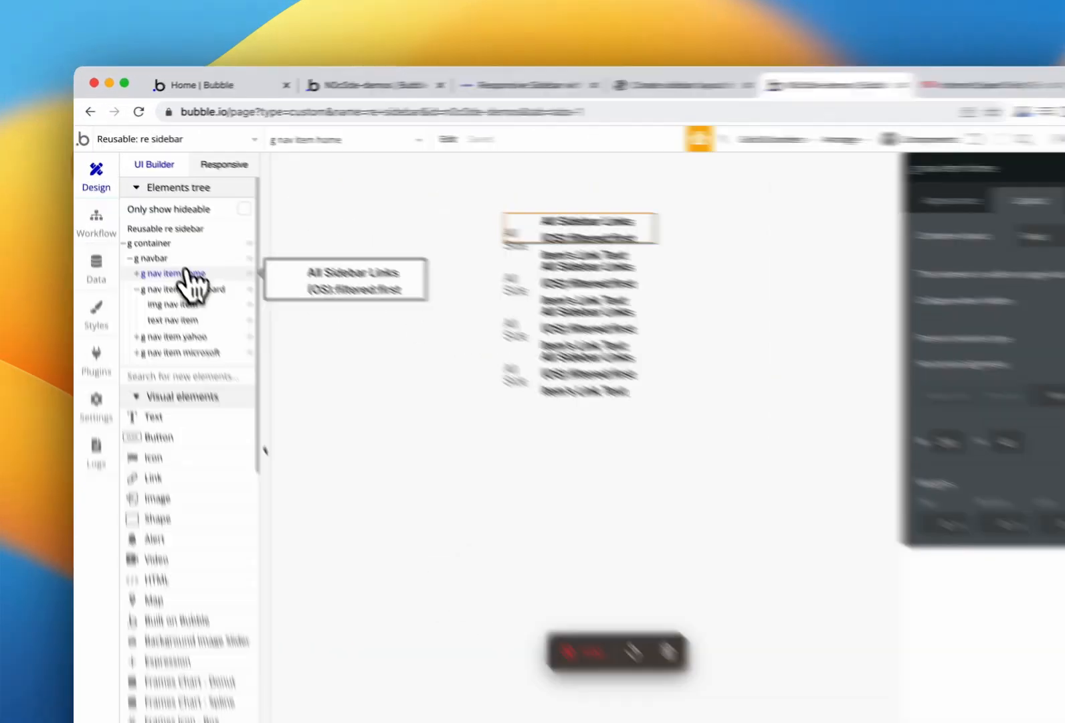
{"action": "left_click", "coordinate": [168, 249]}
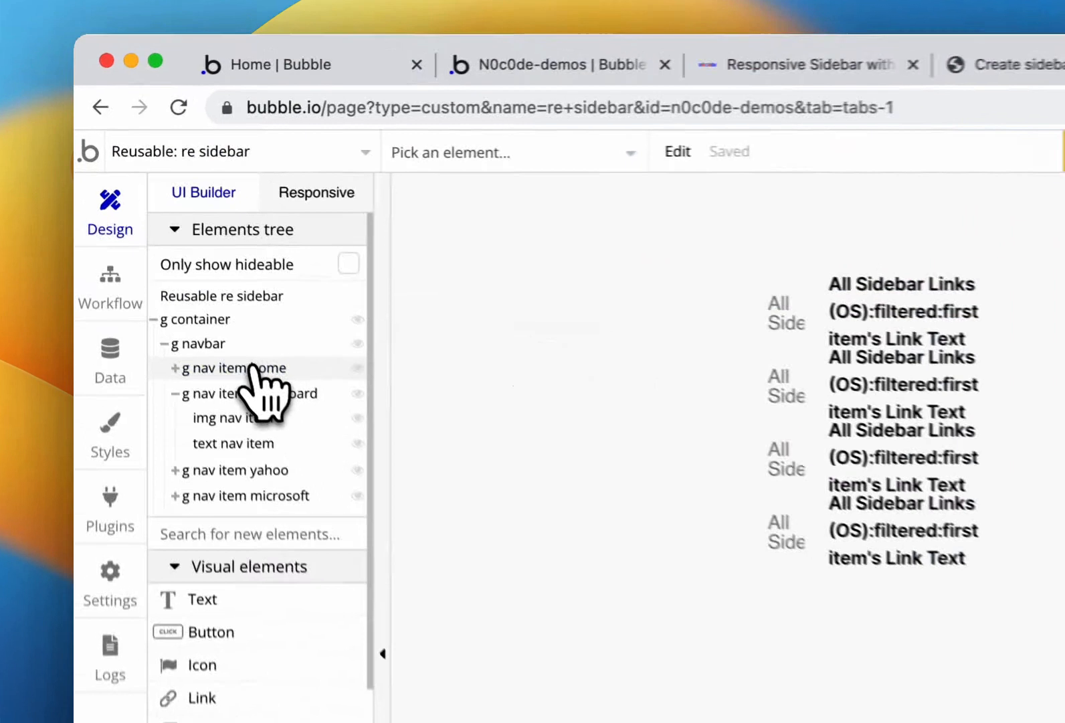
{"action": "left_click", "coordinate": [261, 378]}
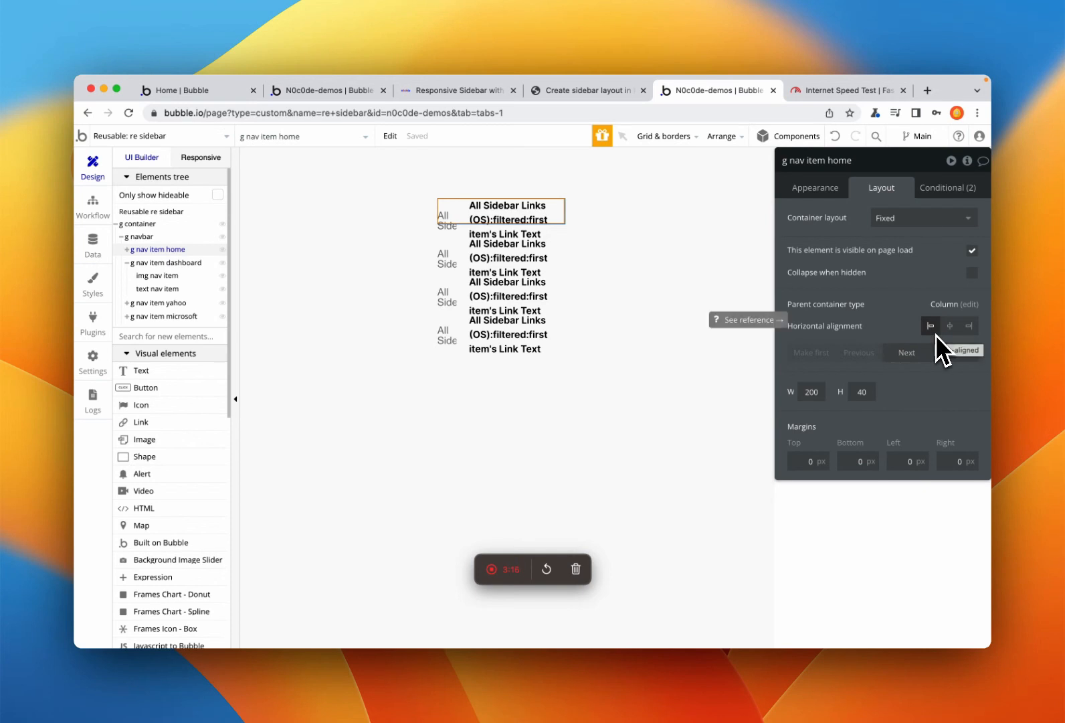
- Expand g nav item home in the elements tree and examine the appearance and layout settings of its img nav item
{"action": "left_click", "coordinate": [126, 249]}
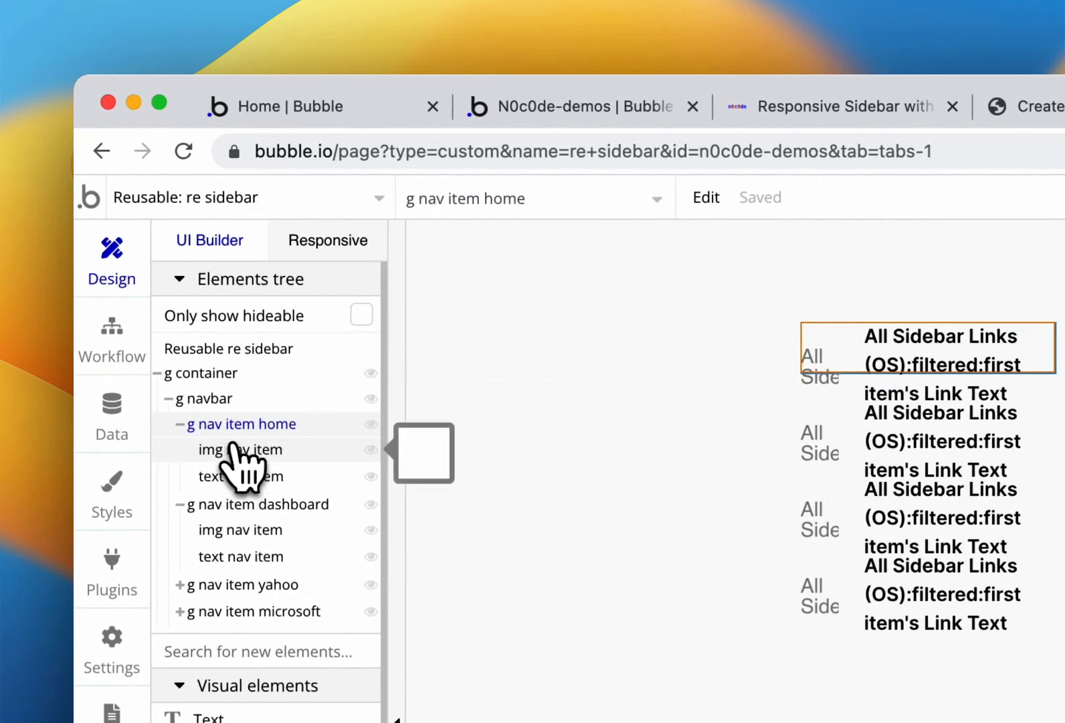
{"action": "left_click", "coordinate": [241, 454]}
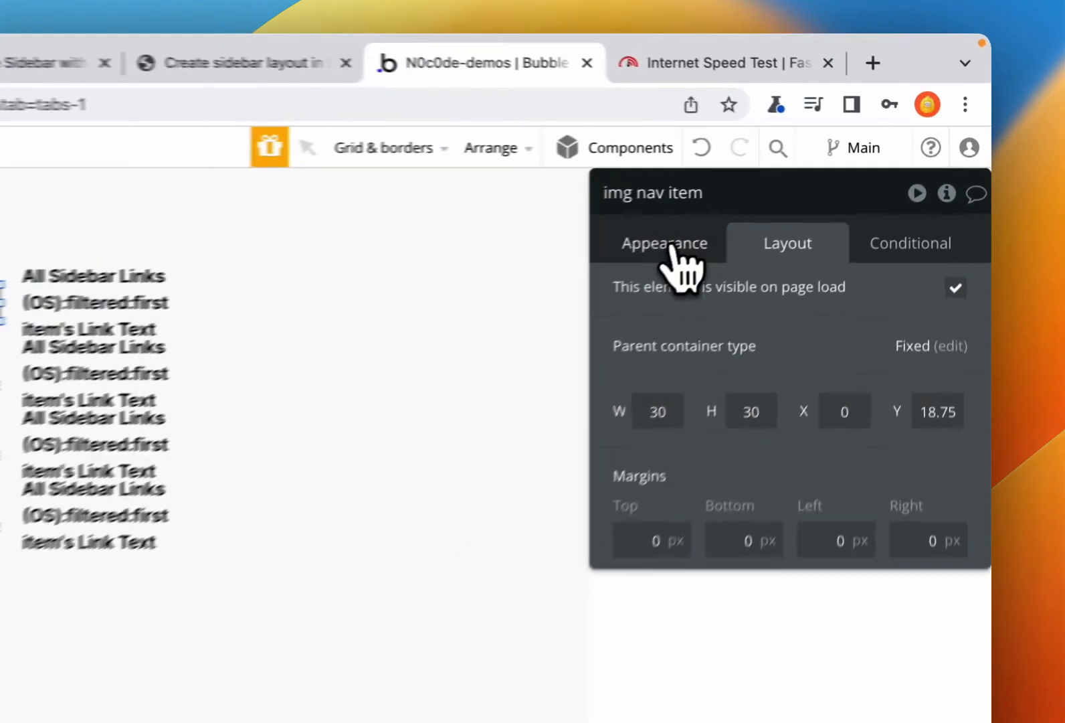
{"action": "left_click", "coordinate": [823, 190]}
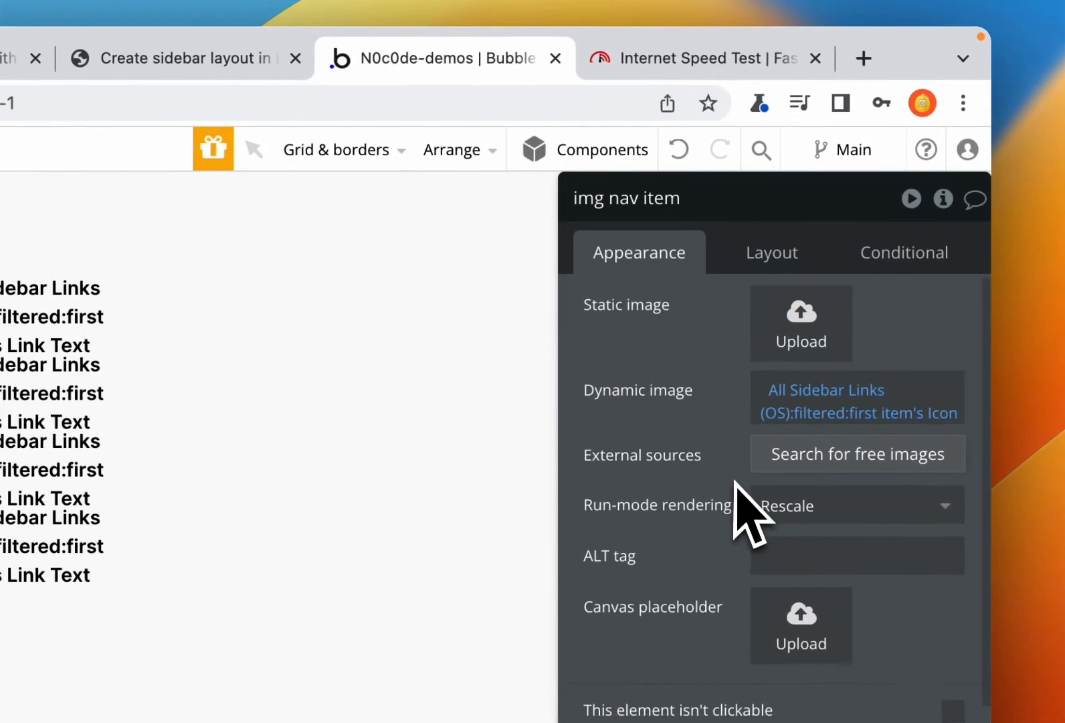
{"action": "scroll", "coordinate": [749, 511], "scroll_direction": "down", "scroll_amount": 10}
{"action": "scroll", "coordinate": [743, 495], "scroll_direction": "up", "scroll_amount": 10}
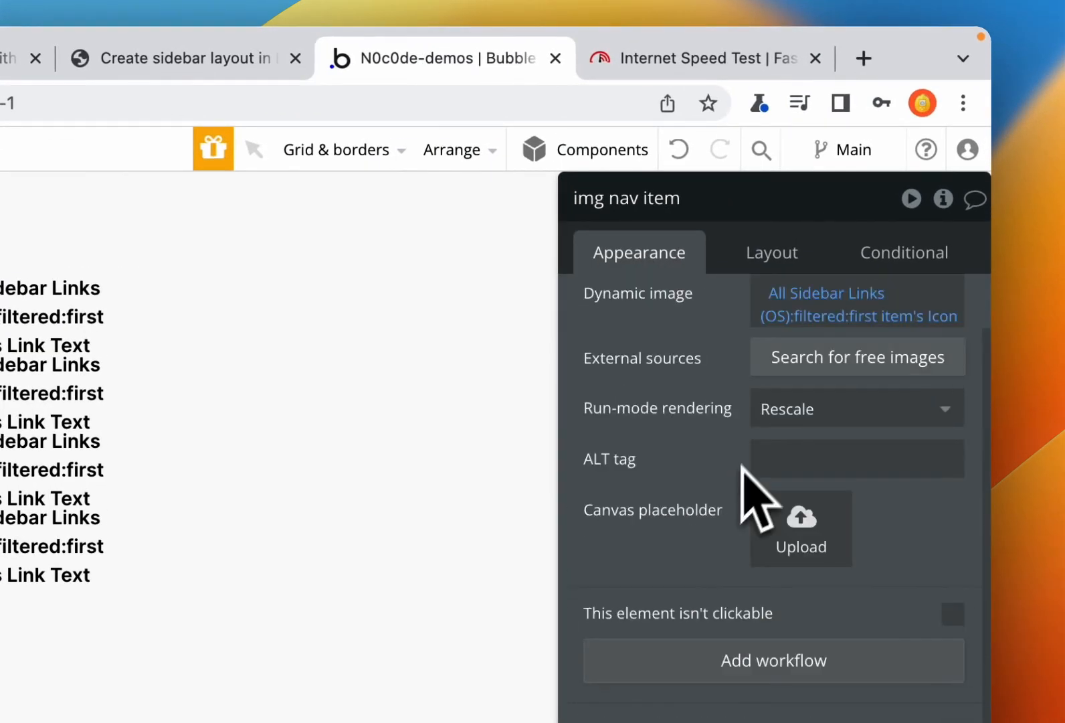
{"action": "left_click", "coordinate": [774, 262]}
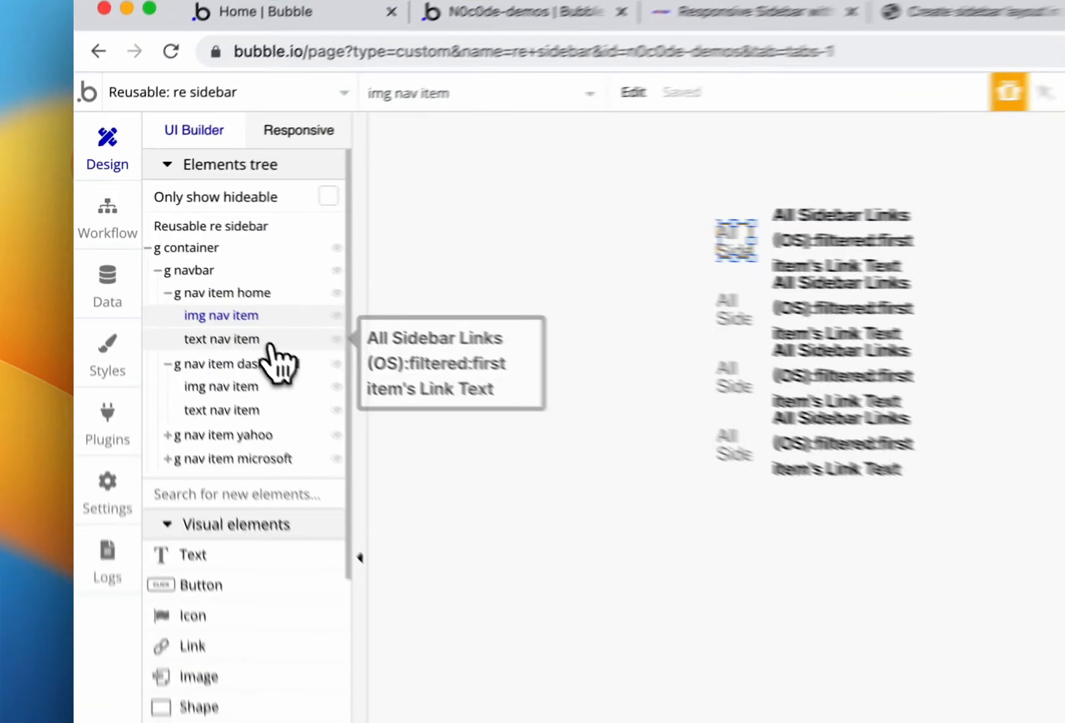
- Examine the appearance, layout and conditional settings of the text nav item inside g nav item home, checking the previewed sidebar for comparison
{"action": "left_click", "coordinate": [184, 277]}
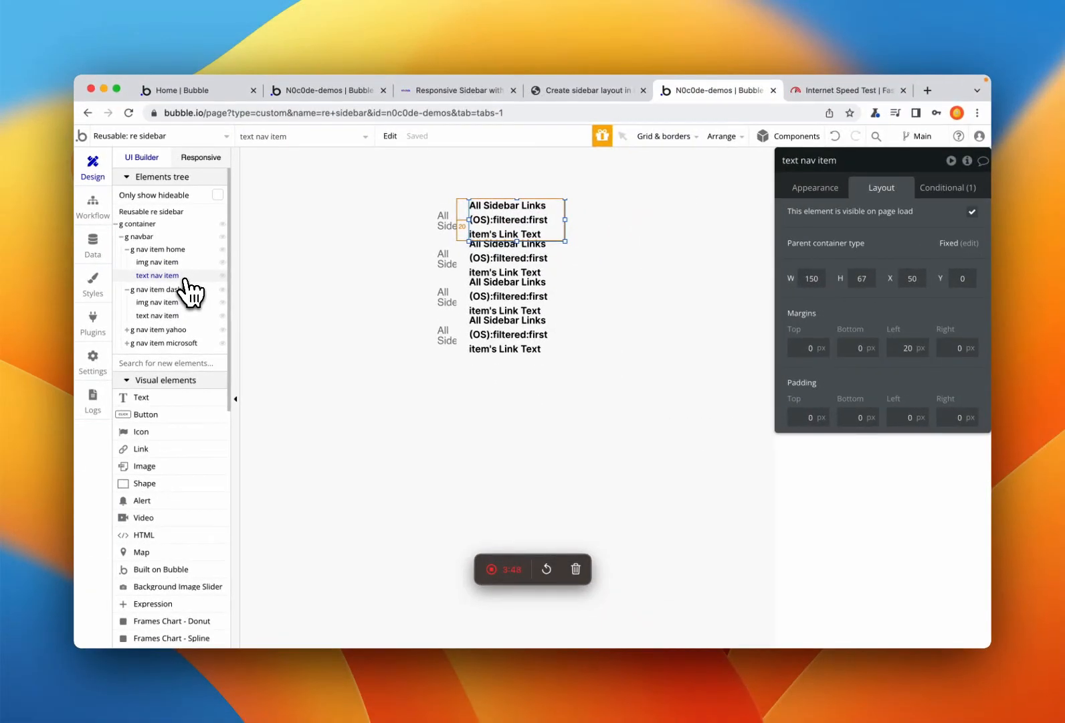
{"action": "left_click", "coordinate": [510, 90]}
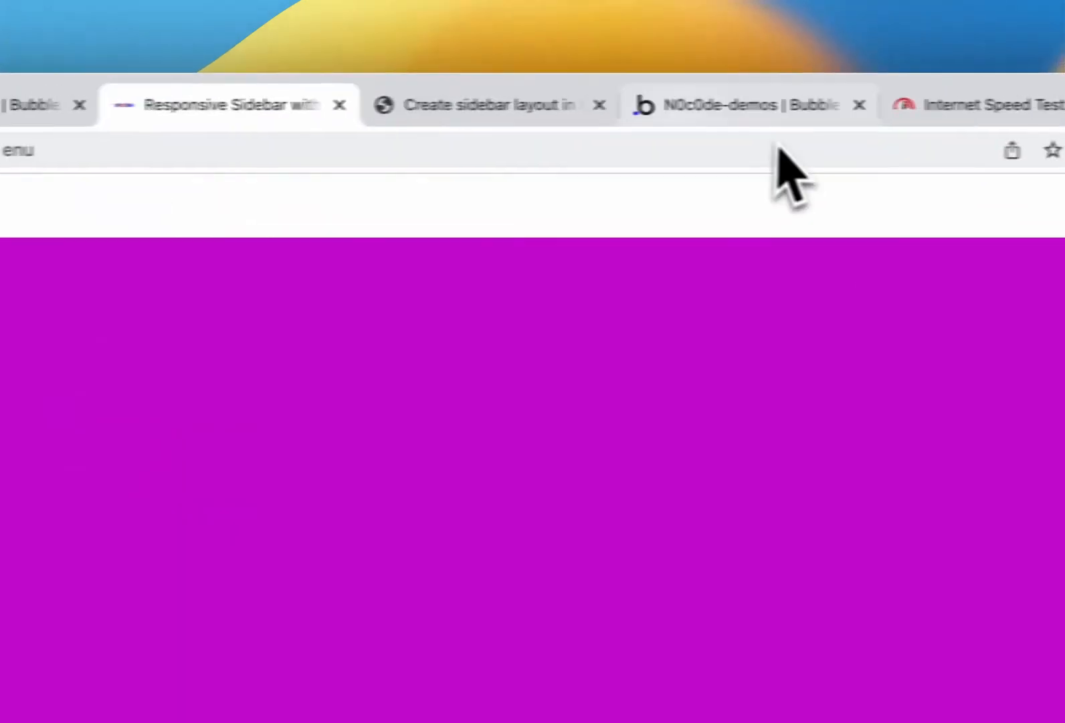
{"action": "left_click", "coordinate": [514, 119]}
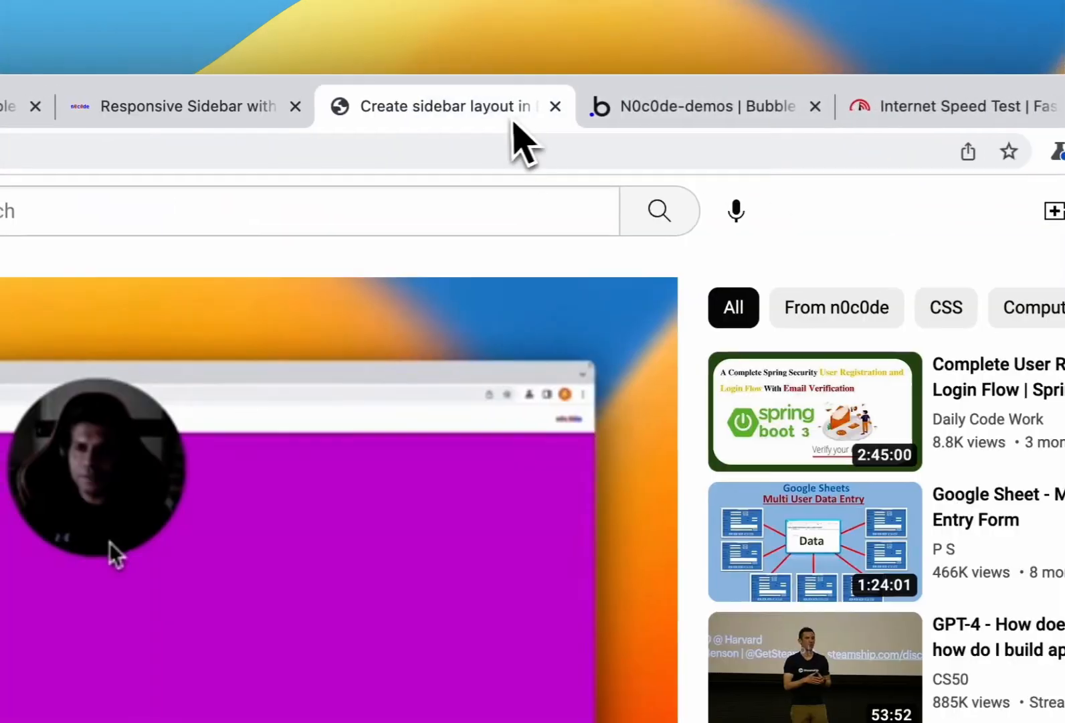
{"action": "left_click", "coordinate": [659, 114]}
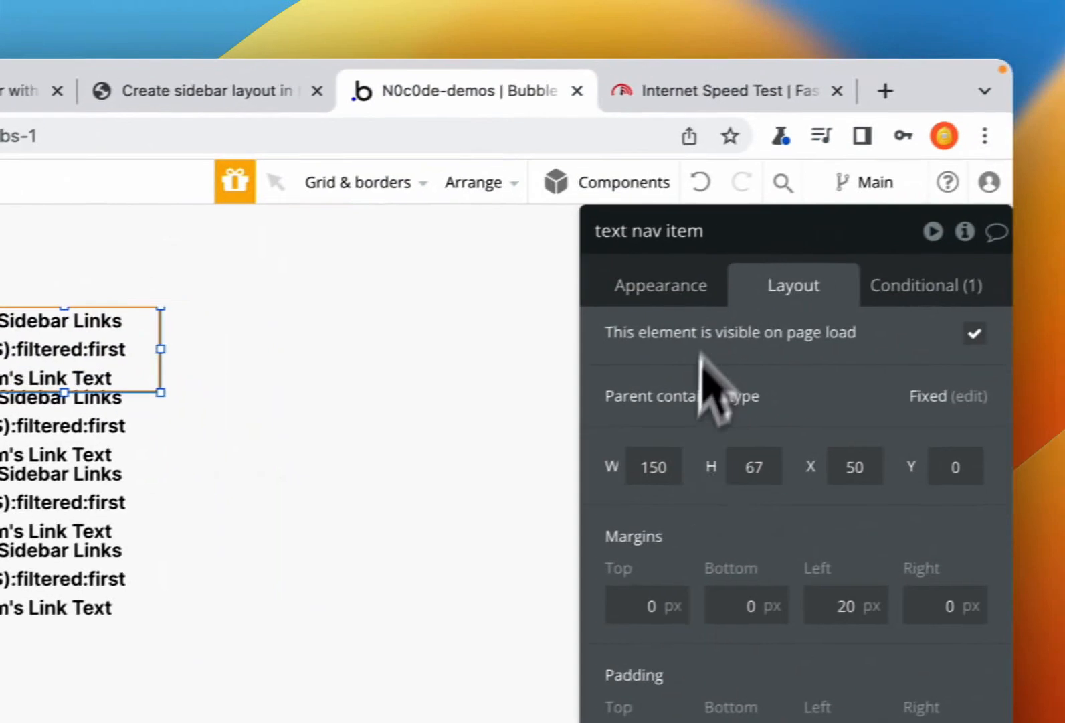
{"action": "left_click", "coordinate": [702, 288]}
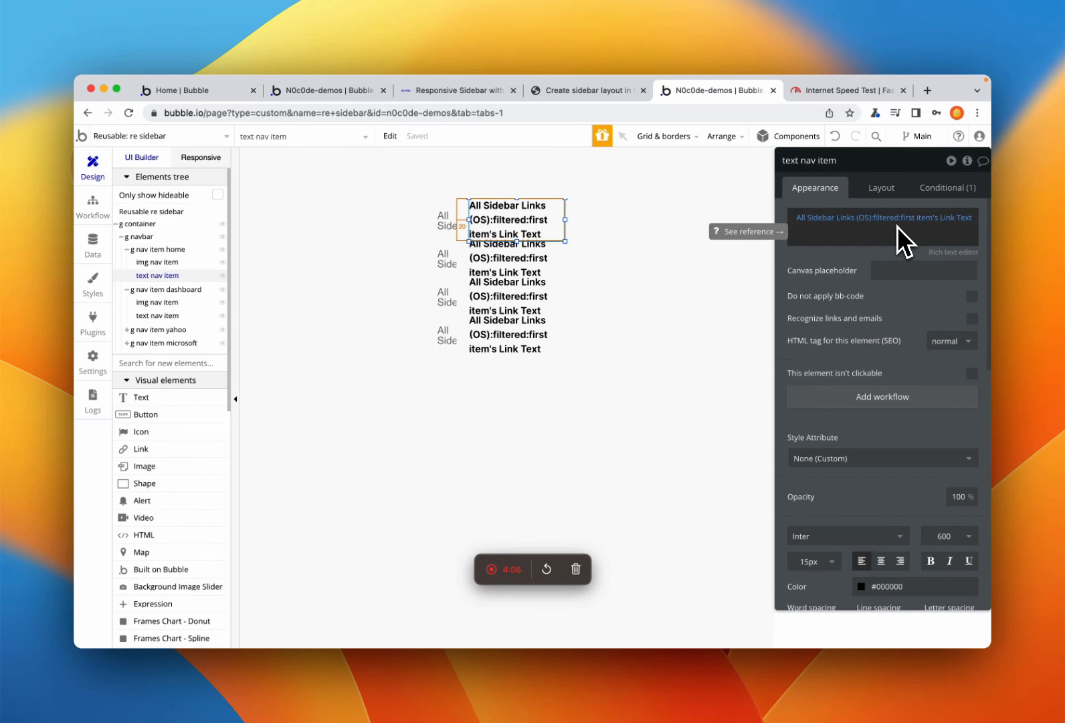
{"action": "left_click", "coordinate": [881, 188]}
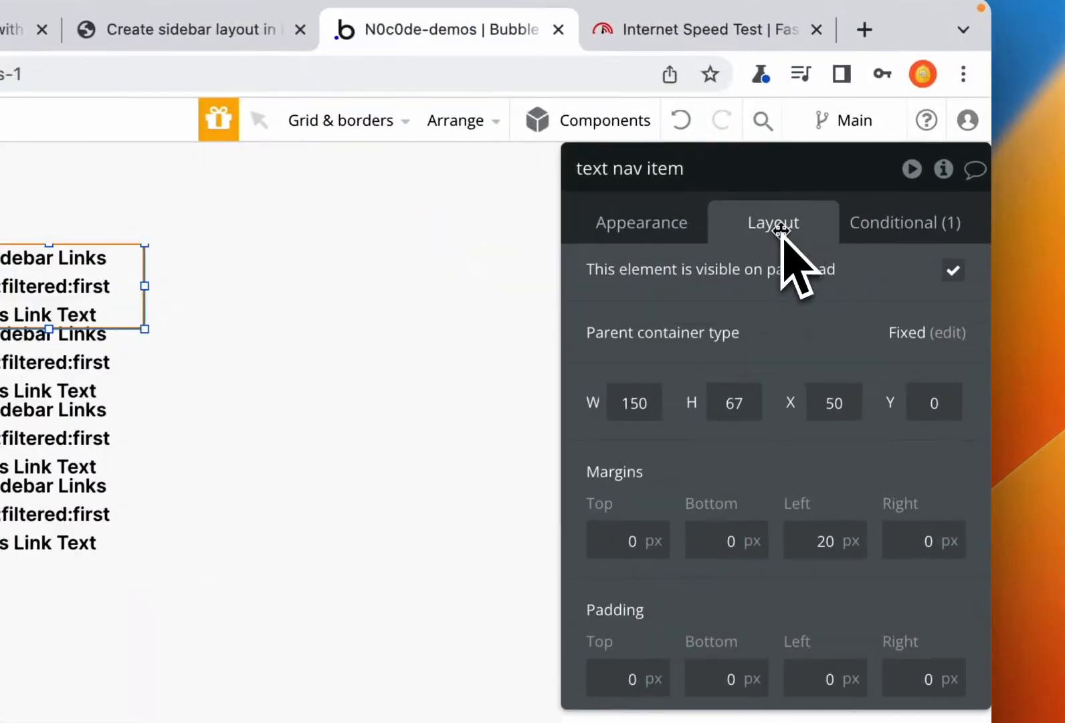
{"action": "left_click", "coordinate": [625, 415]}
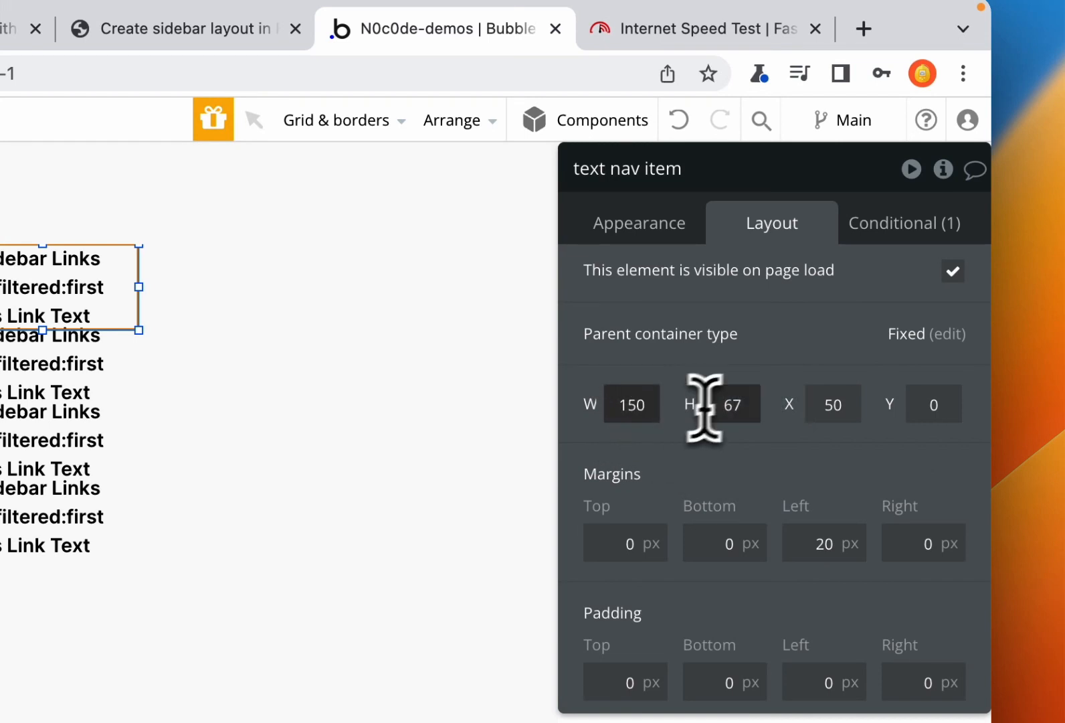
{"action": "left_click", "coordinate": [744, 397]}
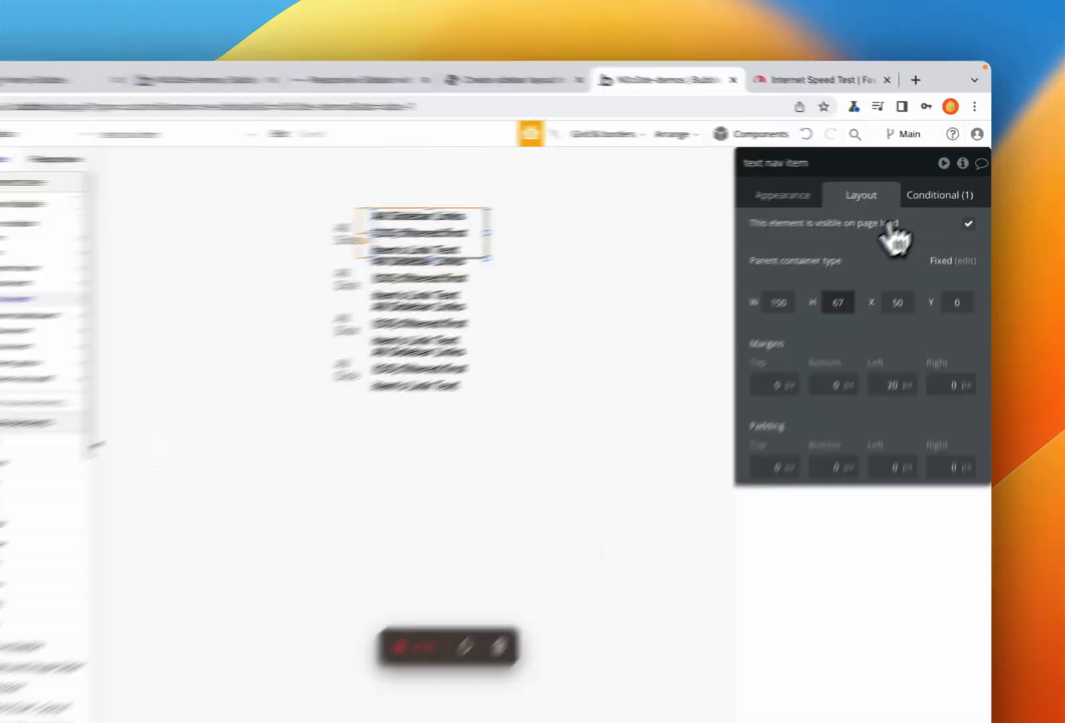
{"action": "left_click", "coordinate": [948, 187]}
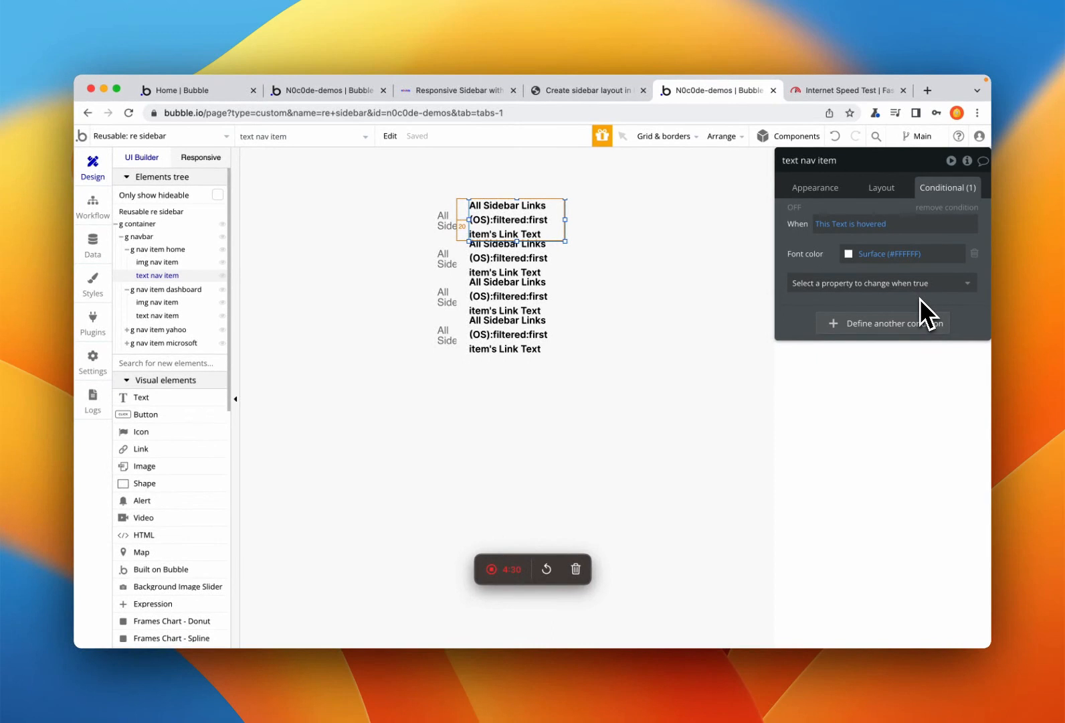
- Review the conditions and appearance of g nav item home, and bring up the properties of g nav item dashboard
{"action": "left_click", "coordinate": [178, 250]}
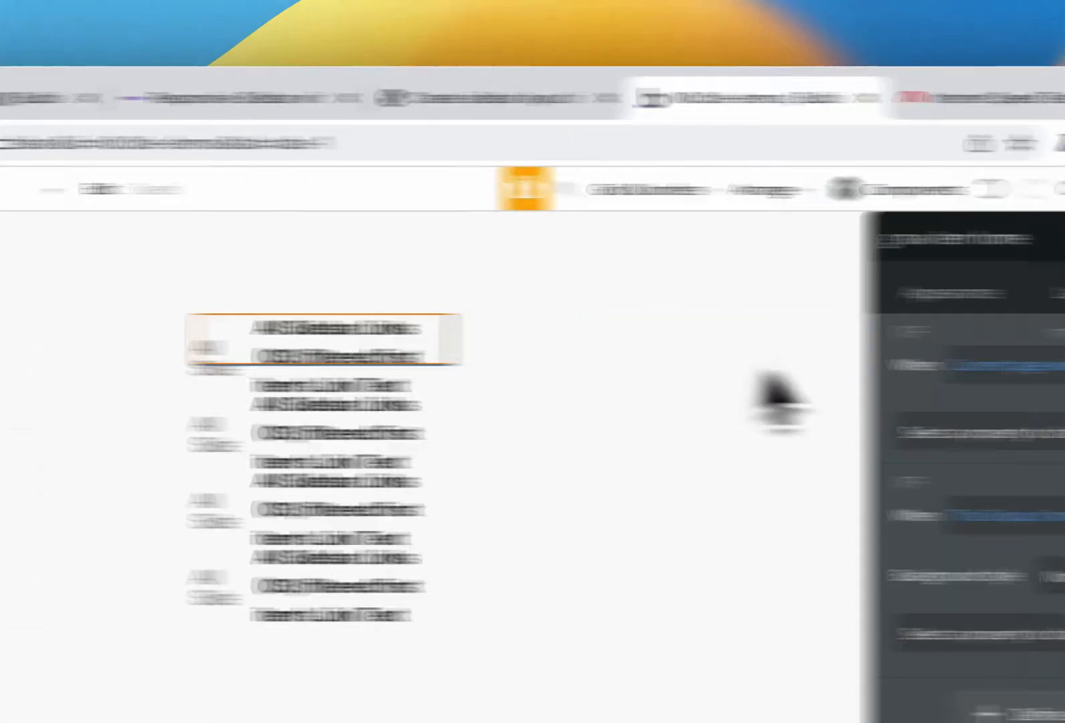
{"action": "left_click", "coordinate": [952, 292]}
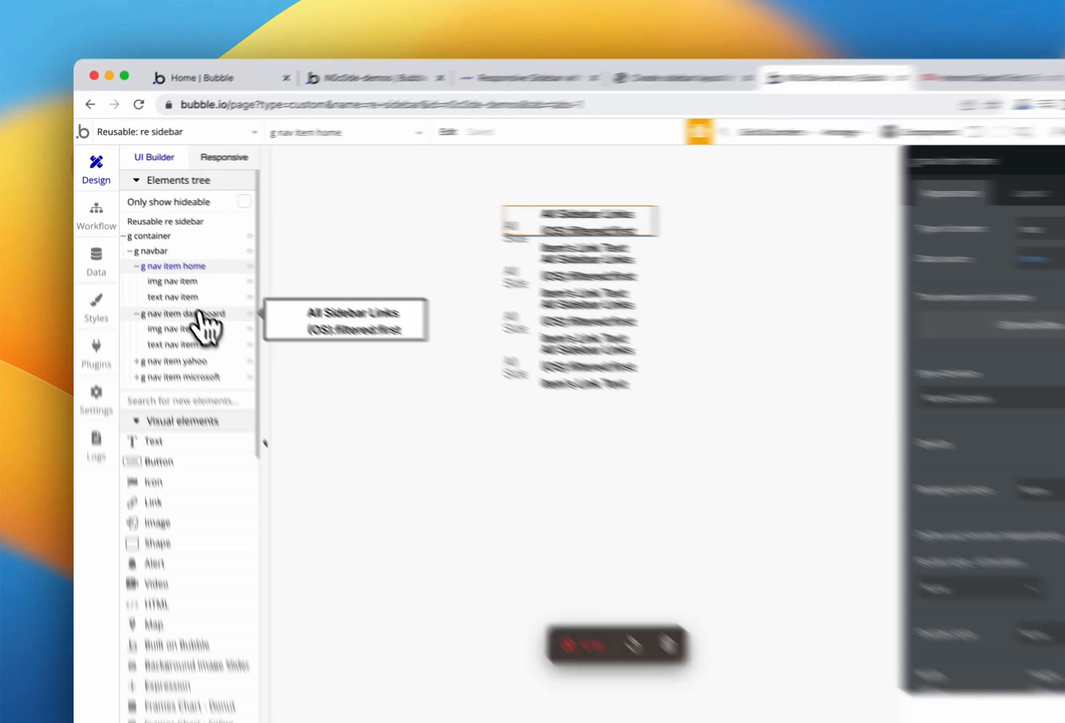
{"action": "left_click", "coordinate": [182, 289]}
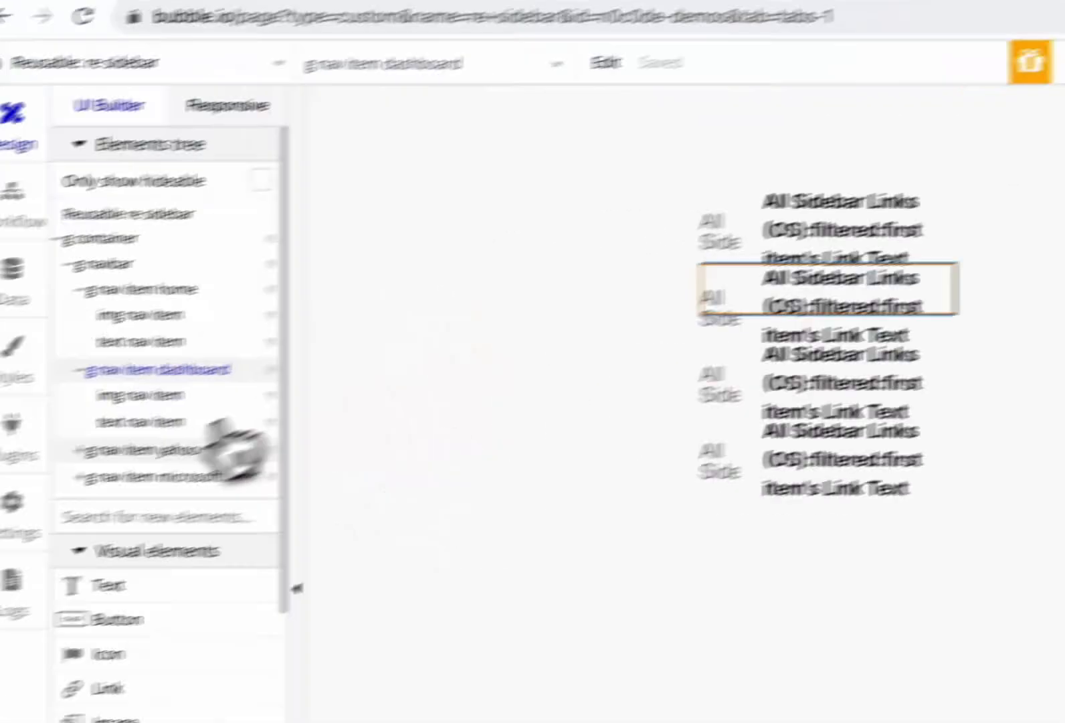
- Bring up the properties of g nav item yahoo and g nav item microsoft to check their data sources
{"action": "left_click", "coordinate": [248, 428]}
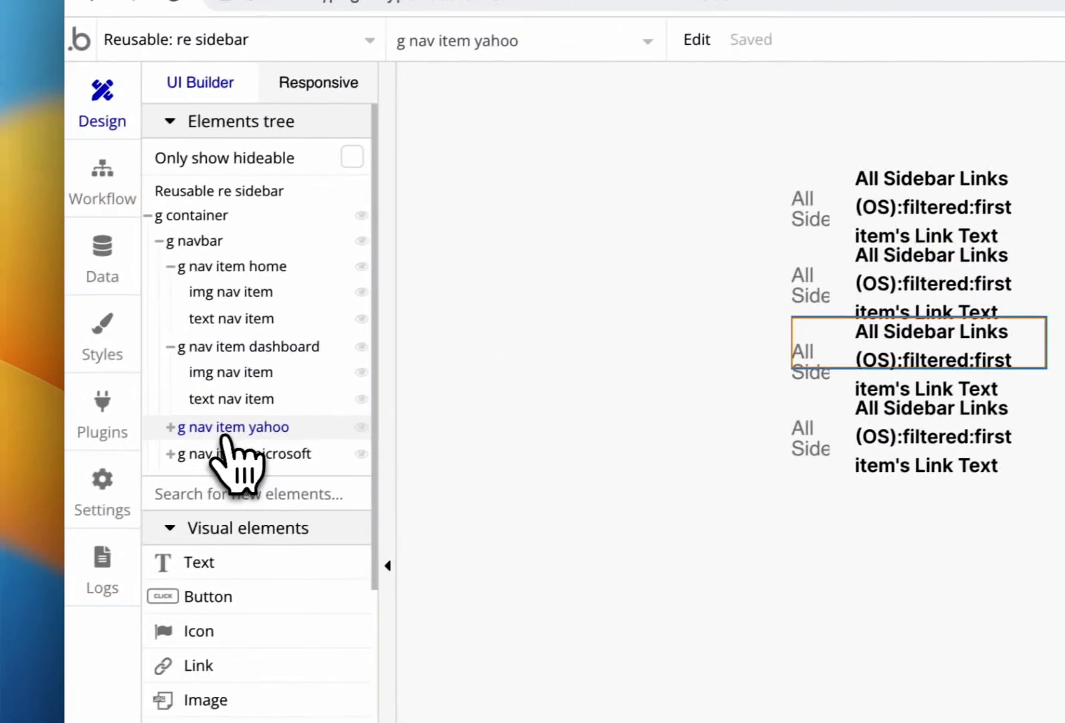
{"action": "left_click", "coordinate": [276, 415]}
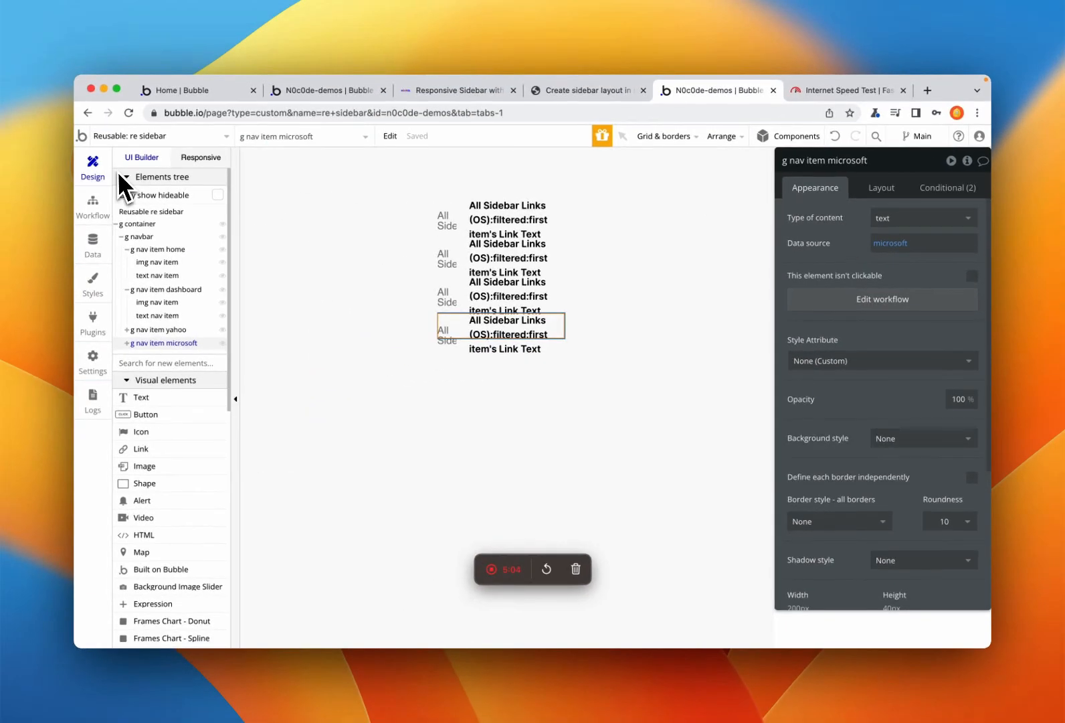
- Go to the app's option sets, select Sidebar Links (OS), and show the attributes of its home option
{"action": "left_click", "coordinate": [94, 235]}
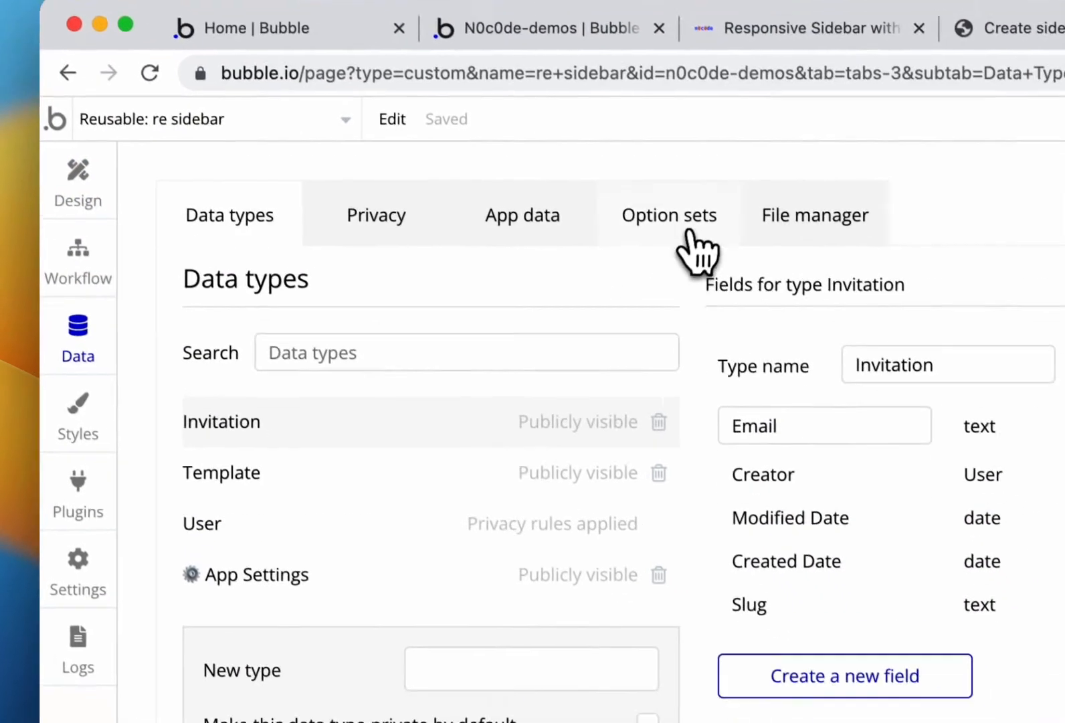
{"action": "left_click", "coordinate": [715, 266]}
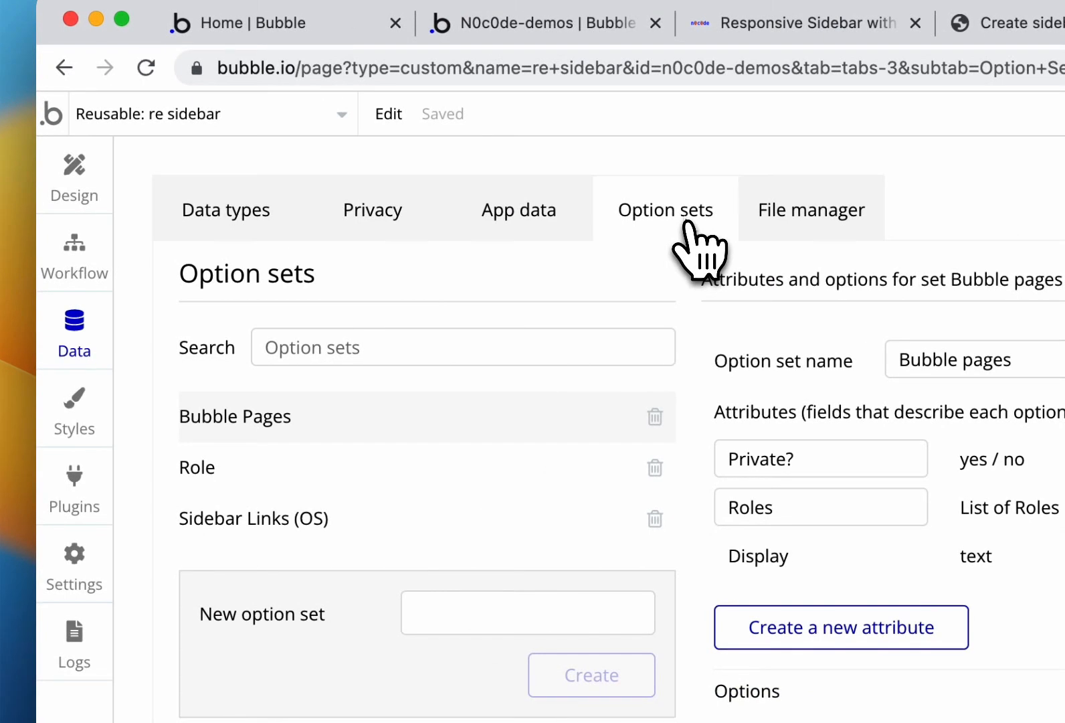
{"action": "left_click", "coordinate": [393, 530]}
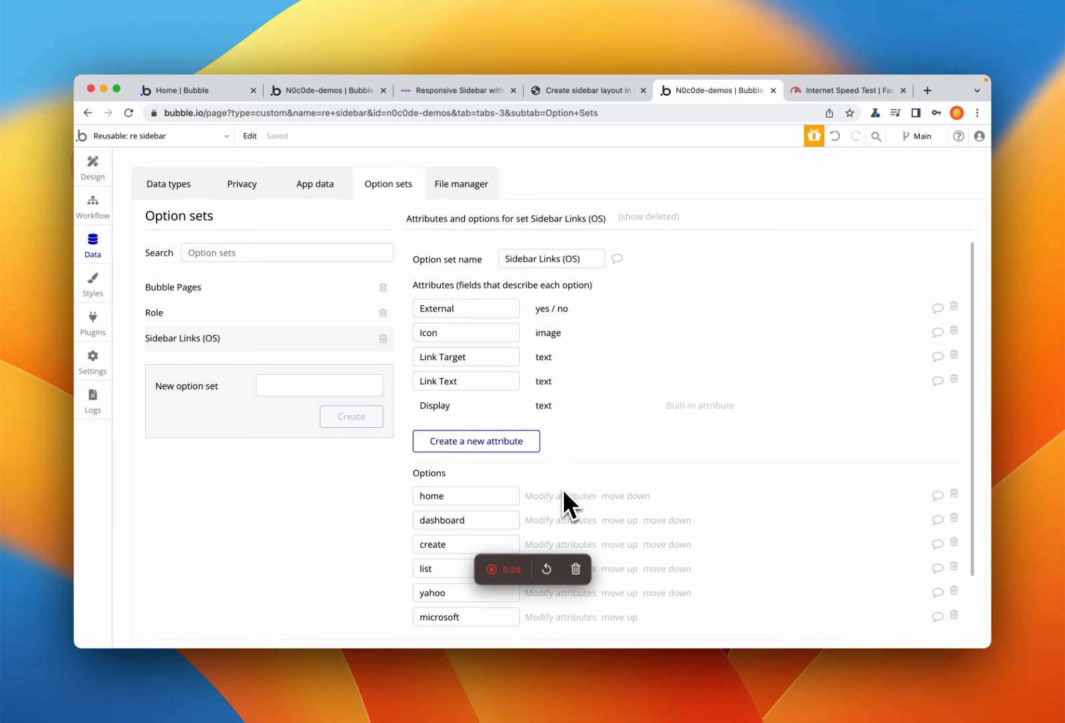
{"action": "scroll", "coordinate": [564, 503], "scroll_direction": "down", "scroll_amount": 3}
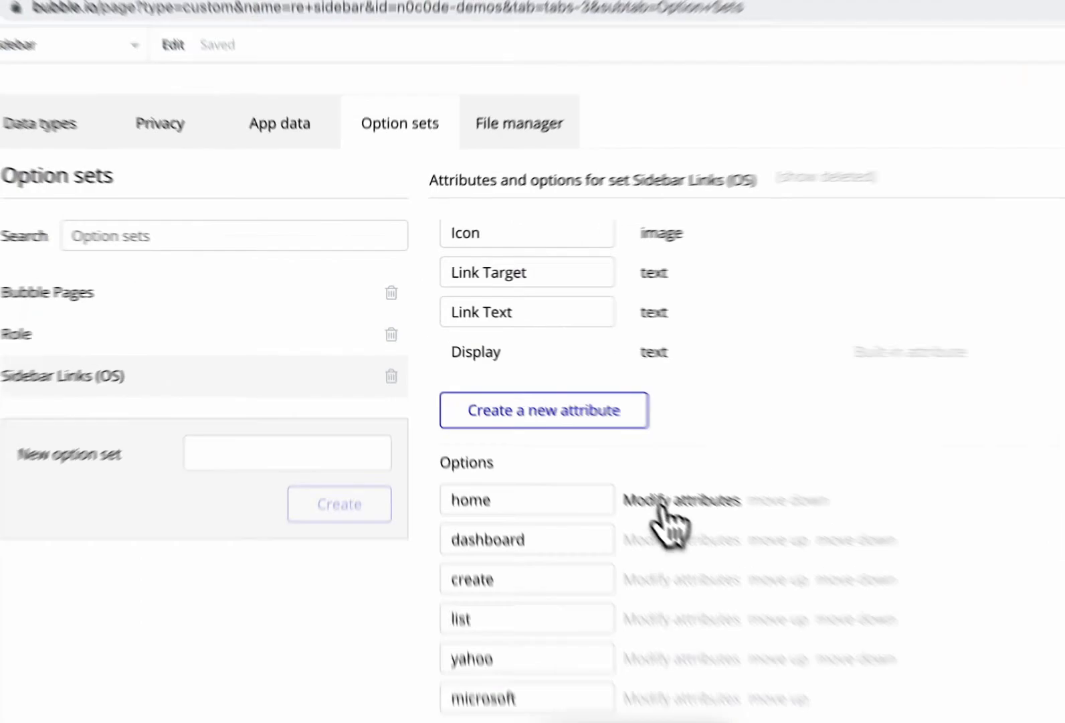
{"action": "left_click", "coordinate": [663, 515]}
- Duplicate the browser tab showing the option set and select g nav item home in the copy's re sidebar design view
{"action": "left_click", "coordinate": [123, 131]}
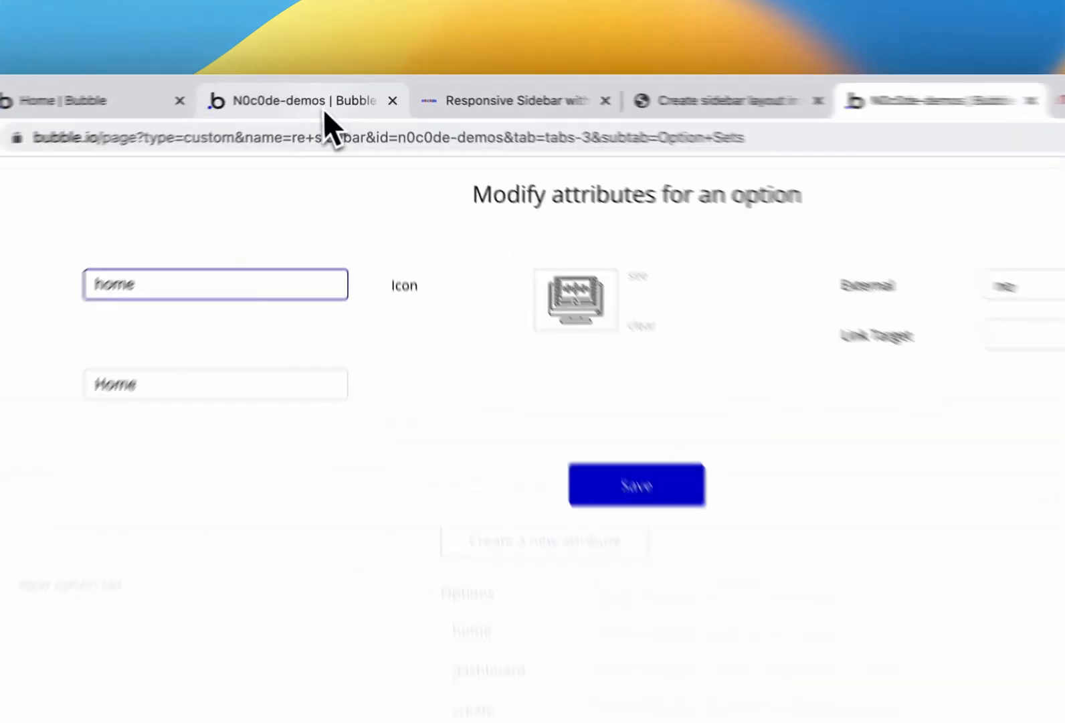
{"action": "left_click", "coordinate": [346, 92]}
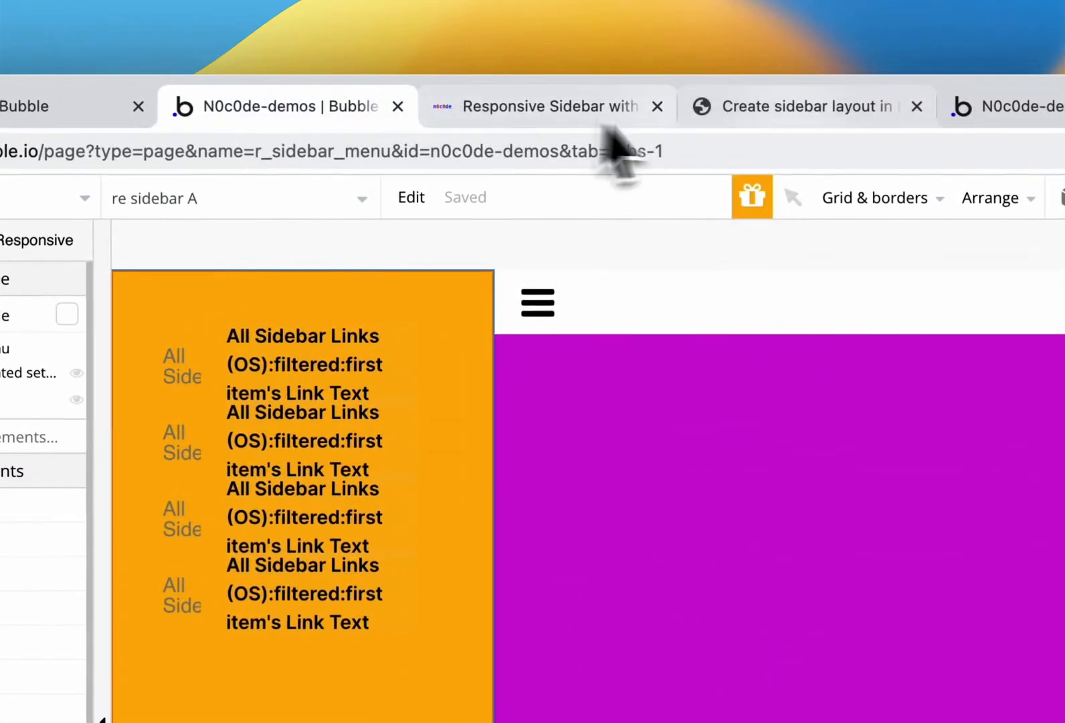
{"action": "left_click", "coordinate": [580, 98]}
{"action": "left_click", "coordinate": [702, 108]}
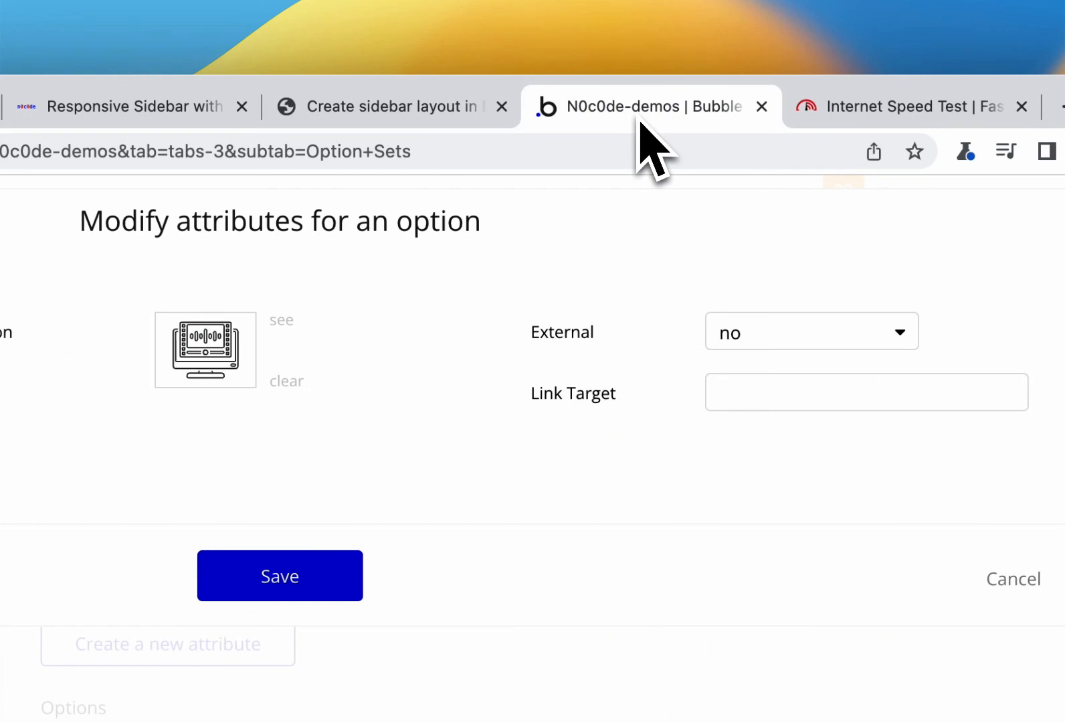
{"action": "right_click", "coordinate": [637, 117]}
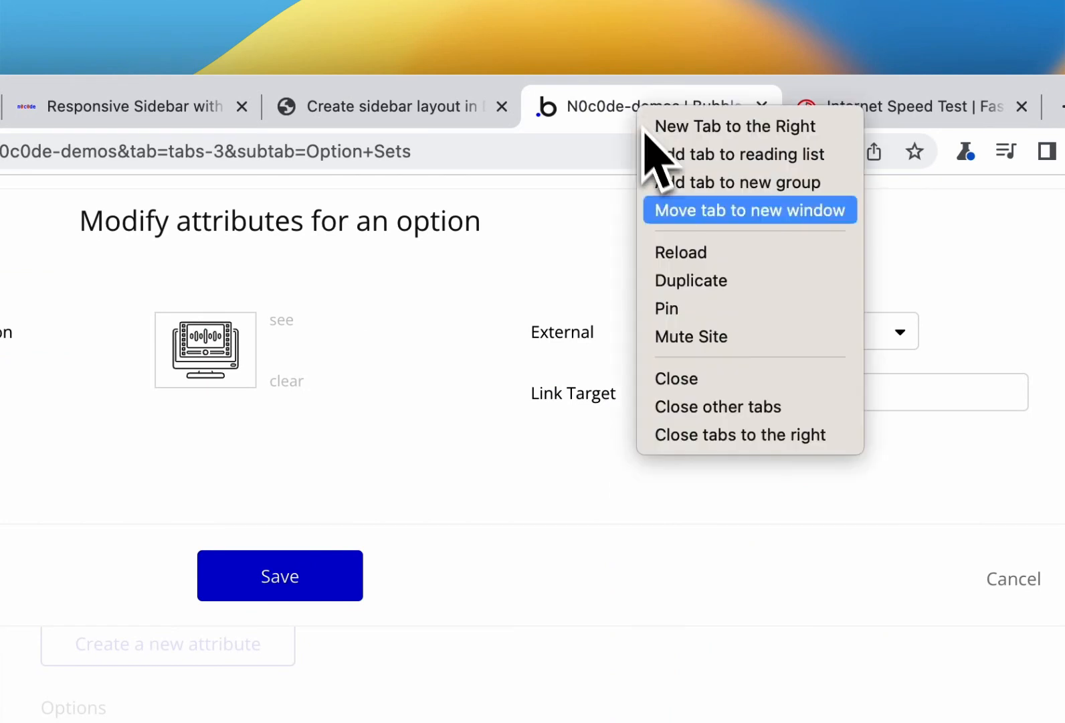
{"action": "left_click", "coordinate": [701, 280]}
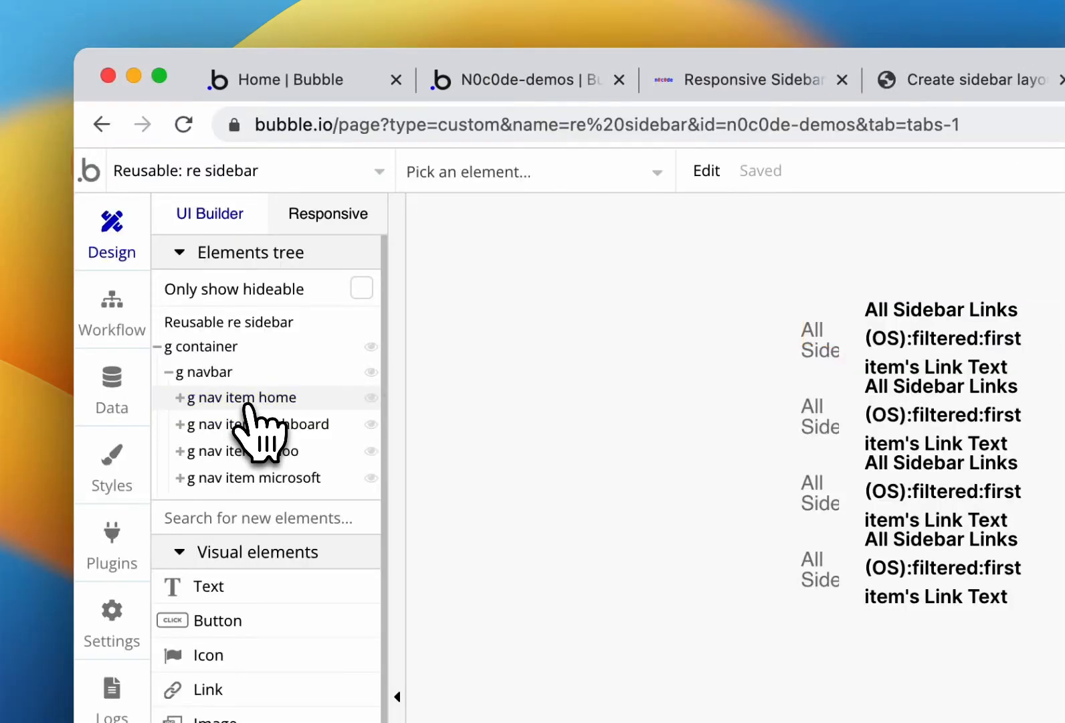
{"action": "left_click", "coordinate": [247, 400]}
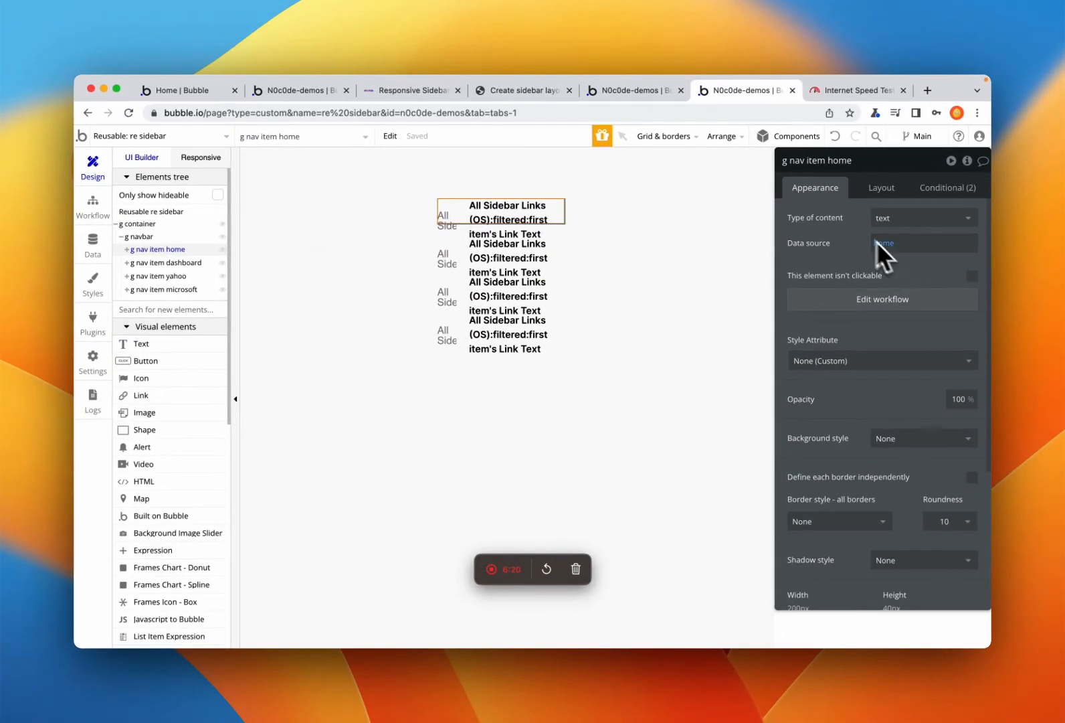
- Compare g nav item home's data source with the home option's Display and Link Text attributes, checking the previewed sidebar
{"action": "left_click", "coordinate": [639, 92]}
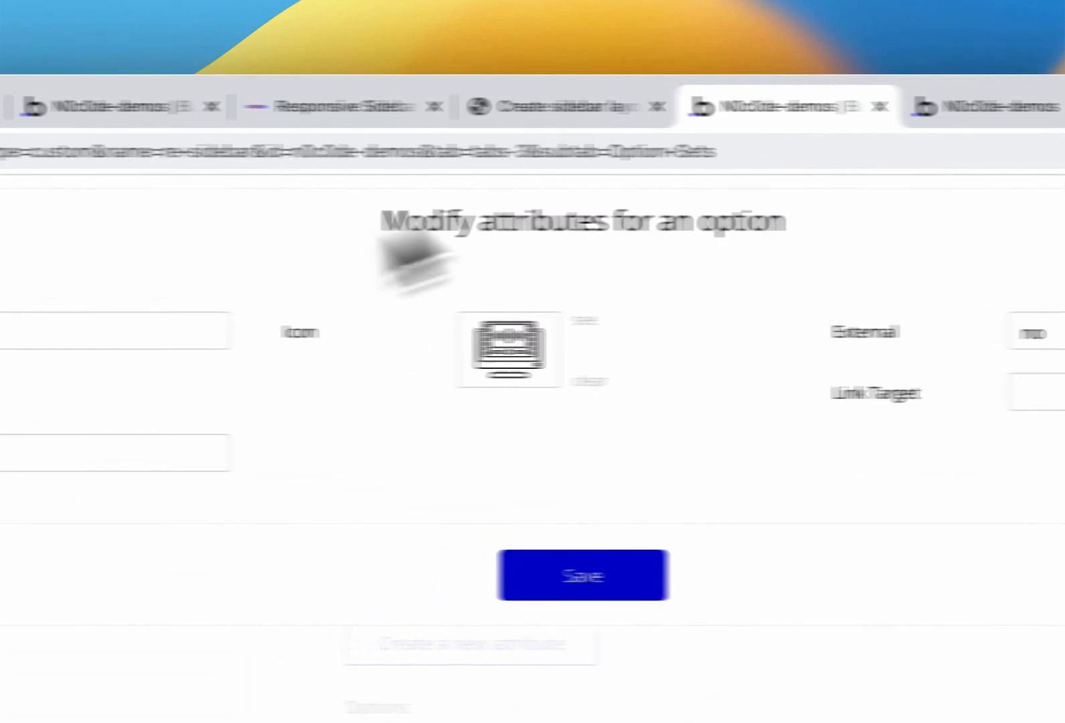
{"action": "left_click", "coordinate": [311, 341]}
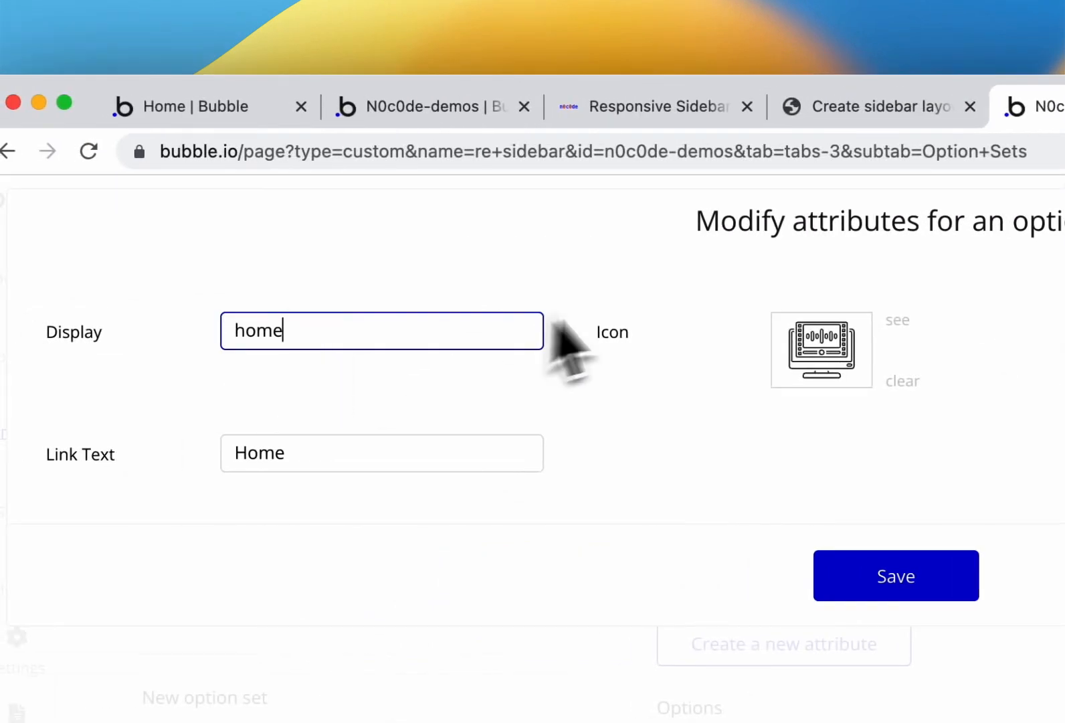
{"action": "left_click", "coordinate": [652, 115]}
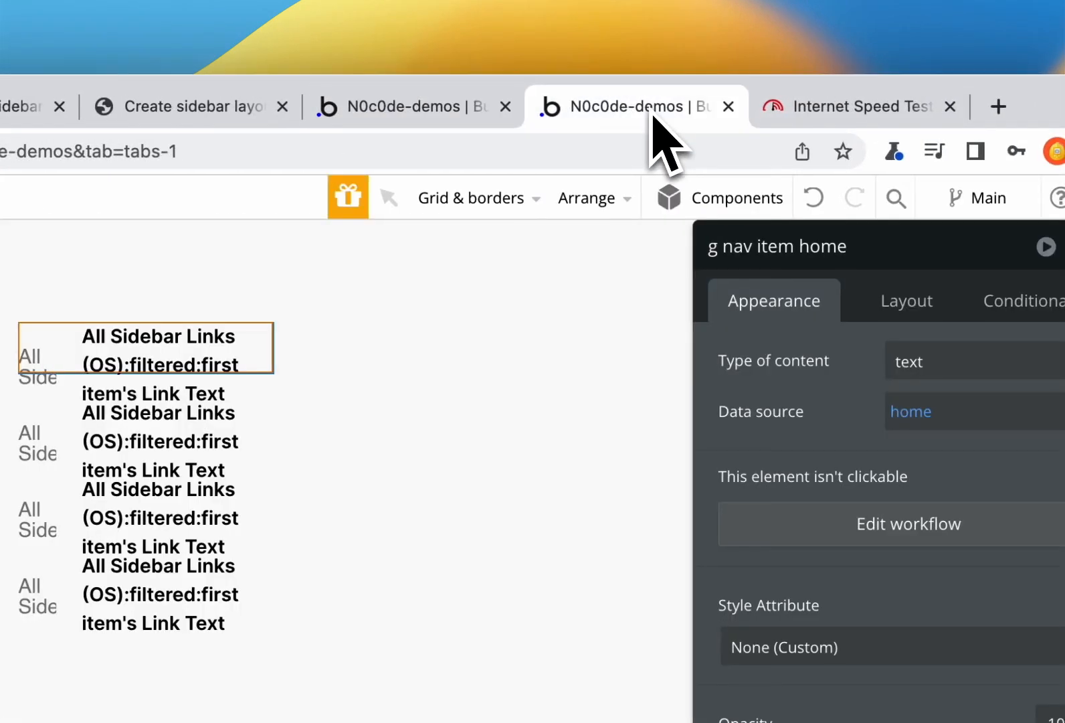
{"action": "left_click", "coordinate": [471, 115]}
{"action": "left_click", "coordinate": [448, 462]}
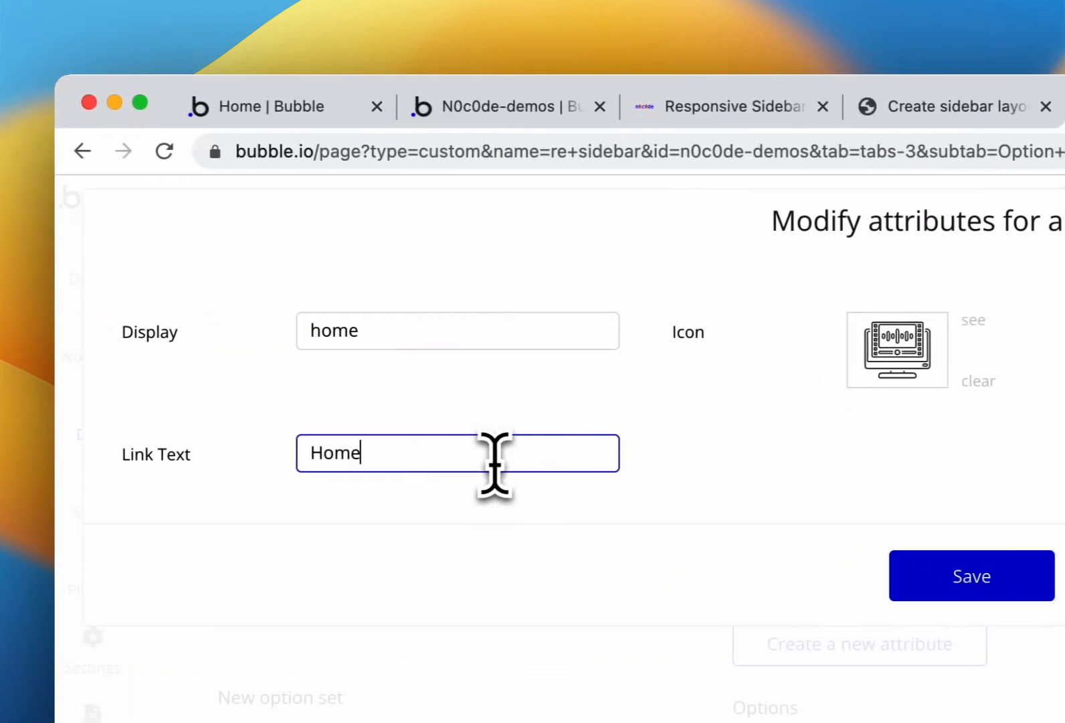
{"action": "left_click", "coordinate": [612, 110]}
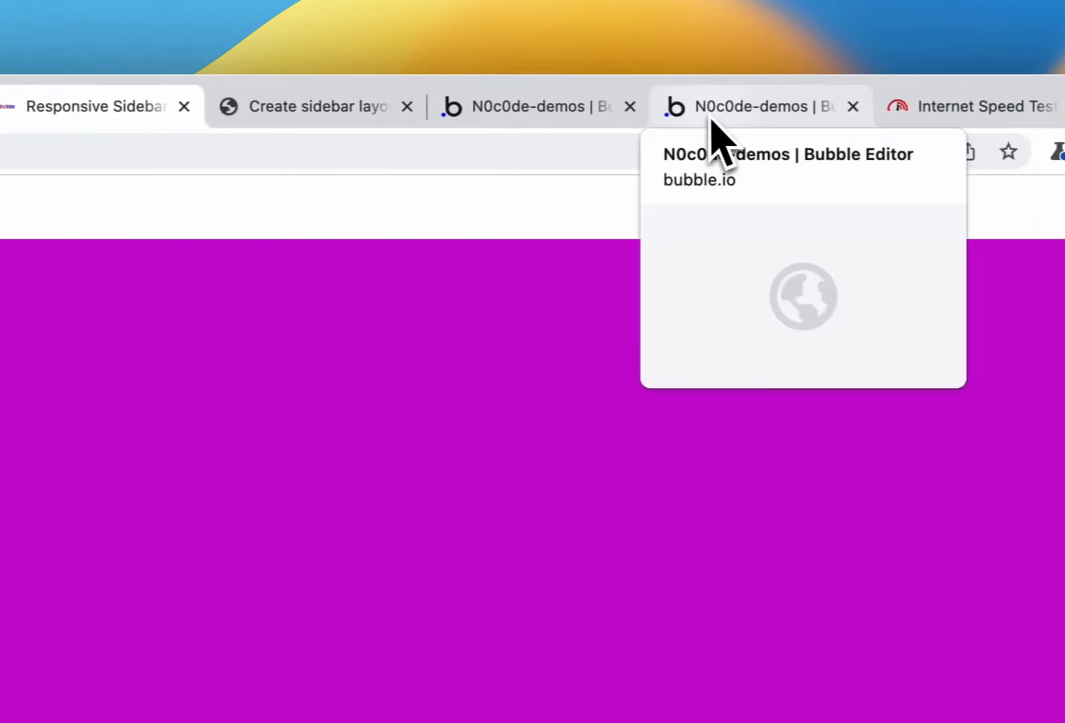
{"action": "left_click", "coordinate": [704, 119]}
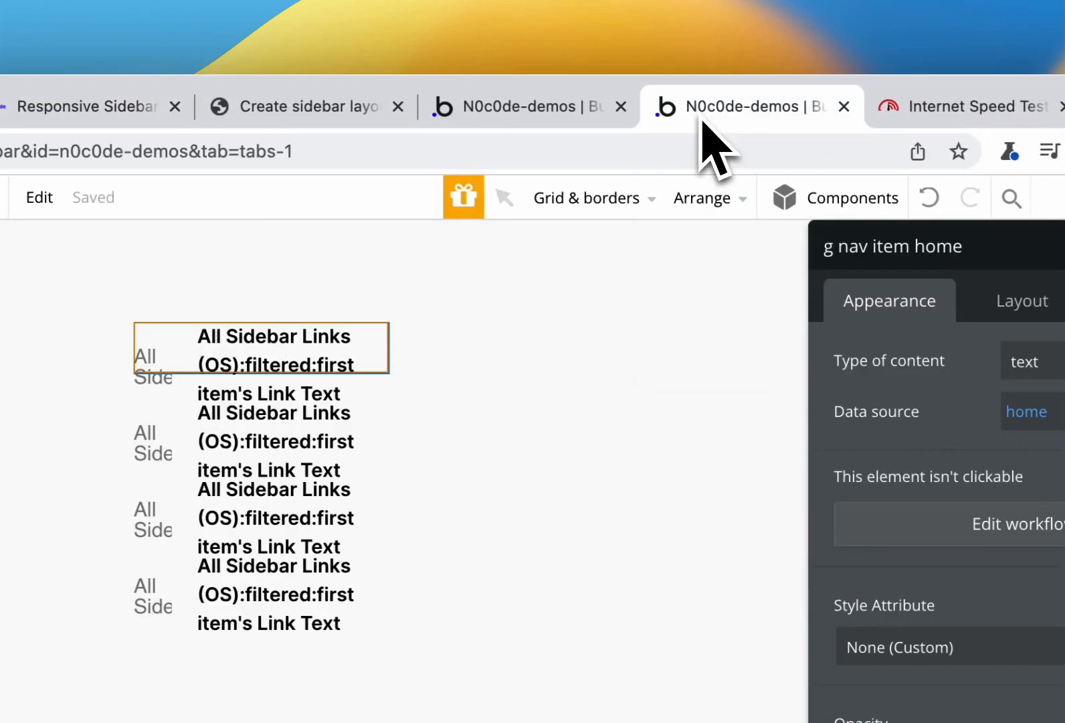
{"action": "left_click", "coordinate": [546, 120]}
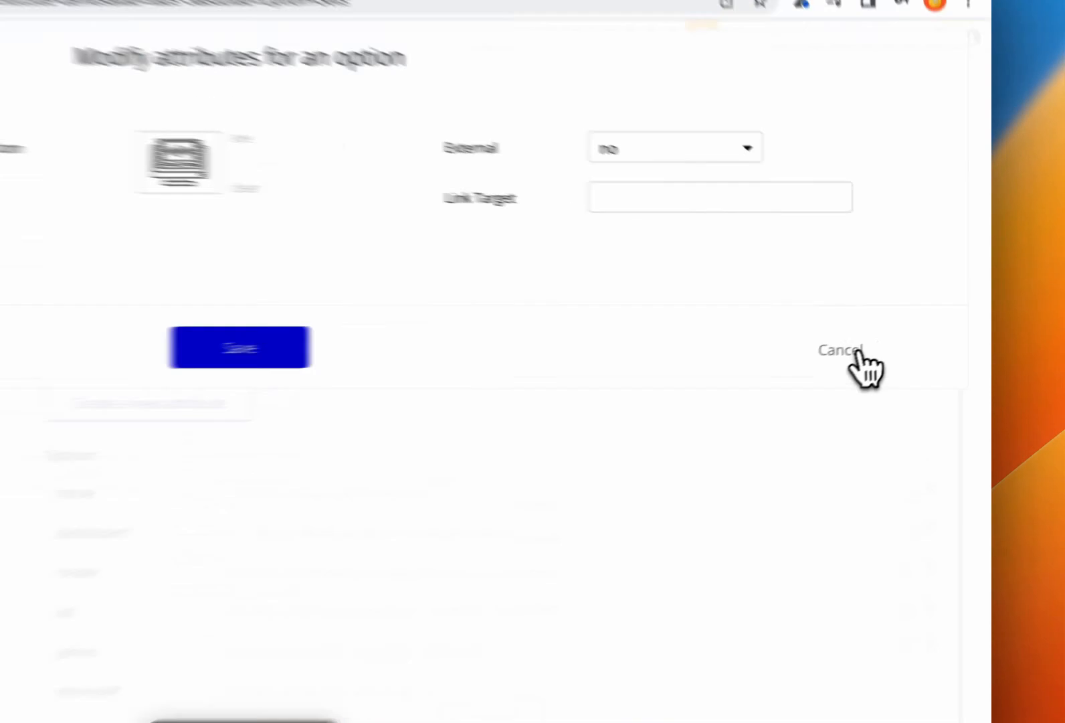
- Close the home option and review the External and Link Target attributes of the dashboard and yahoo options without saving
{"action": "left_click", "coordinate": [899, 327]}
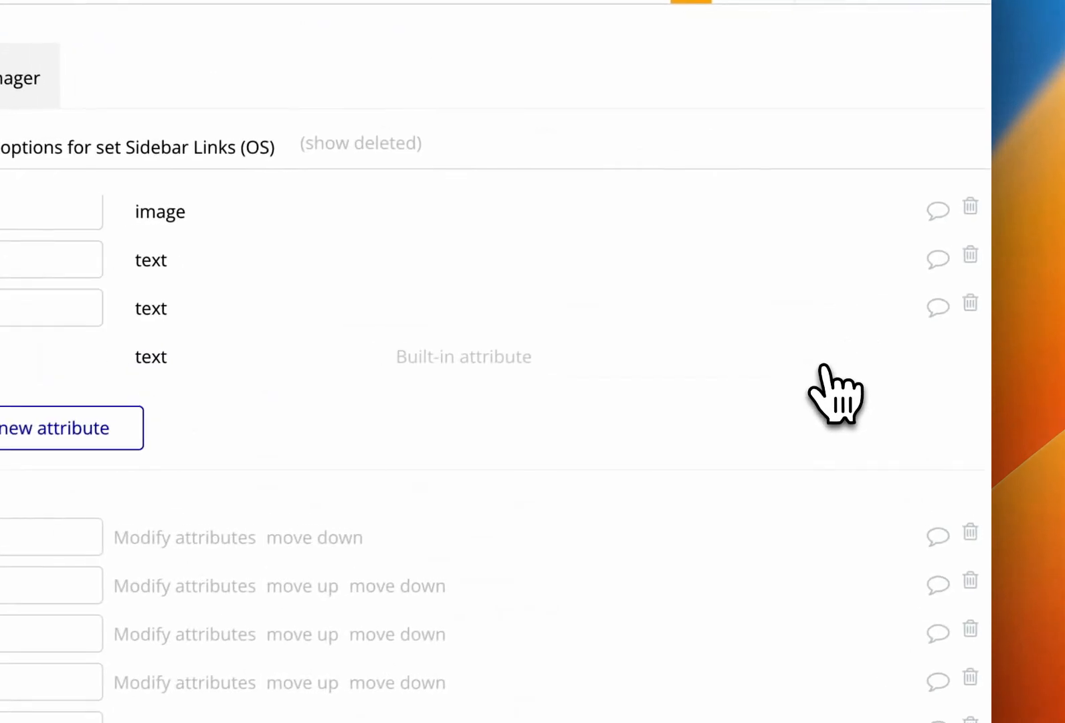
{"action": "left_click", "coordinate": [151, 589]}
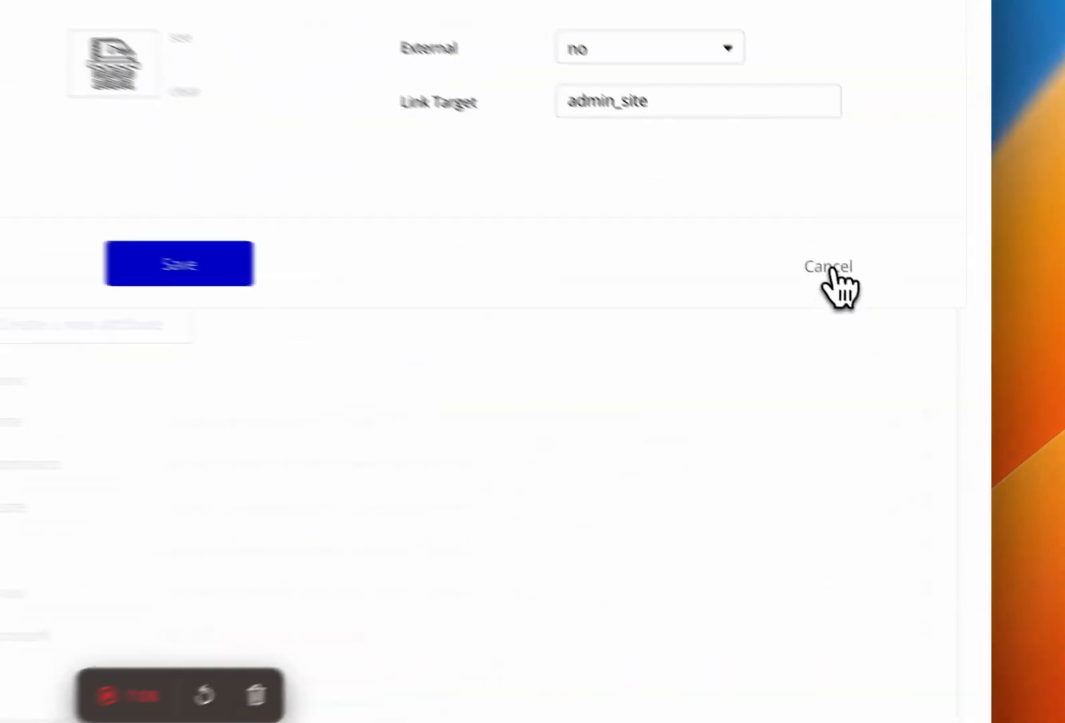
{"action": "left_click", "coordinate": [898, 326]}
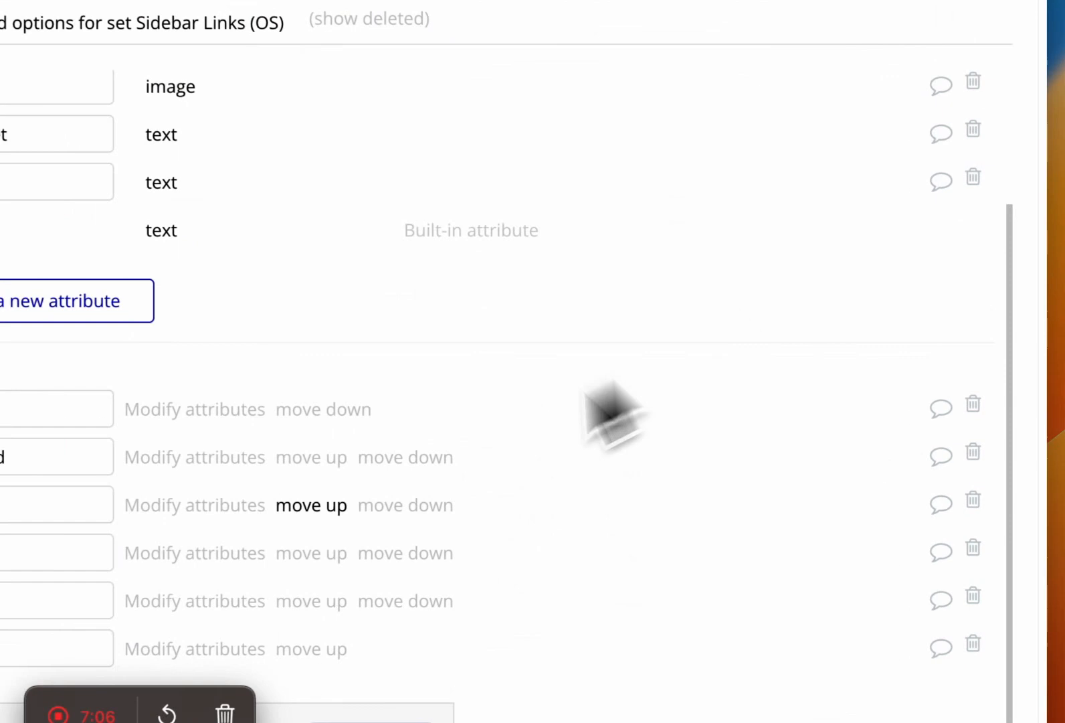
{"action": "left_click", "coordinate": [468, 545]}
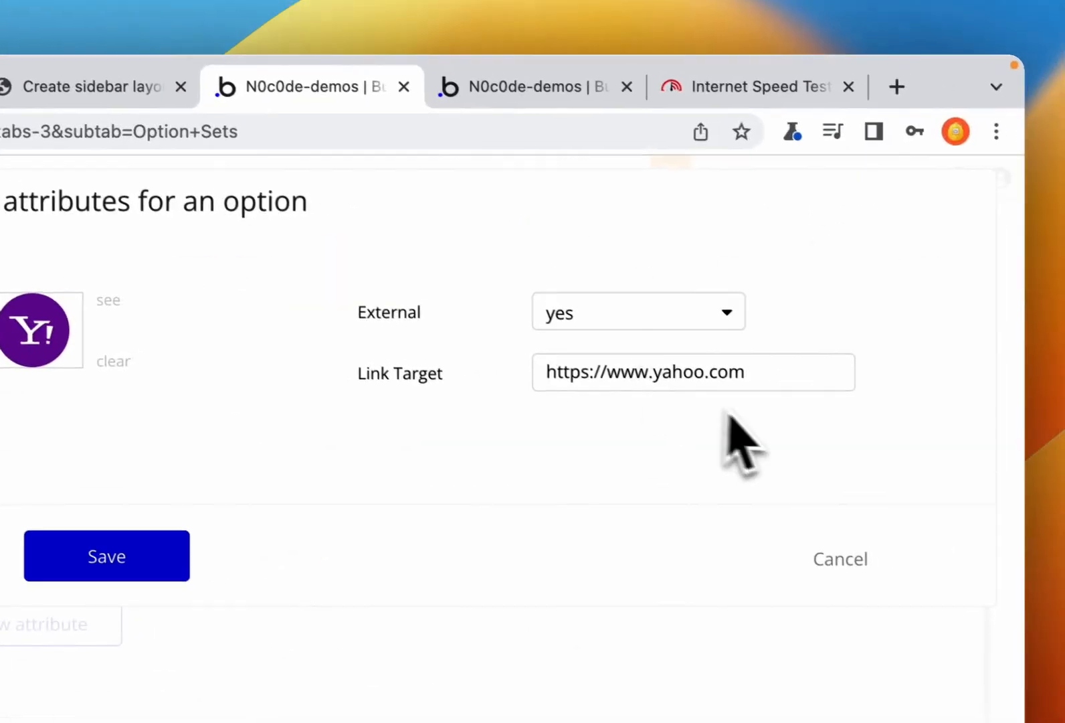
{"action": "left_click", "coordinate": [818, 545]}
- Return to the re sidebar design view and examine the filter constraint in the dynamic image of g nav item home's img nav item
{"action": "left_click", "coordinate": [480, 74]}
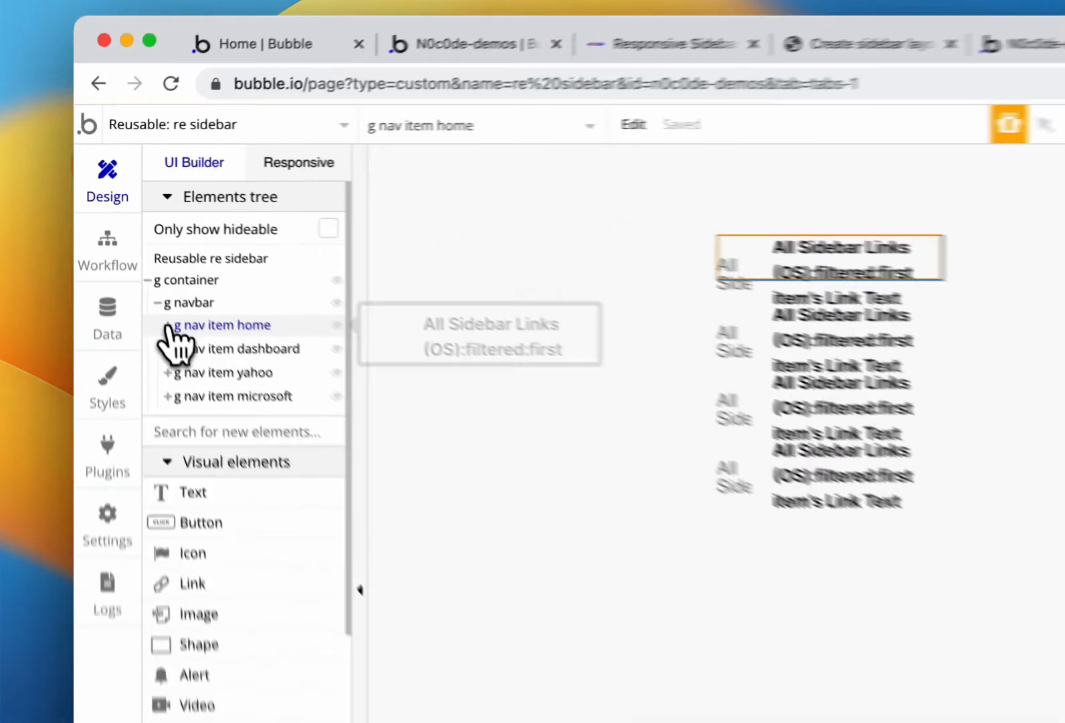
{"action": "left_click", "coordinate": [126, 248]}
{"action": "left_click", "coordinate": [150, 262]}
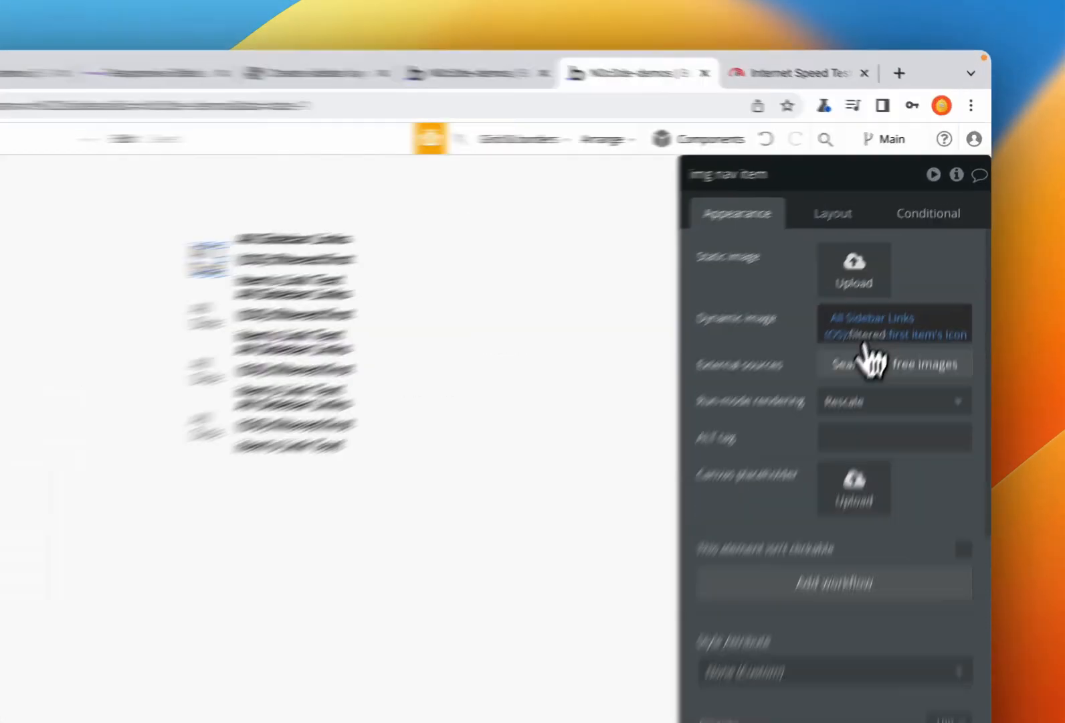
{"action": "left_click", "coordinate": [903, 272]}
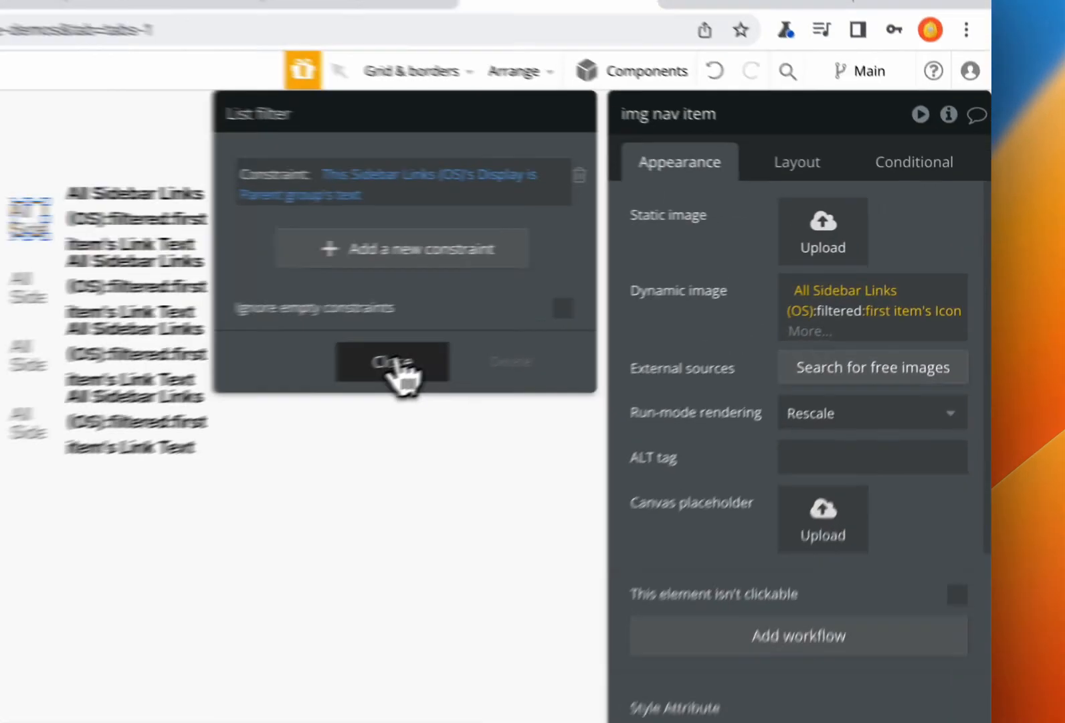
{"action": "left_click", "coordinate": [652, 300]}
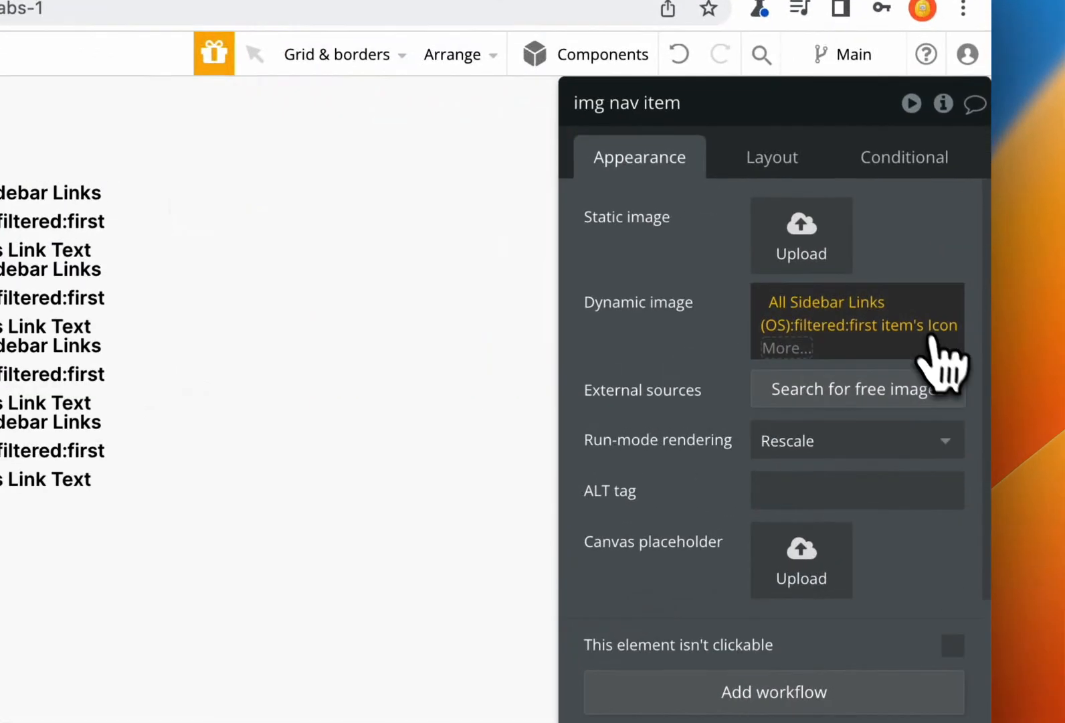
- Examine the first item and Icon parts of img nav item's dynamic image expression, leaving both as they are
{"action": "left_click", "coordinate": [893, 328]}
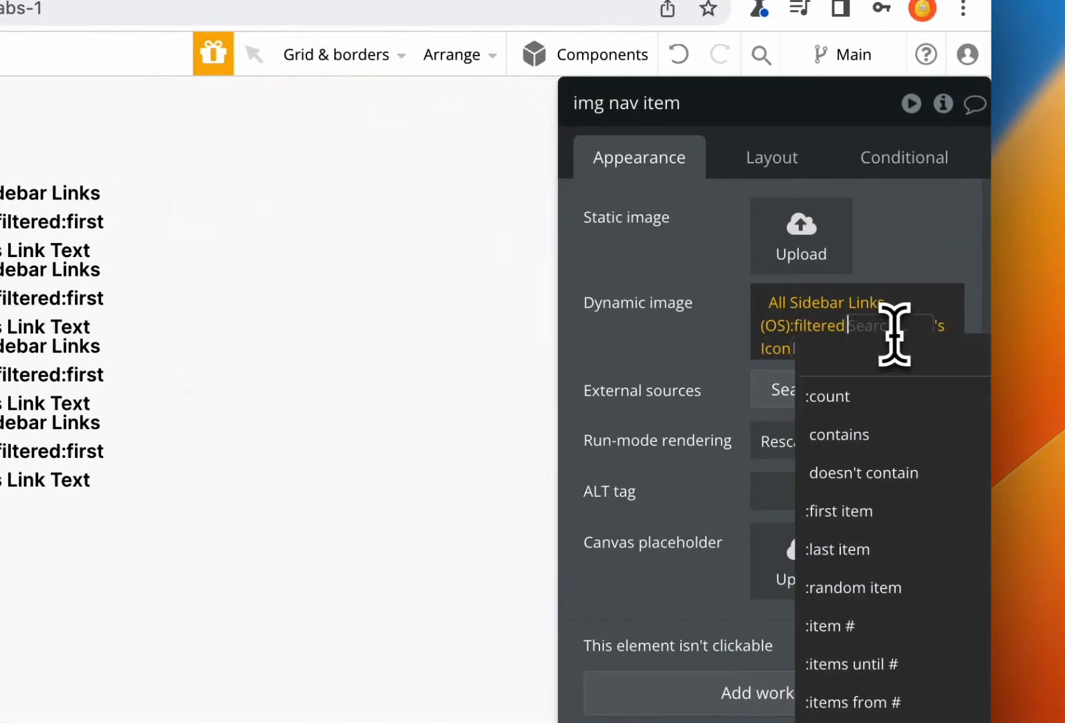
{"action": "left_click", "coordinate": [637, 366]}
{"action": "mouse_move", "coordinate": [997, 361]}
{"action": "left_click", "coordinate": [936, 329]}
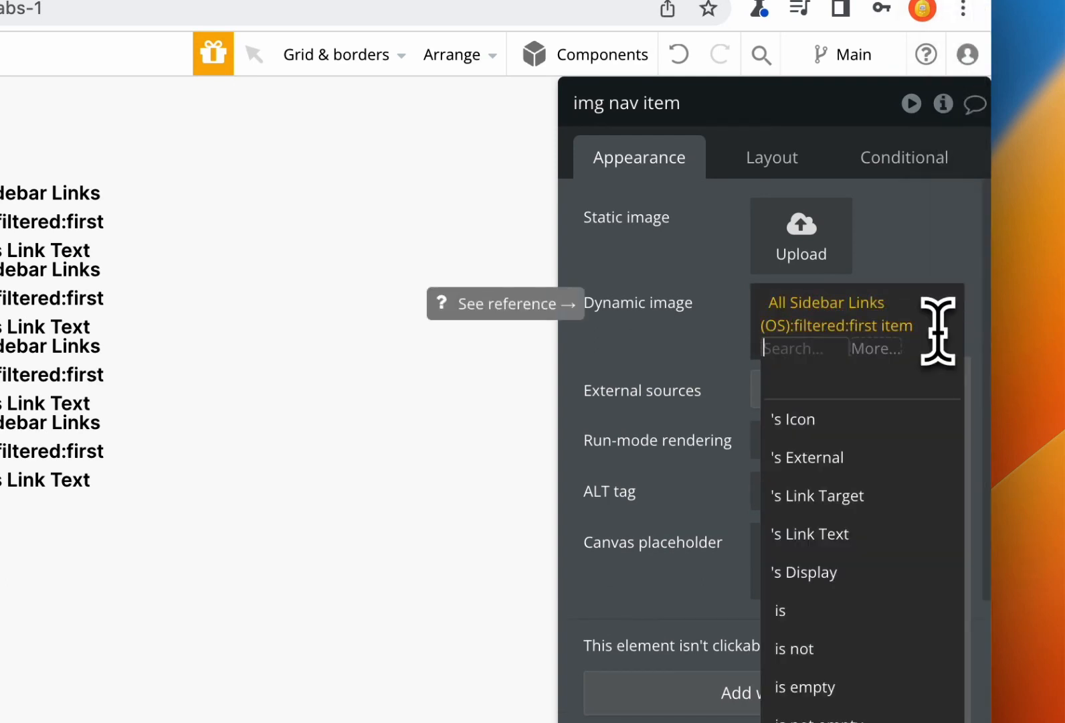
{"action": "left_click", "coordinate": [637, 369]}
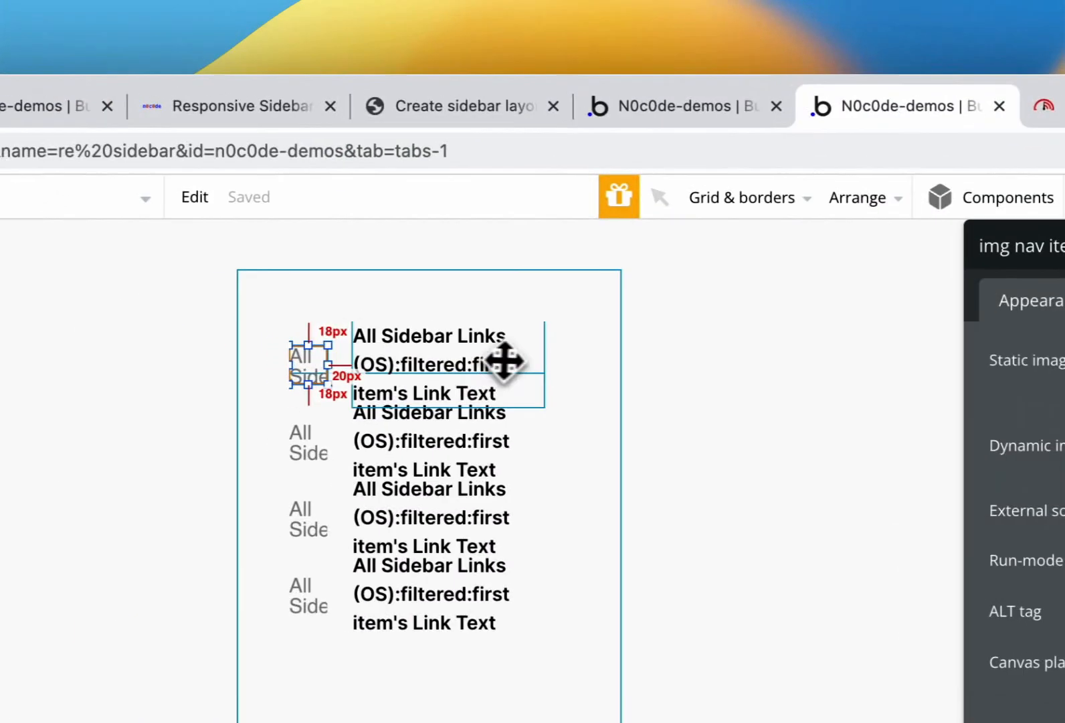
- Show the text nav item's properties, compare it with the previewed sidebar, and select g nav item home
{"action": "left_click", "coordinate": [200, 323]}
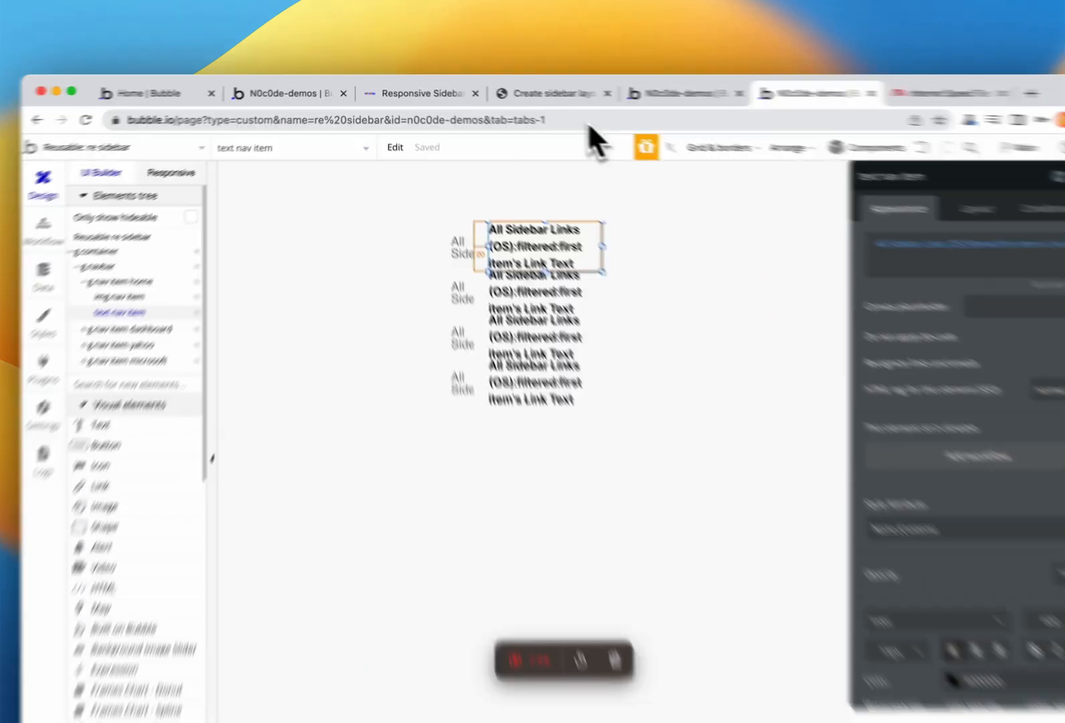
{"action": "left_click", "coordinate": [539, 89]}
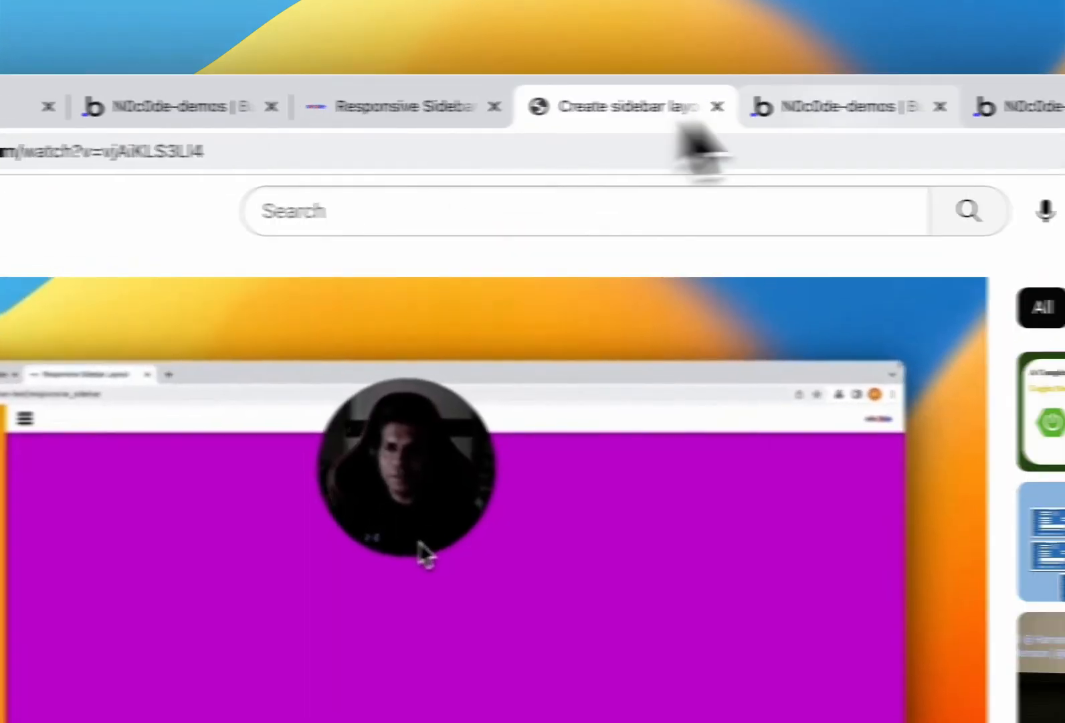
{"action": "left_click", "coordinate": [412, 106]}
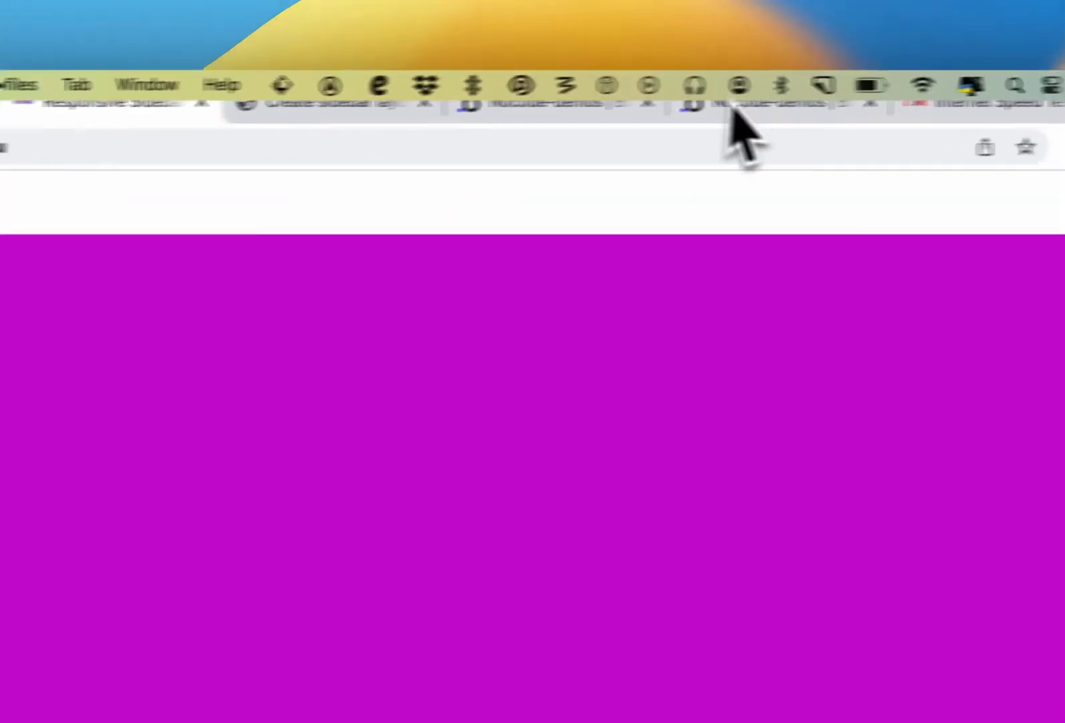
{"action": "left_click", "coordinate": [686, 115]}
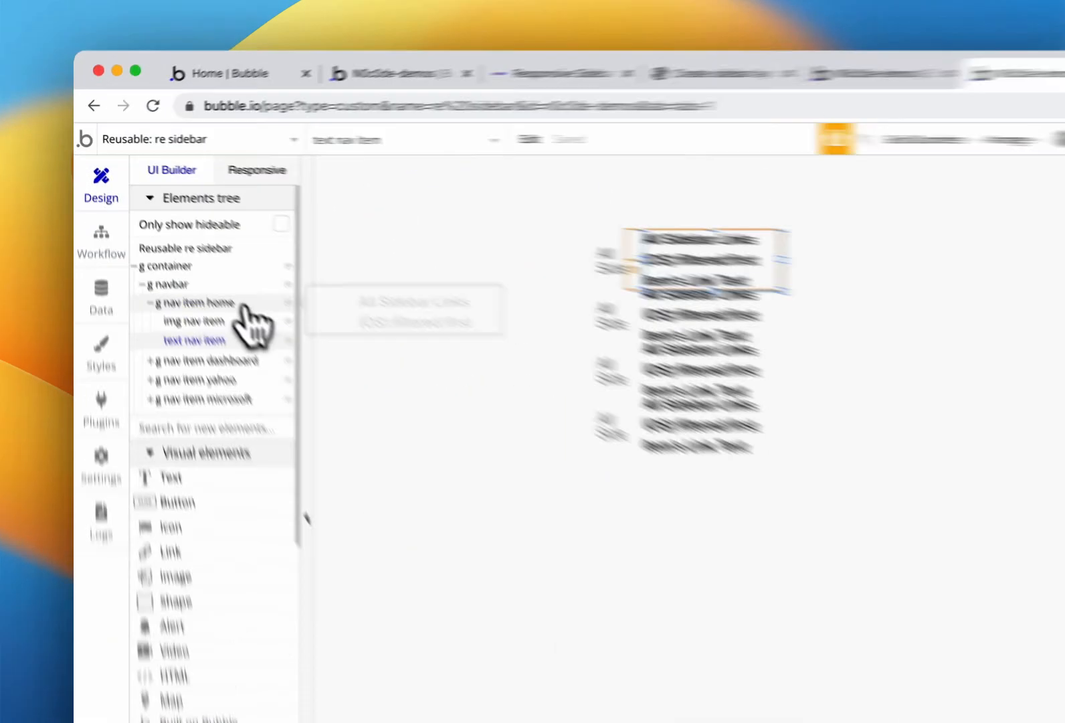
{"action": "left_click", "coordinate": [178, 250]}
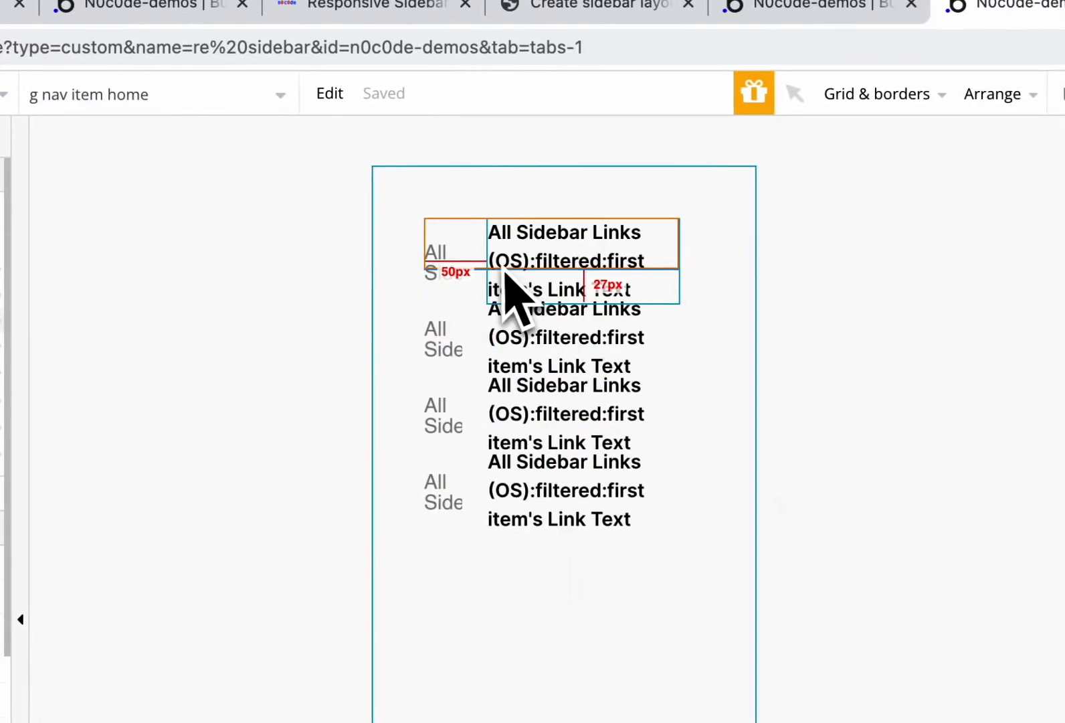
- Open the click workflow of g nav item home and examine its Trigger sidebar-navigation action alongside the dashboard event
{"action": "double_click", "coordinate": [444, 348]}
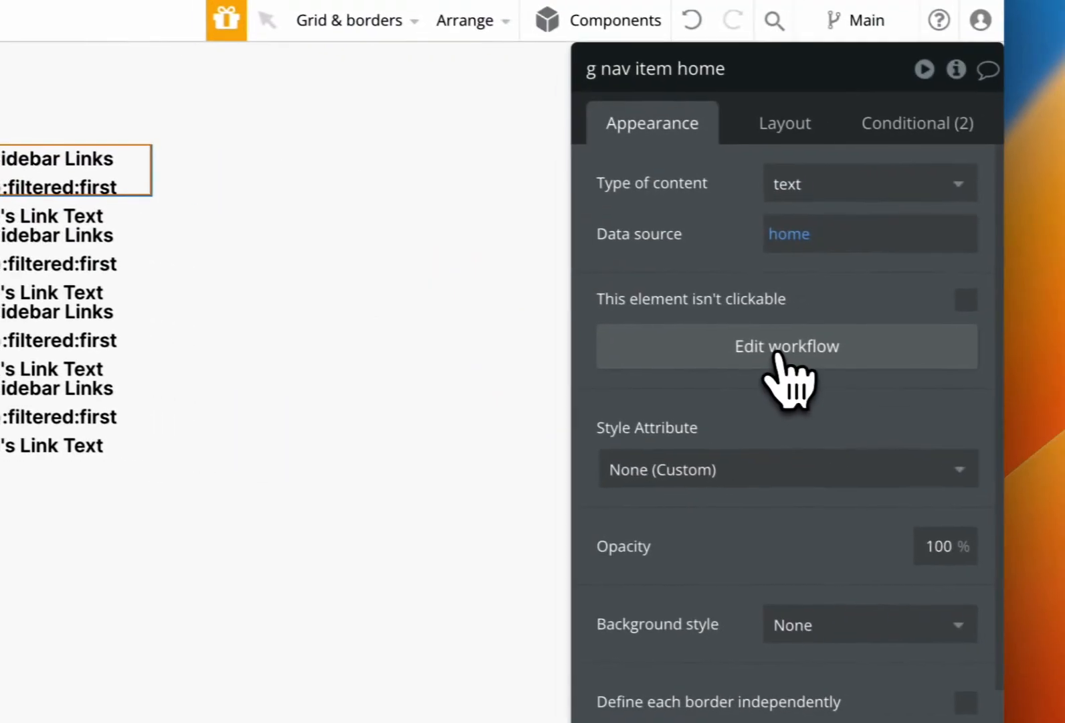
{"action": "left_click", "coordinate": [785, 375]}
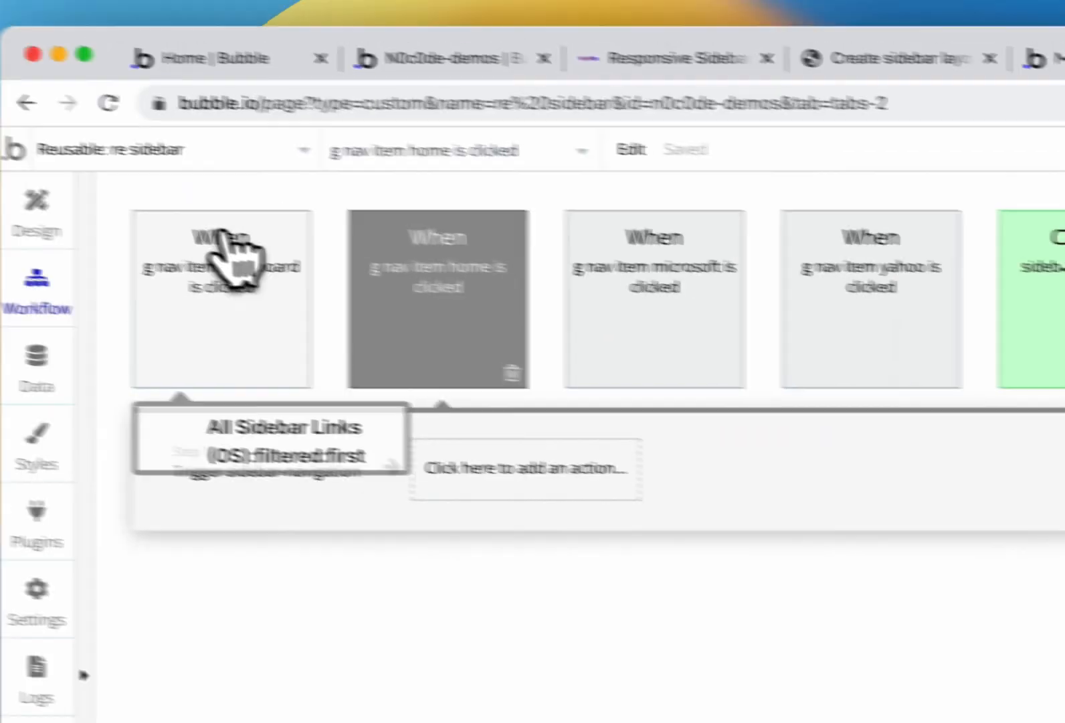
{"action": "left_click", "coordinate": [233, 247]}
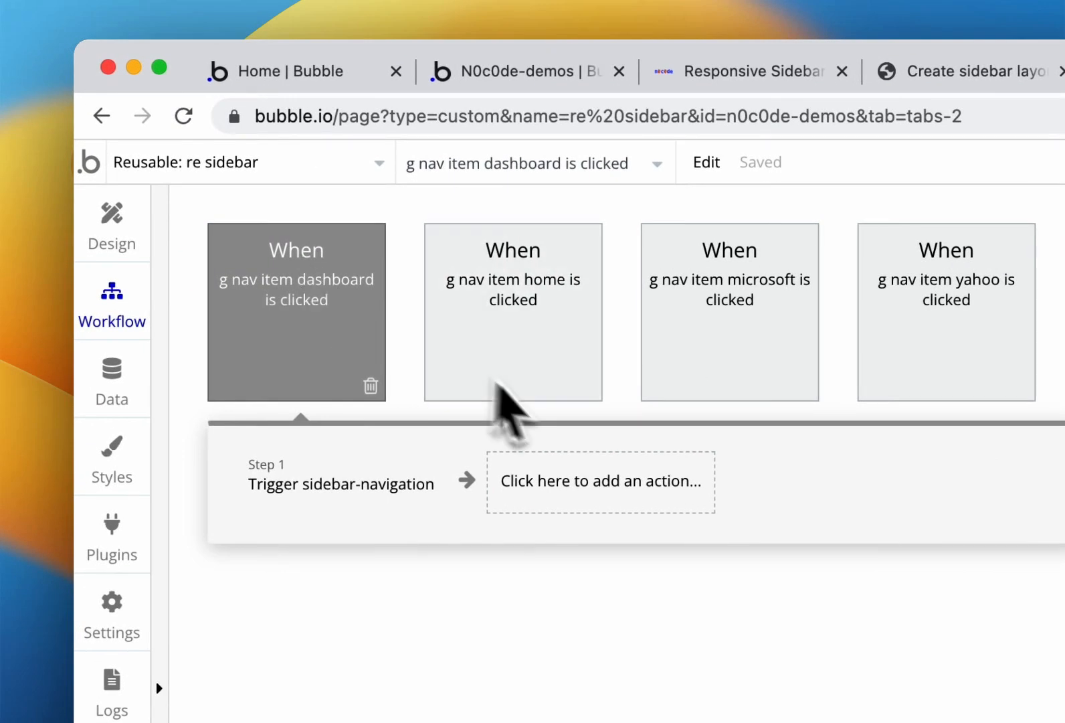
{"action": "left_click", "coordinate": [509, 320]}
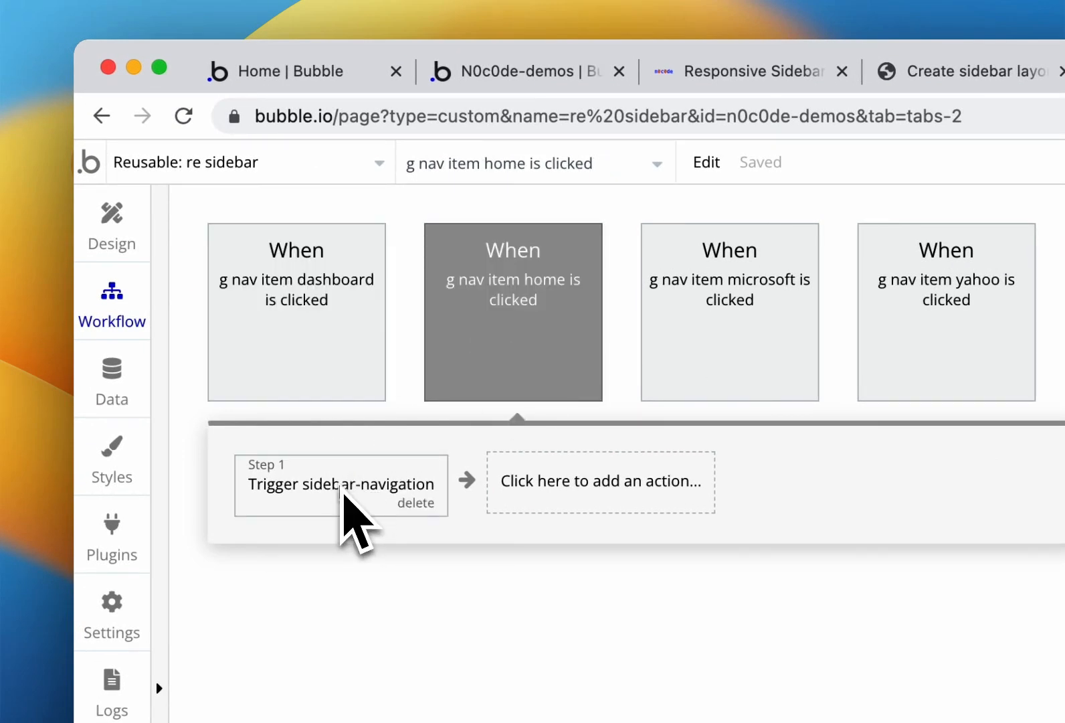
{"action": "left_click", "coordinate": [343, 492]}
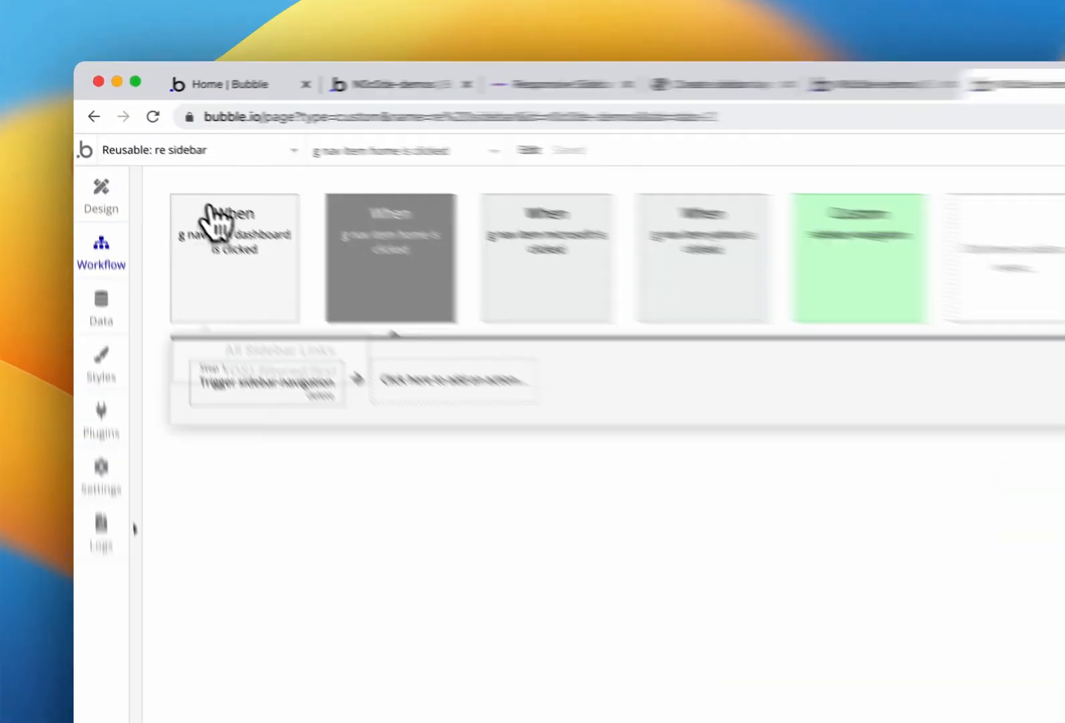
- Compare the click events of the dashboard, home, microsoft and yahoo nav items, and show the yahoo event's Trigger sidebar-navigation settings
{"action": "left_click", "coordinate": [184, 201]}
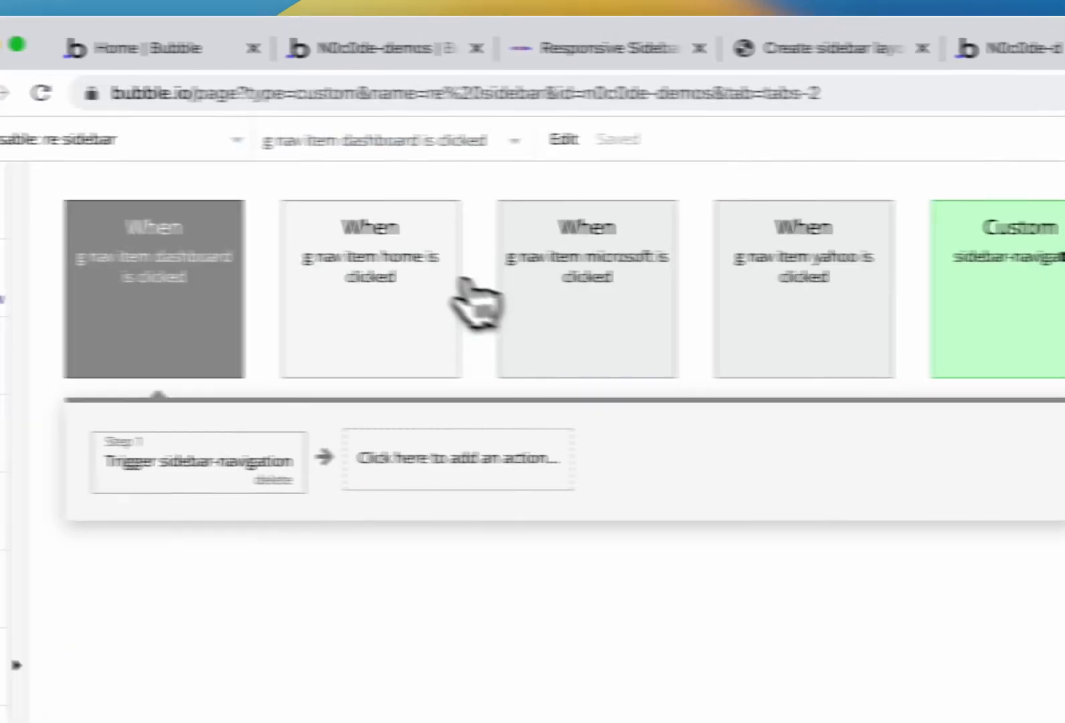
{"action": "left_click", "coordinate": [535, 297]}
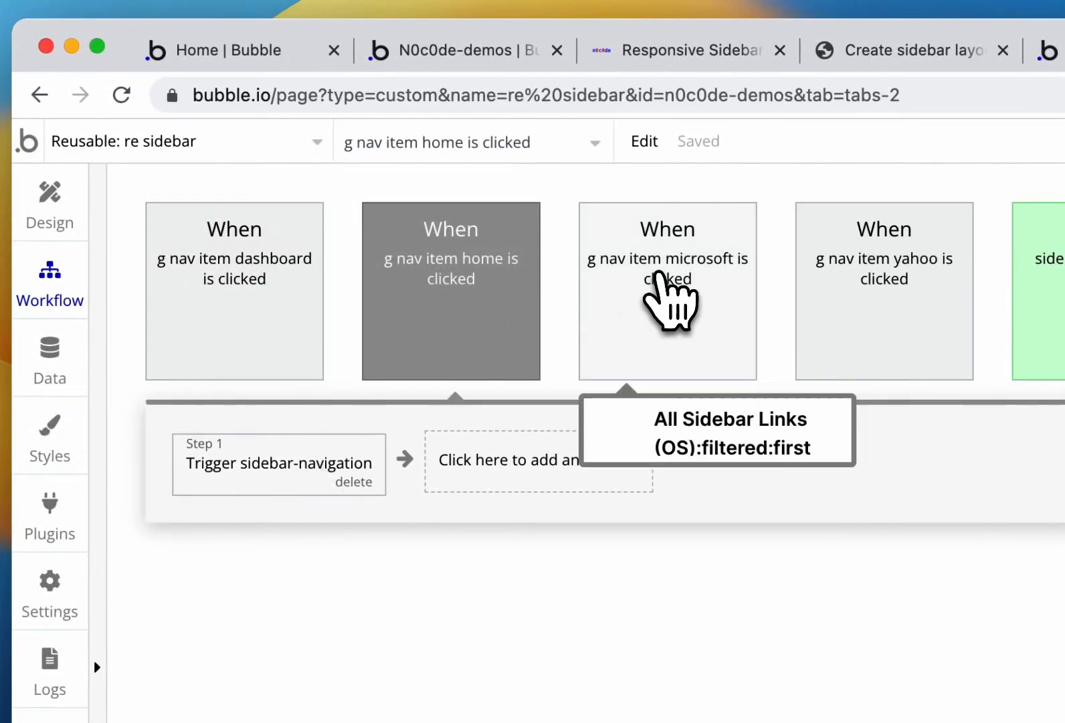
{"action": "left_click", "coordinate": [669, 295]}
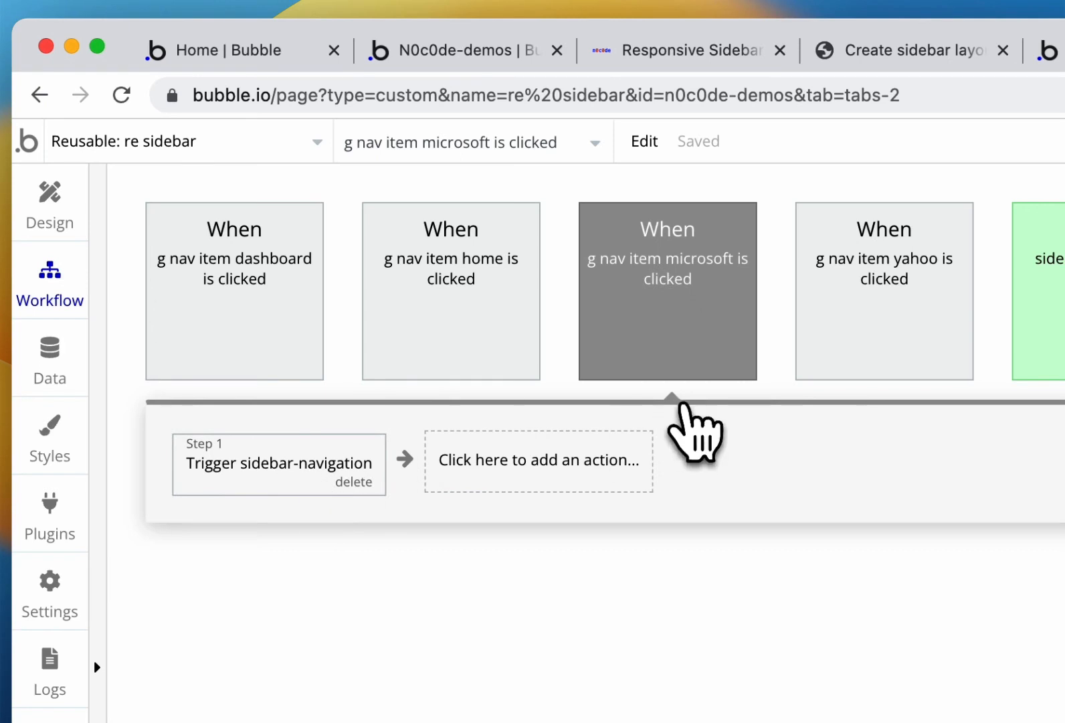
{"action": "left_click", "coordinate": [845, 264]}
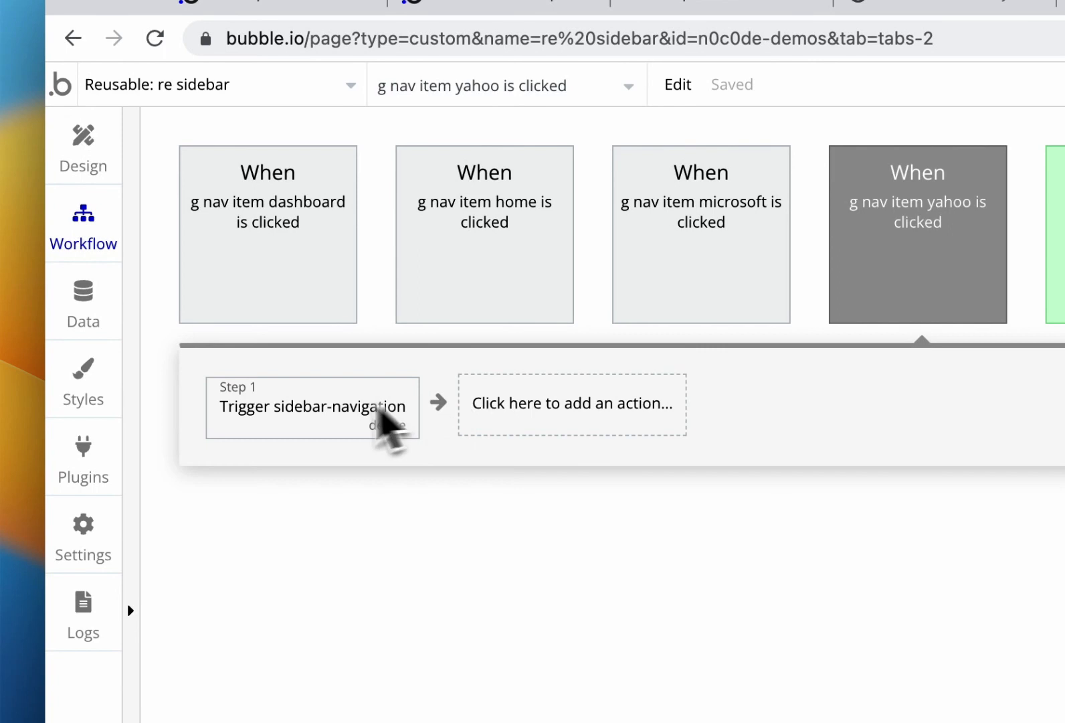
{"action": "left_click", "coordinate": [344, 412]}
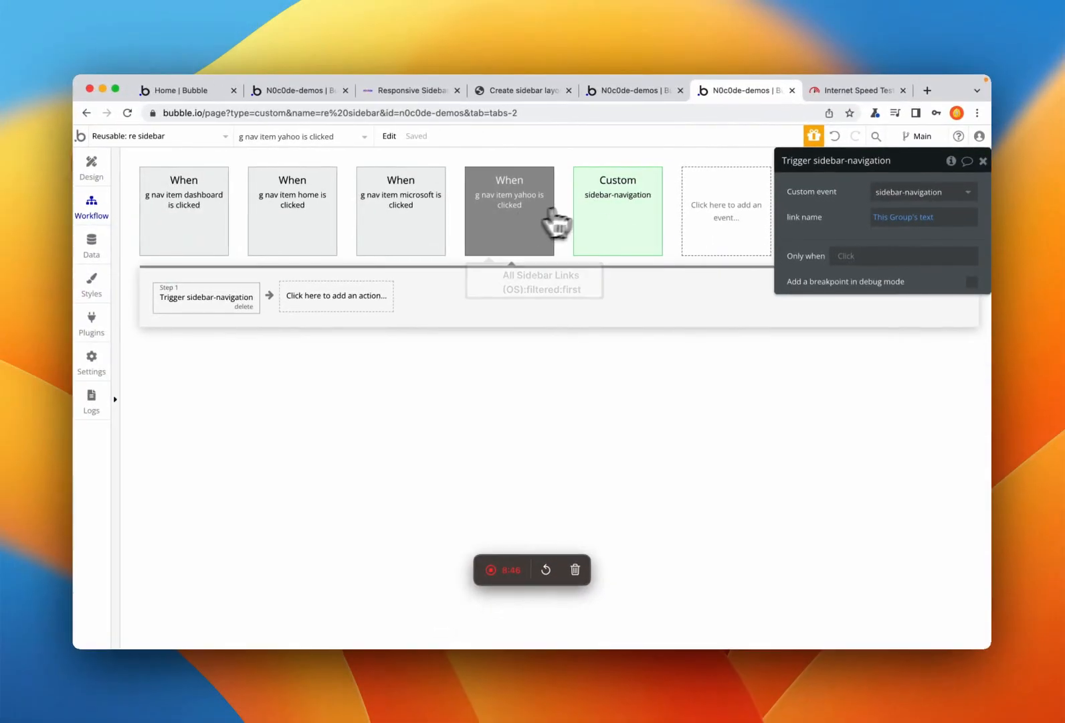
- Examine the sidebar-navigation custom event's link name parameter and compare it with the nav item groups in the re sidebar design
{"action": "left_click", "coordinate": [620, 188]}
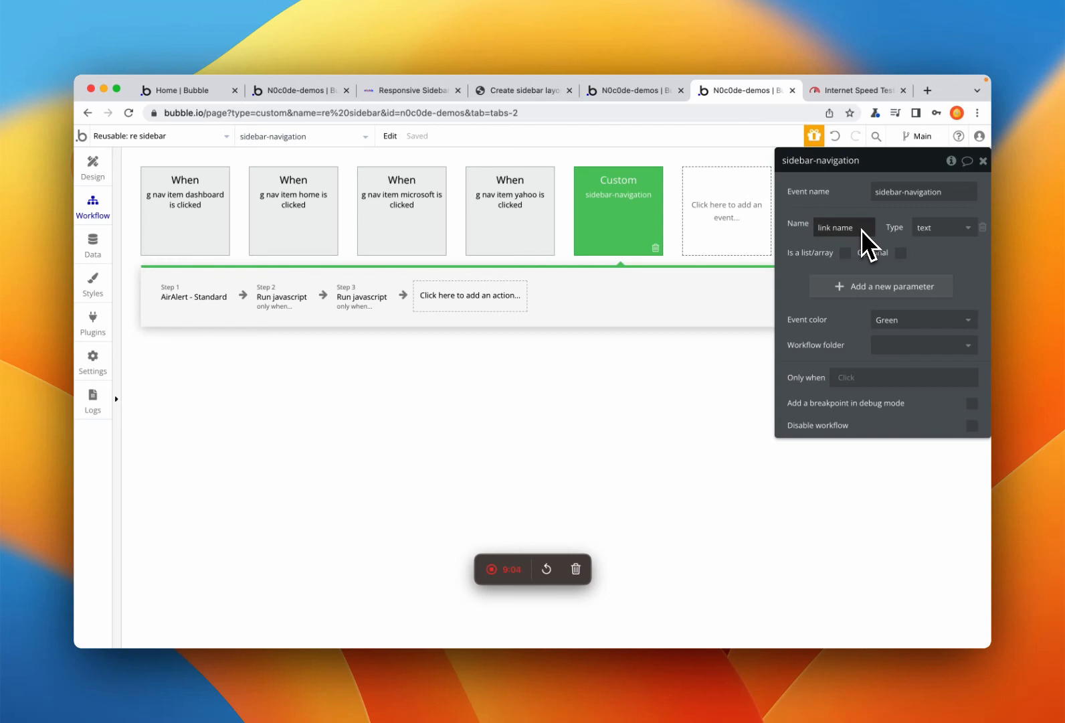
{"action": "left_click", "coordinate": [639, 91]}
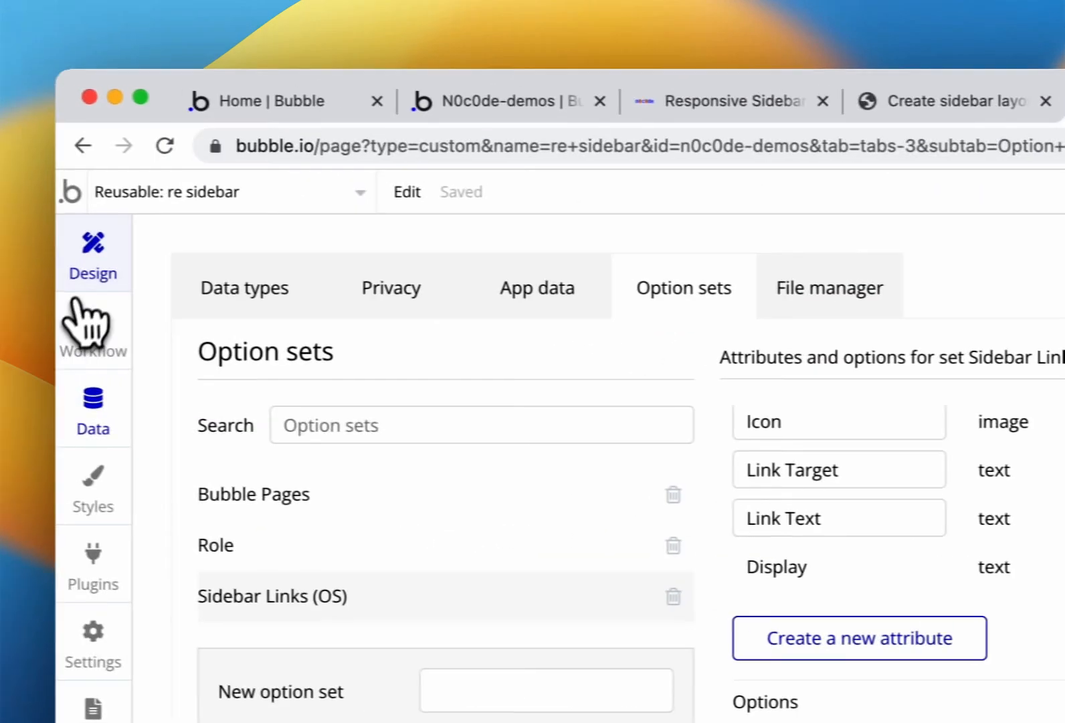
{"action": "left_click", "coordinate": [93, 258]}
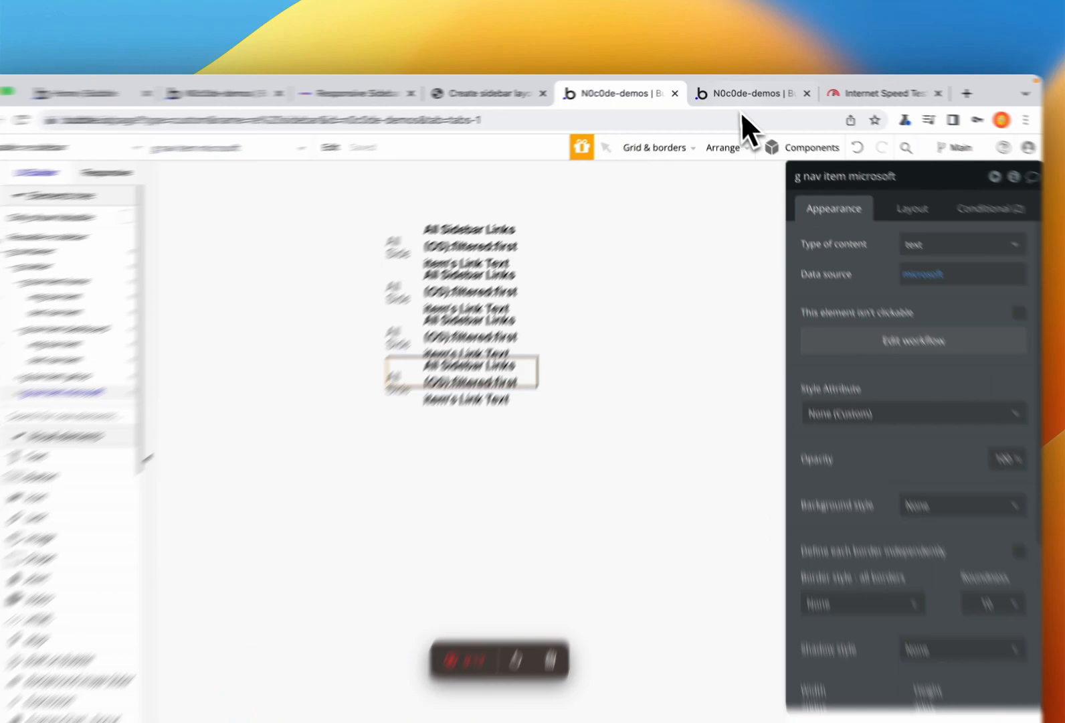
{"action": "left_click", "coordinate": [741, 91]}
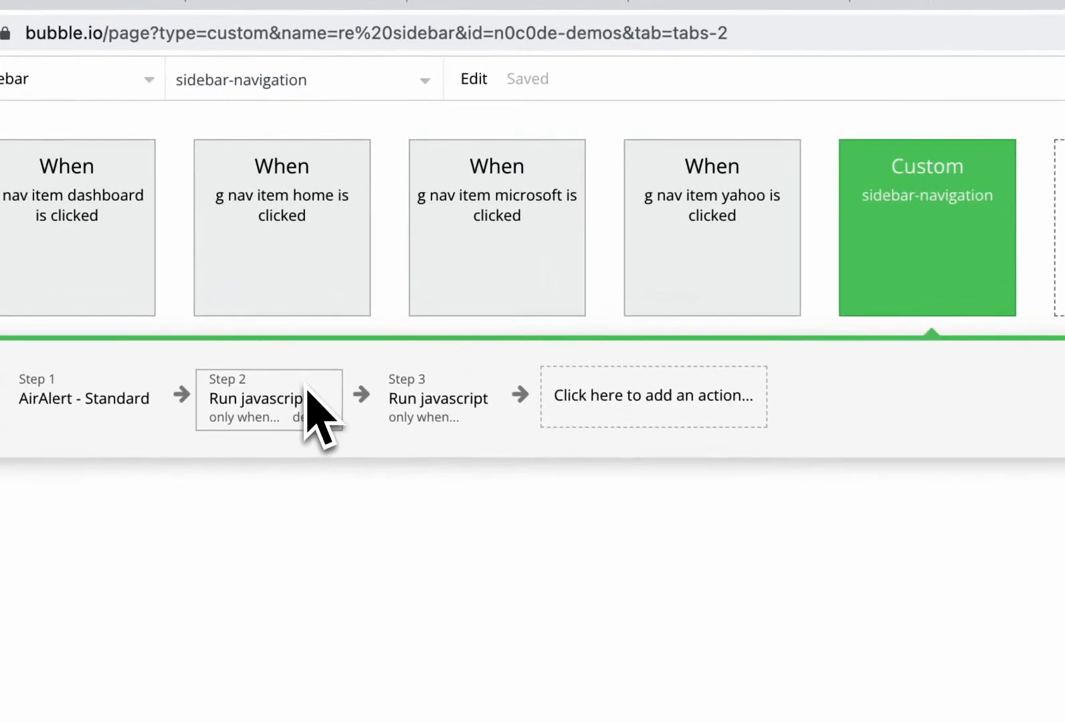
- Examine the scripts and Only when conditions of the two Run javascript actions in the sidebar-navigation event
{"action": "left_click", "coordinate": [306, 299]}
{"action": "scroll", "coordinate": [803, 375], "scroll_direction": "down", "scroll_amount": 5}
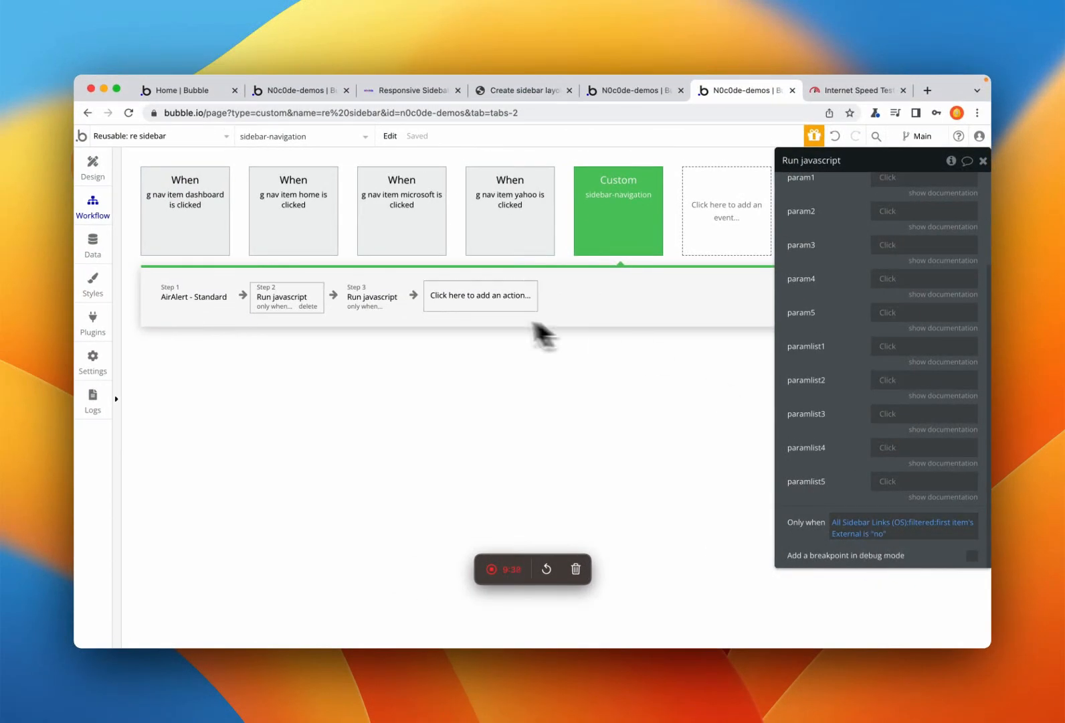
{"action": "left_click", "coordinate": [388, 296]}
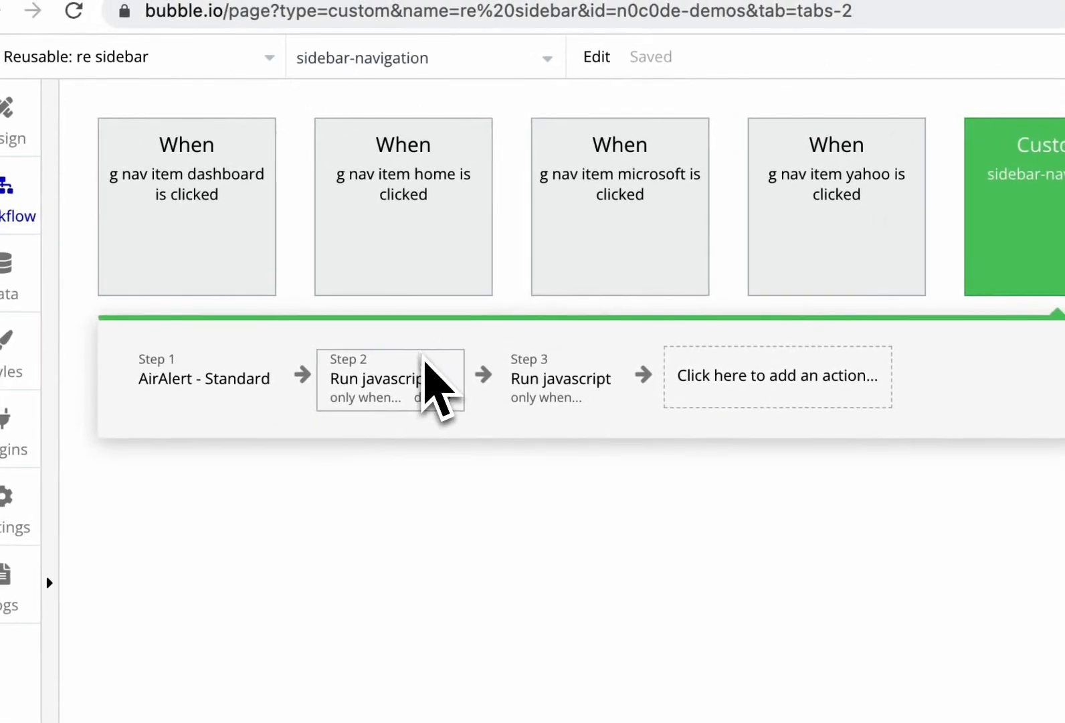
{"action": "scroll", "coordinate": [707, 400], "scroll_direction": "up", "scroll_amount": 4}
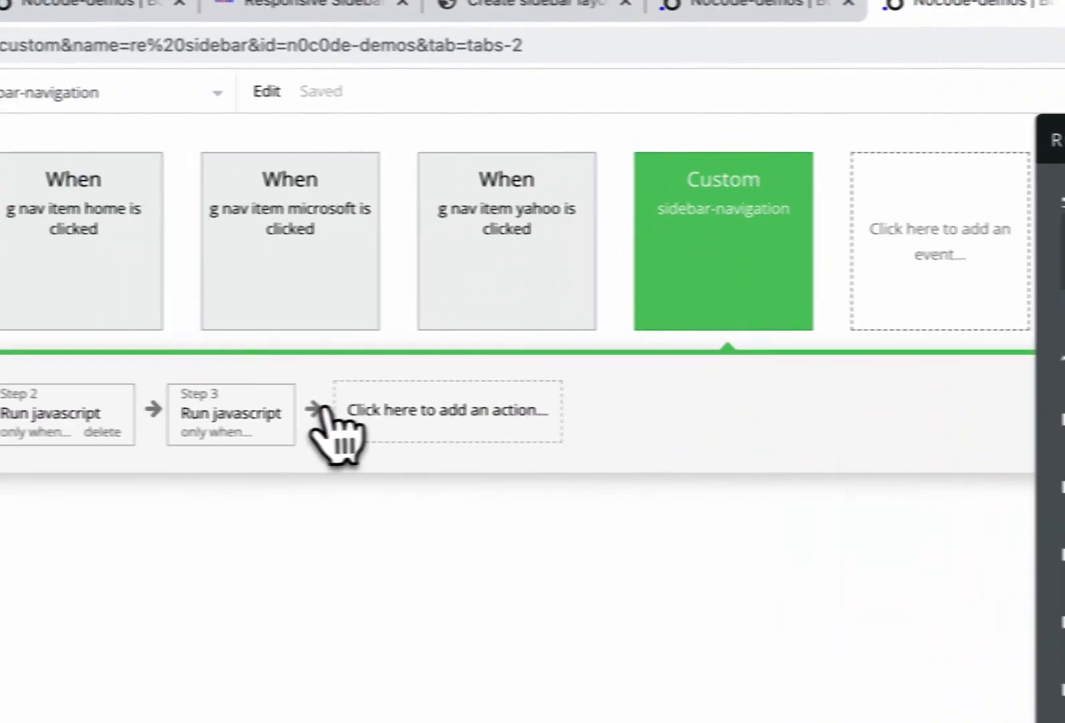
{"action": "left_click", "coordinate": [276, 412]}
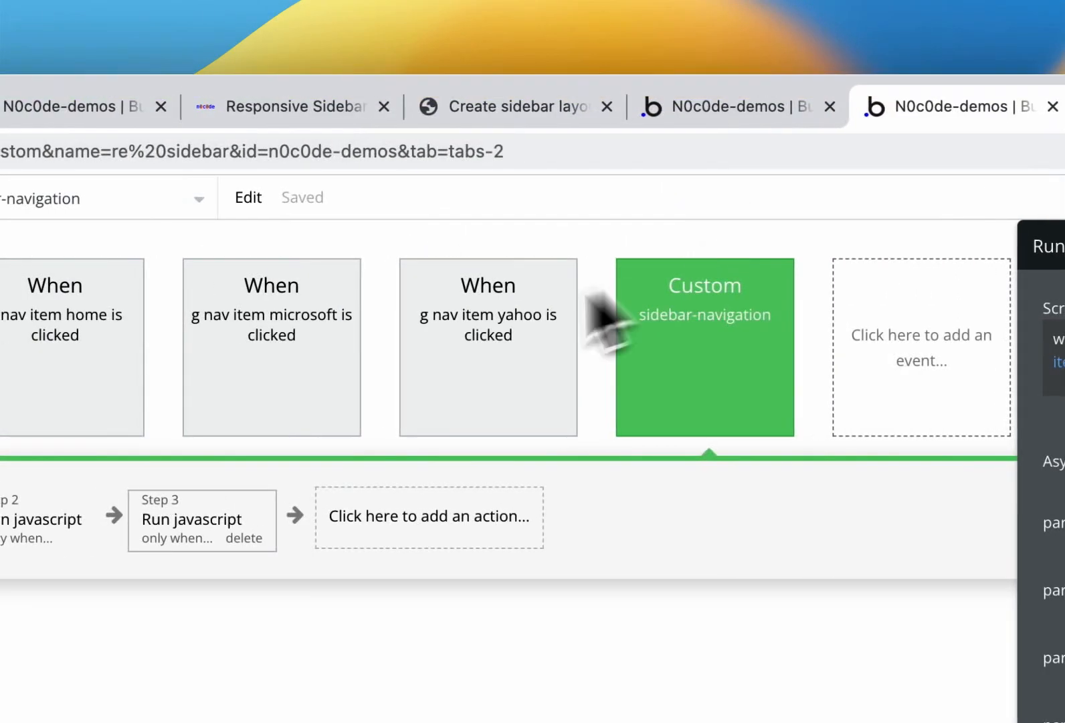
- Test the Dashboard and Microsoft links in the previewed sidebar, returning to the r_sidebar_menu page after each one
{"action": "left_click", "coordinate": [486, 115]}
{"action": "left_click", "coordinate": [675, 120]}
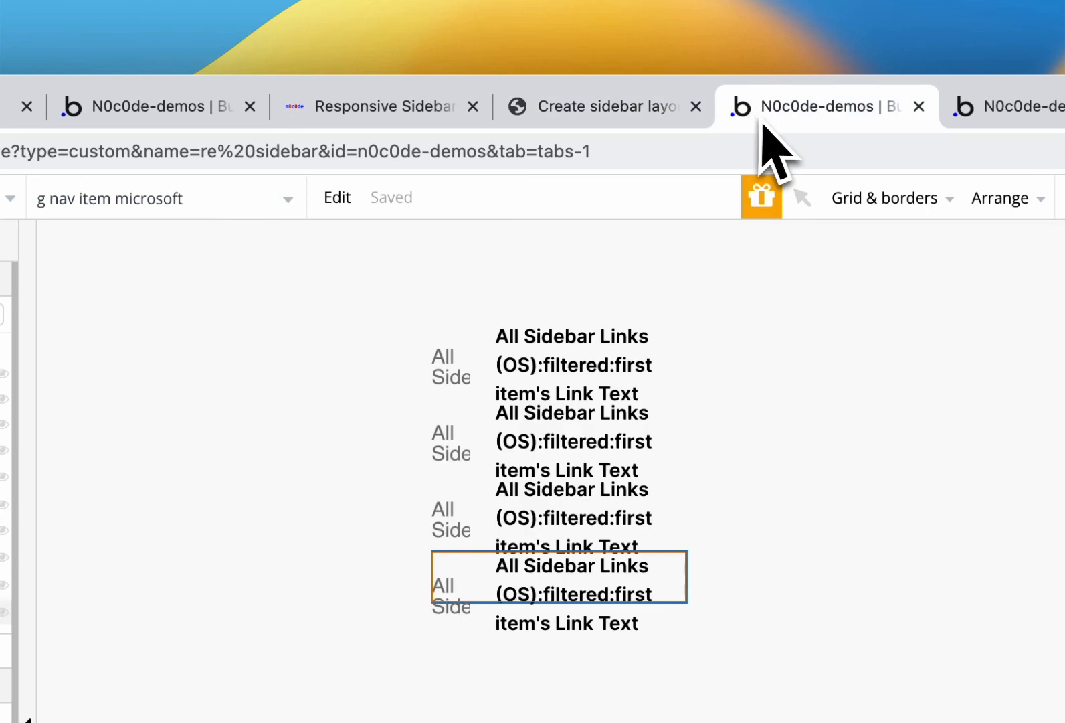
{"action": "left_click", "coordinate": [348, 108]}
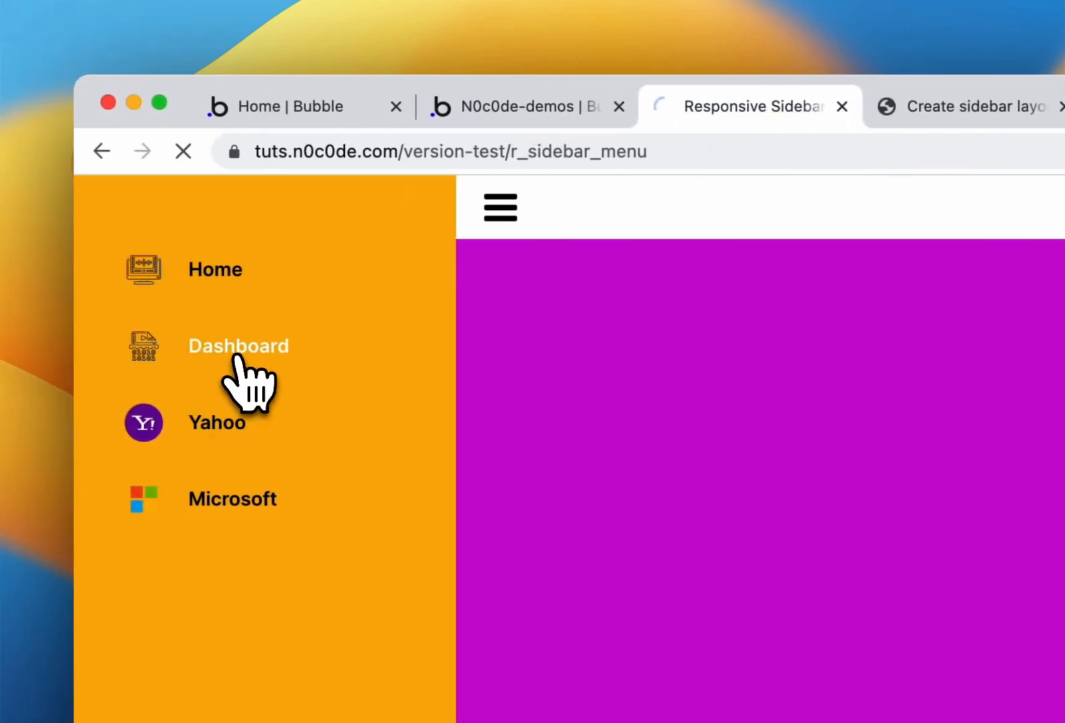
{"action": "left_click", "coordinate": [237, 353]}
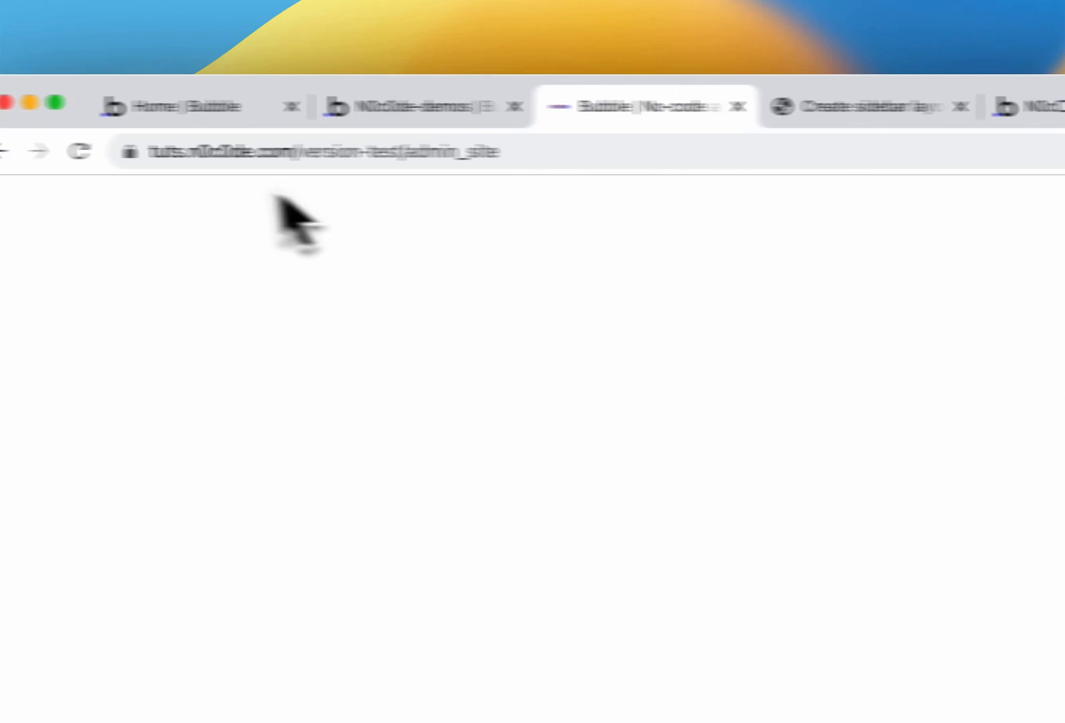
{"action": "left_click", "coordinate": [7, 154]}
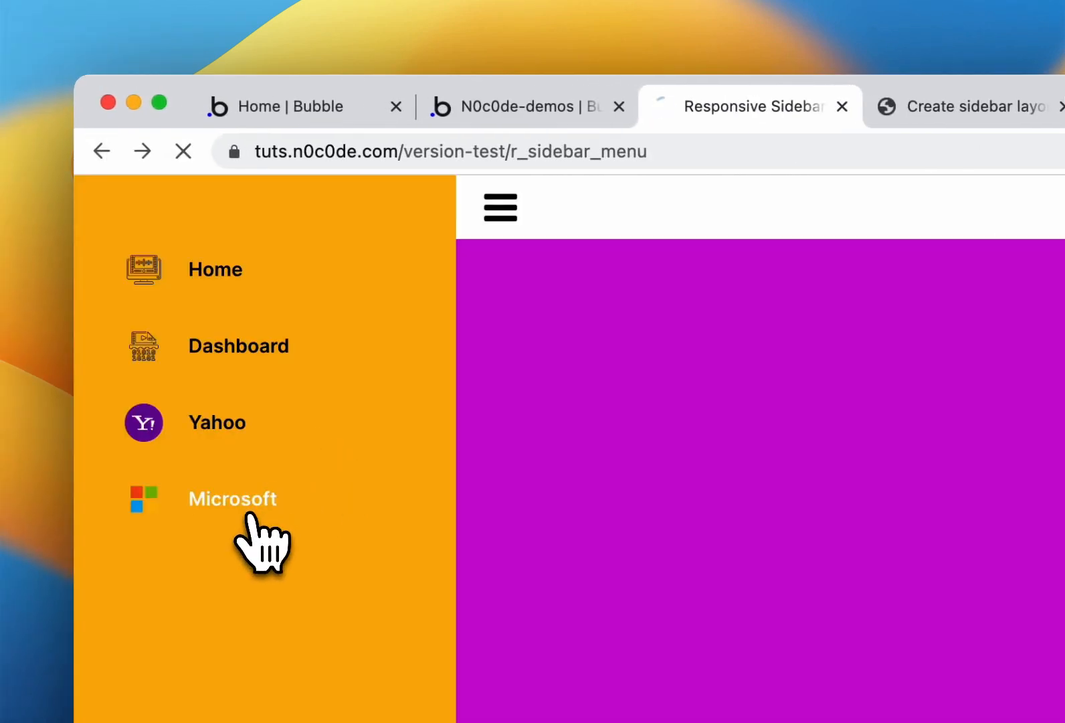
{"action": "left_click", "coordinate": [249, 514]}
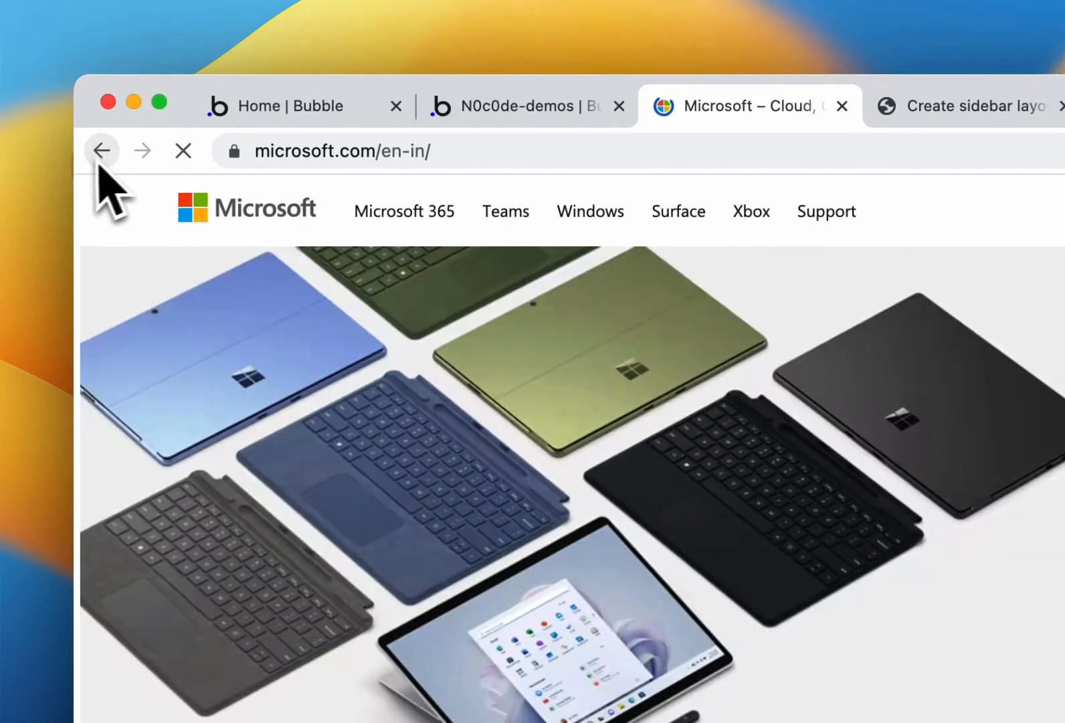
{"action": "left_click", "coordinate": [100, 148]}
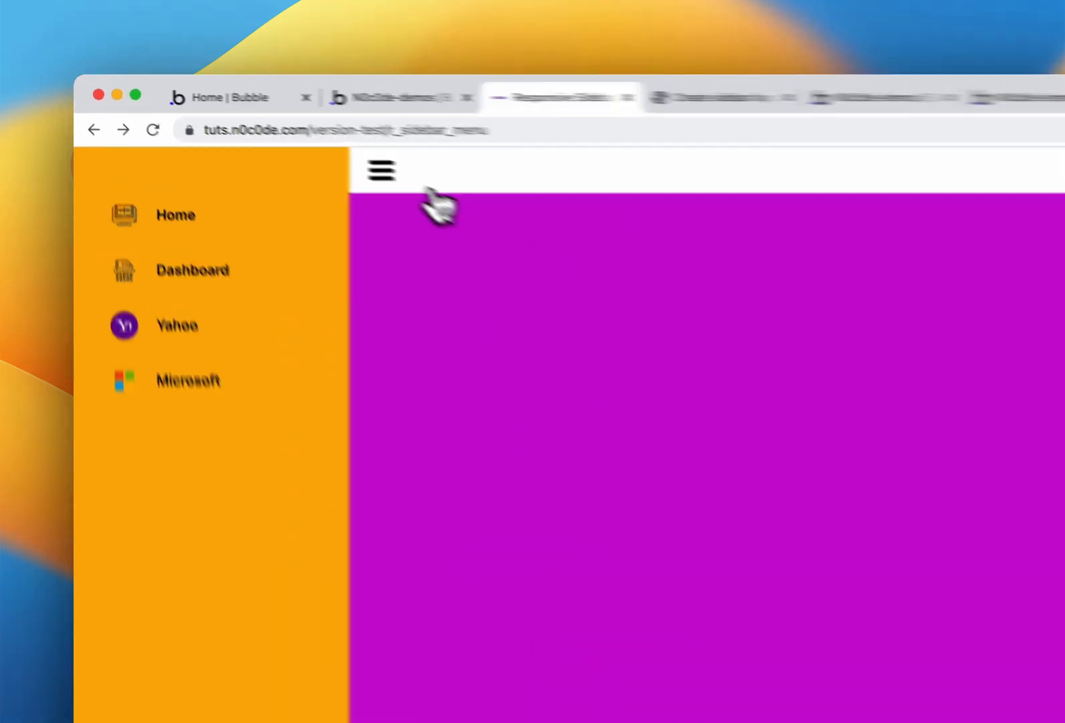
- Collapse and reopen the previewed sidebar, and view the sidebar layout video and the re sidebar design for comparison
{"action": "left_click", "coordinate": [287, 140]}
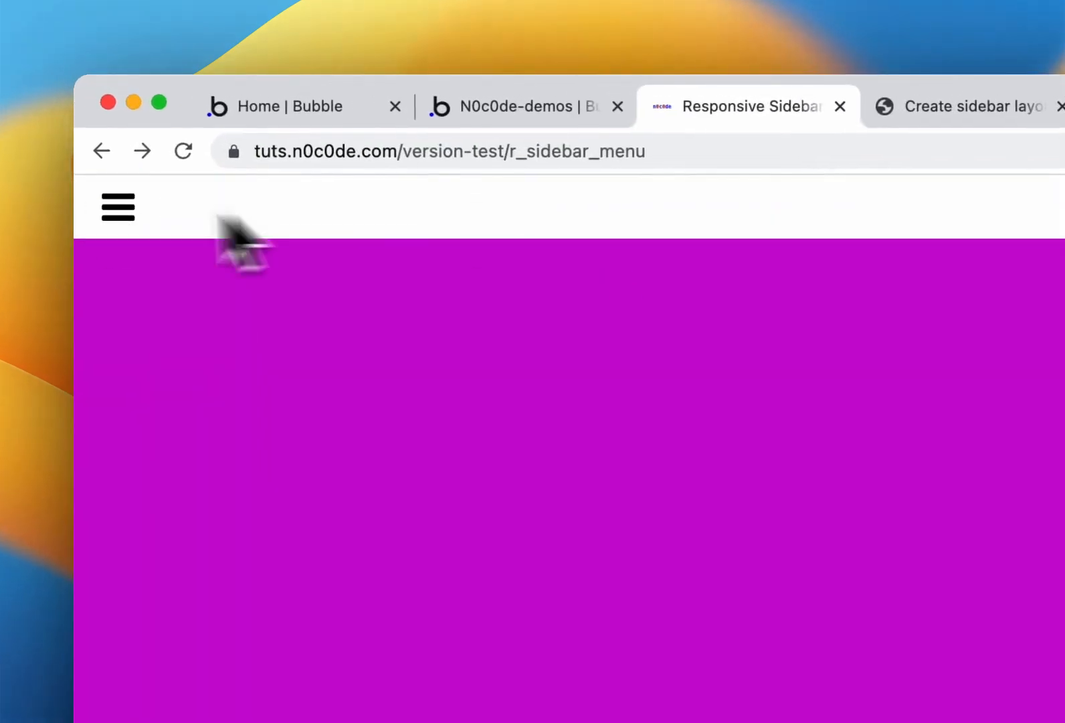
{"action": "left_click", "coordinate": [101, 138]}
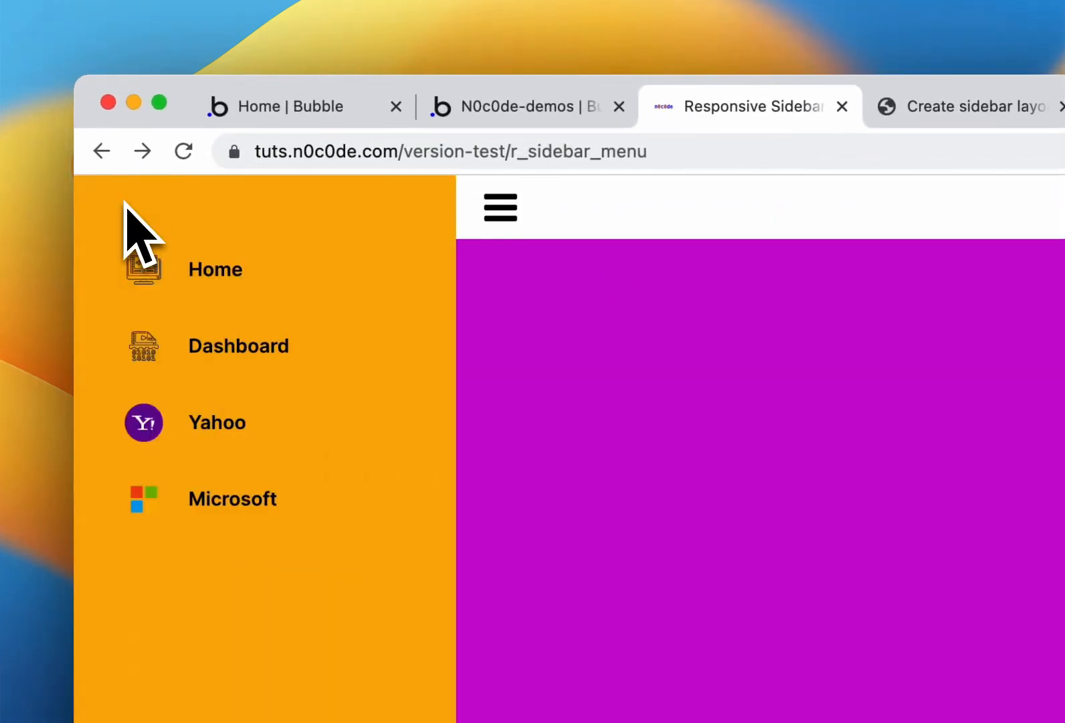
{"action": "left_click", "coordinate": [656, 116]}
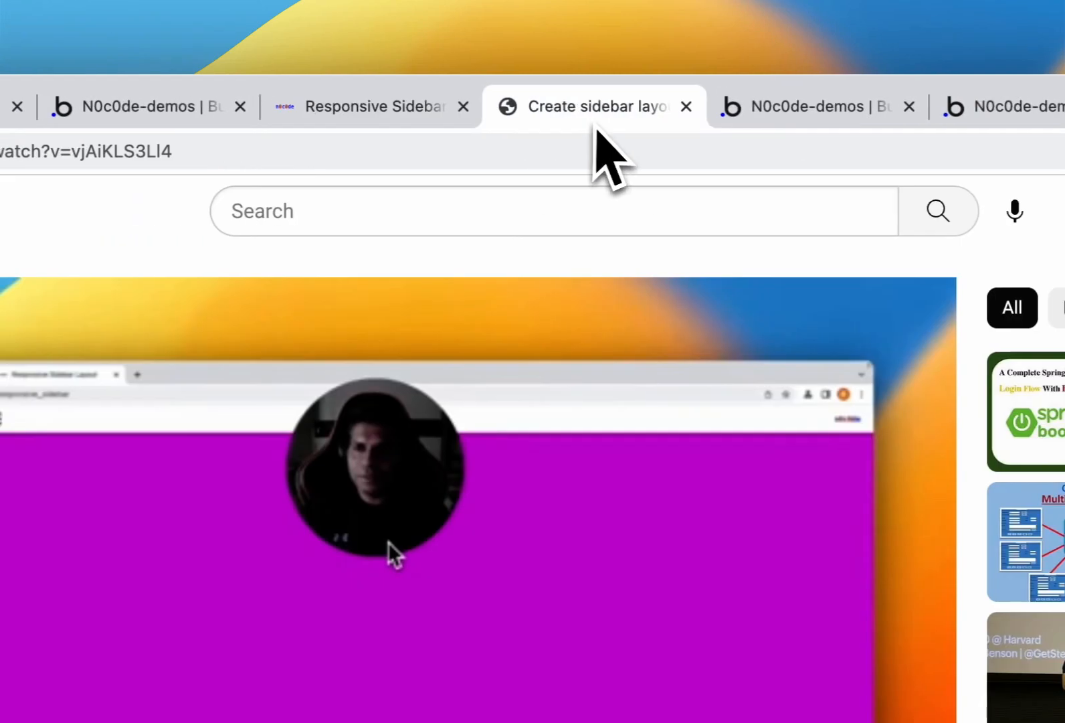
{"action": "left_click", "coordinate": [835, 119]}
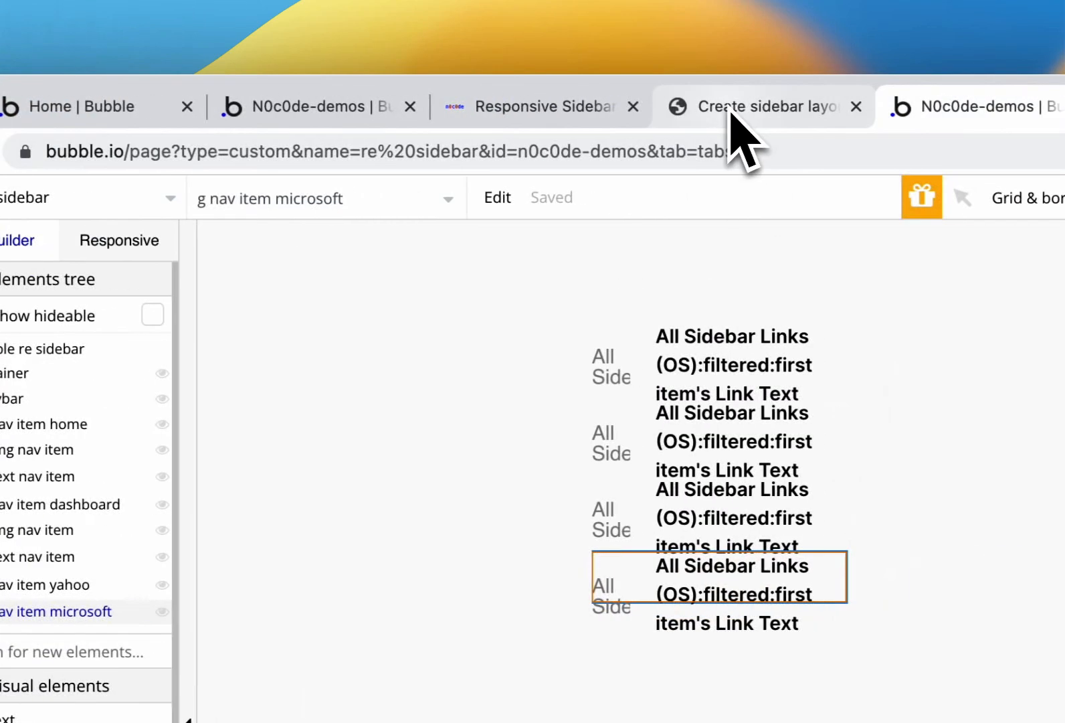
{"action": "left_click", "coordinate": [563, 107]}
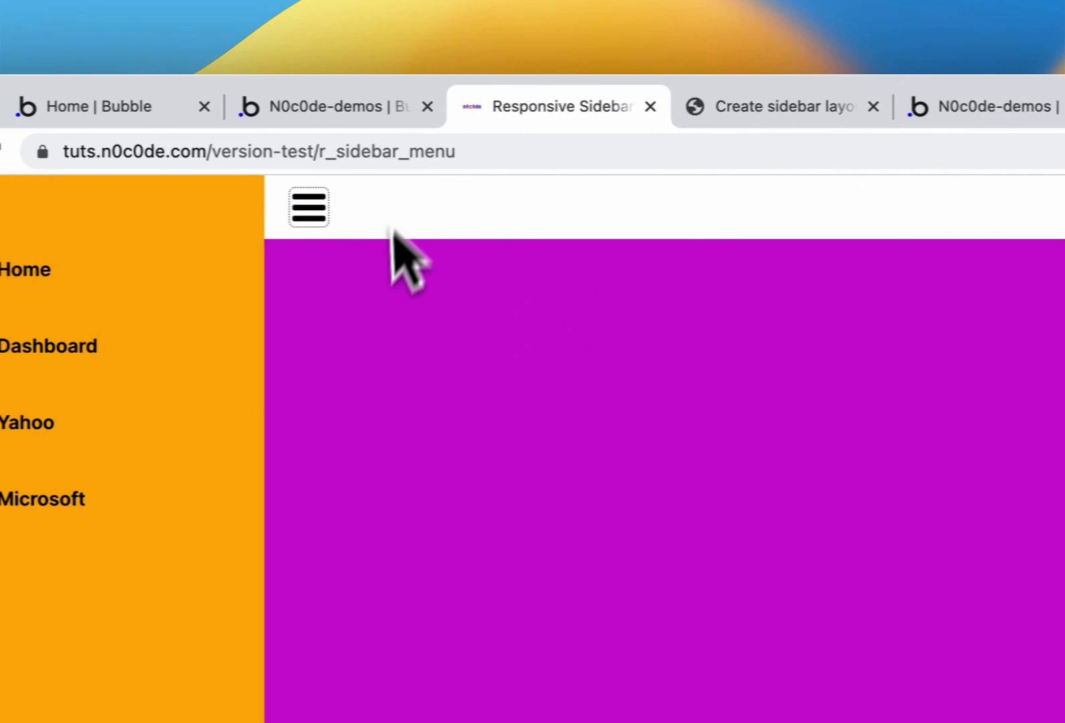
{"action": "left_click", "coordinate": [800, 106]}
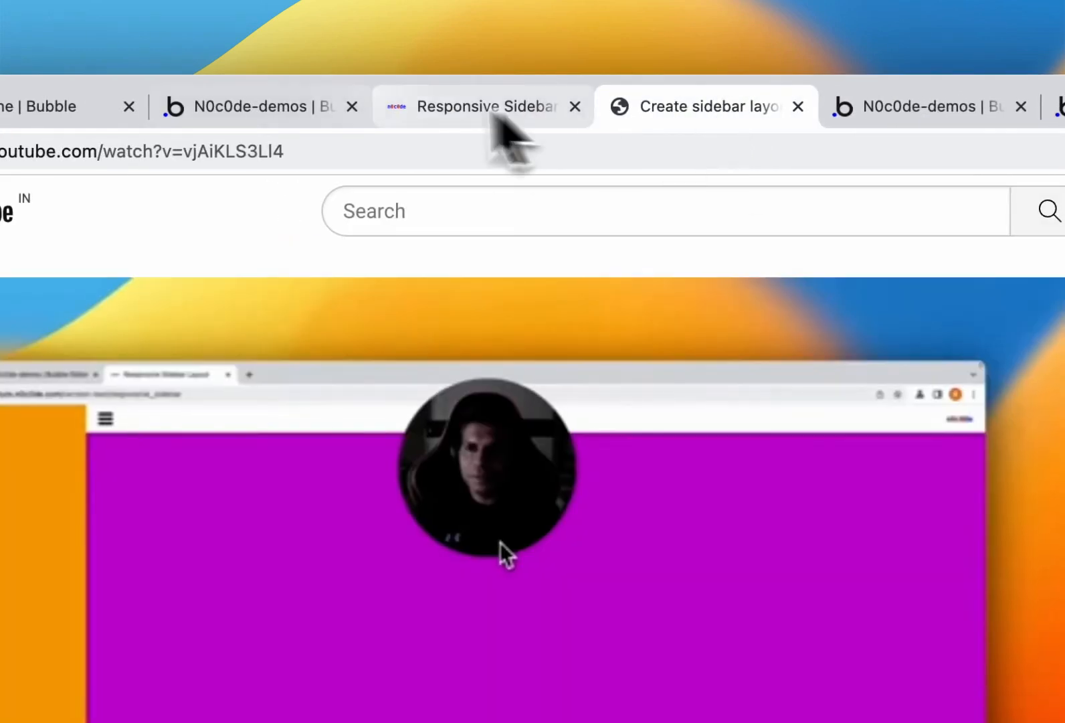
- Clone the r_sidebar_menu page as a new page named checkout
{"action": "left_click", "coordinate": [294, 109]}
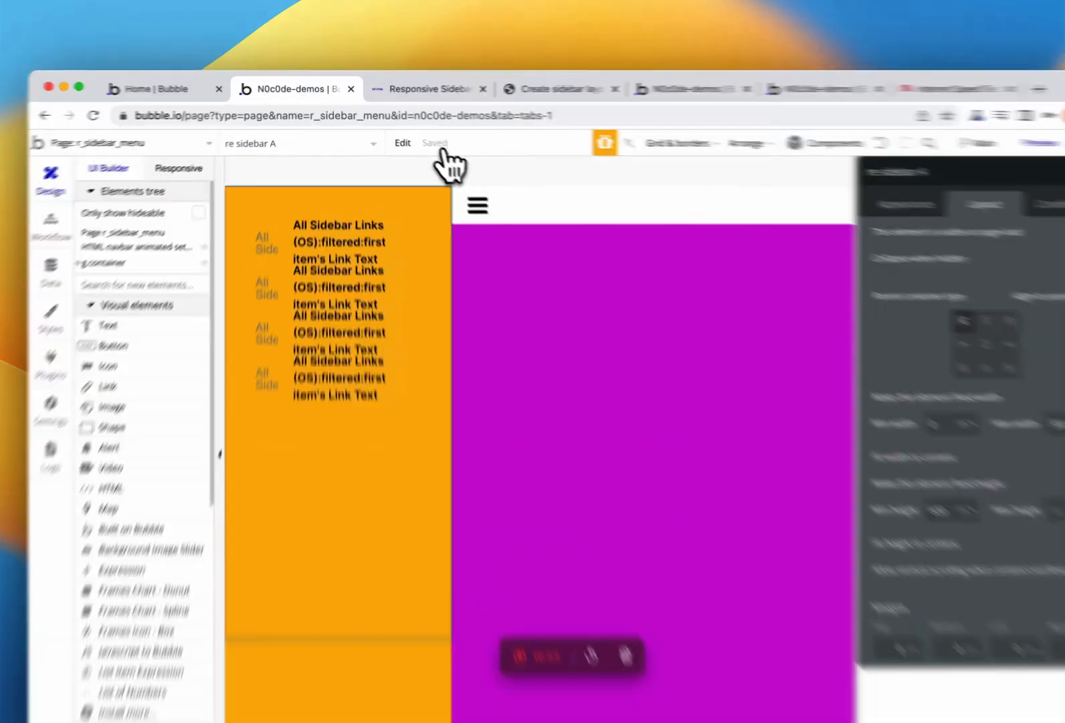
{"action": "left_click", "coordinate": [390, 136]}
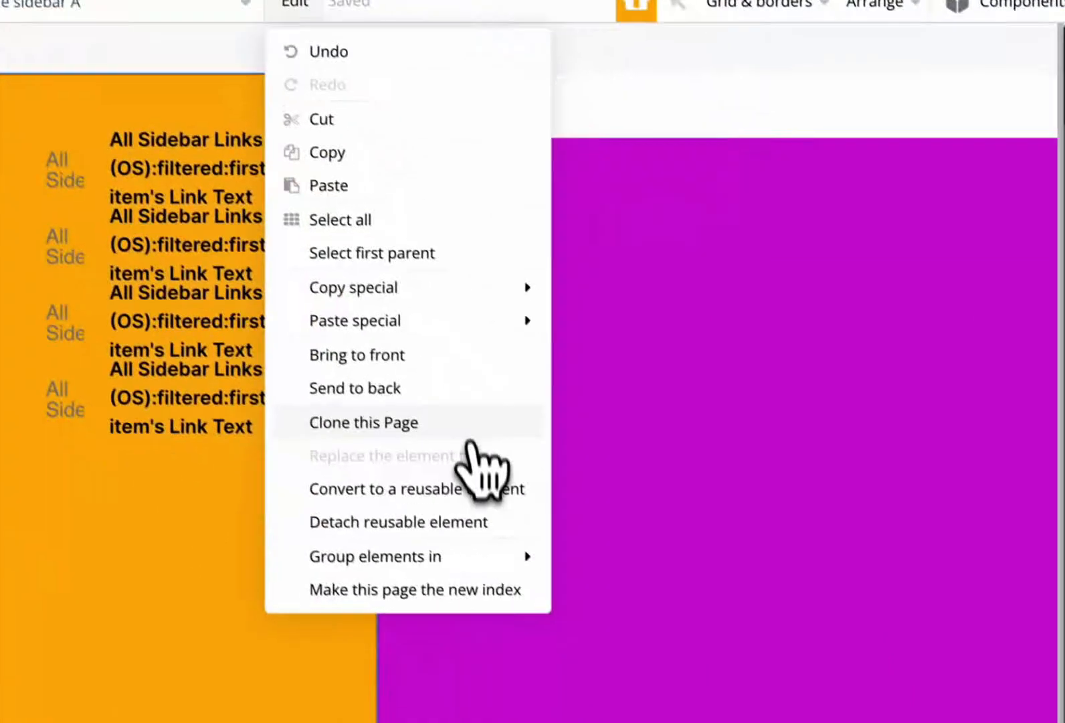
{"action": "left_click", "coordinate": [562, 595]}
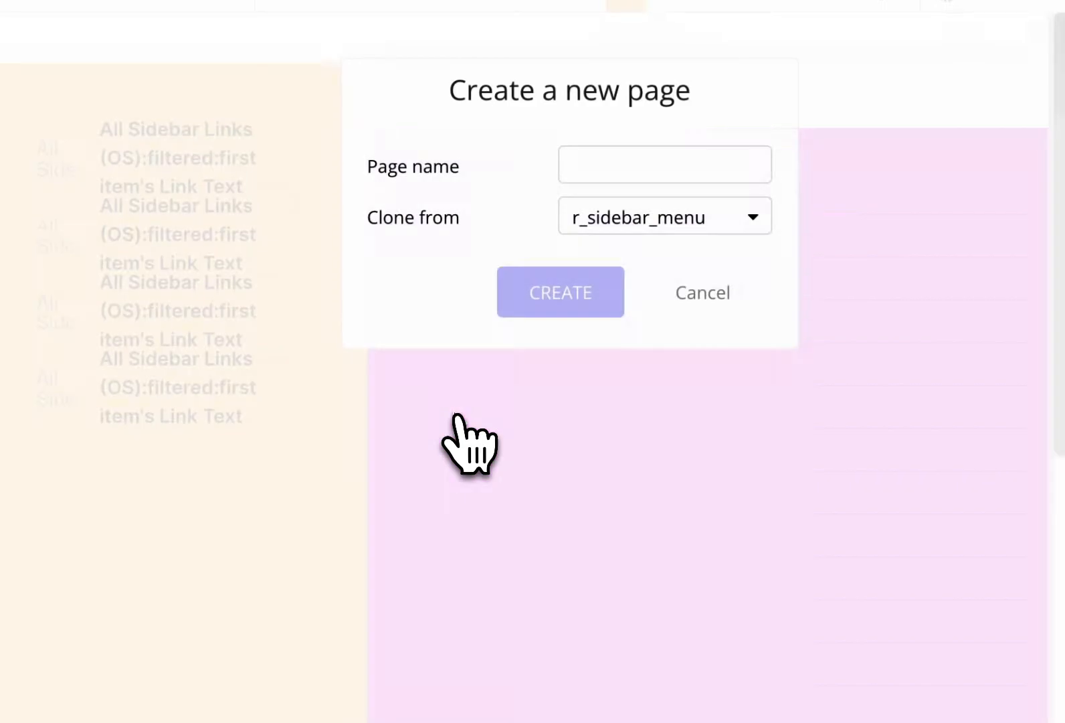
{"action": "left_click", "coordinate": [639, 164]}
{"action": "type", "text": "payou"}
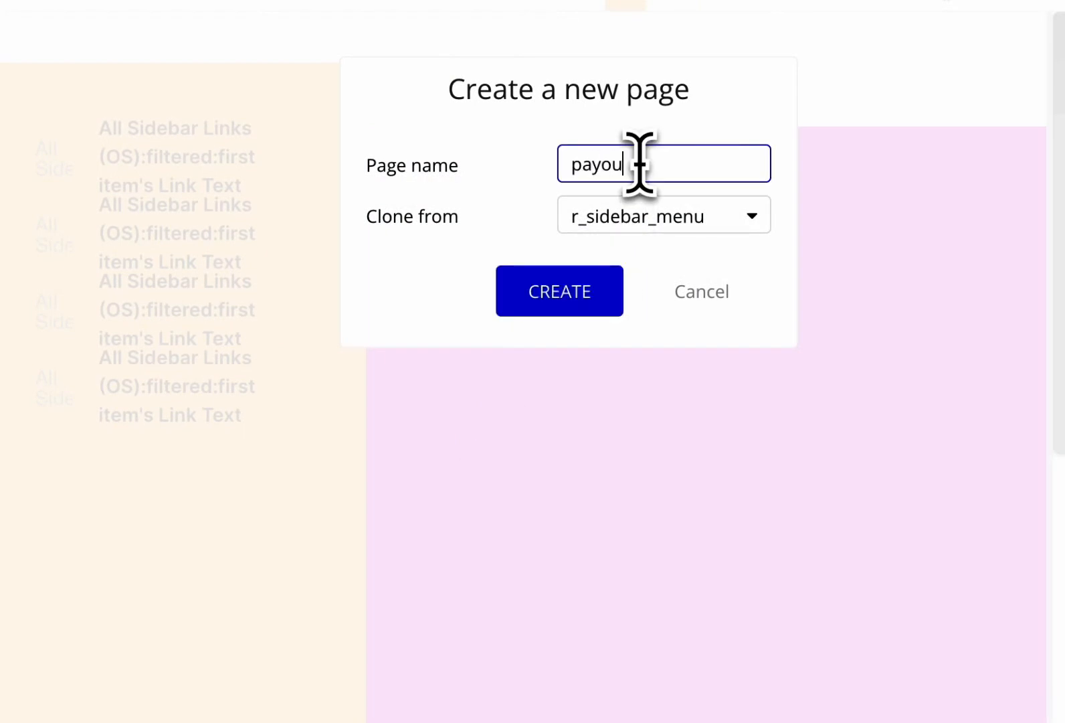
{"action": "type", "text": "t"}
{"action": "key", "text": "super+a"}
{"action": "type", "text": "check"}
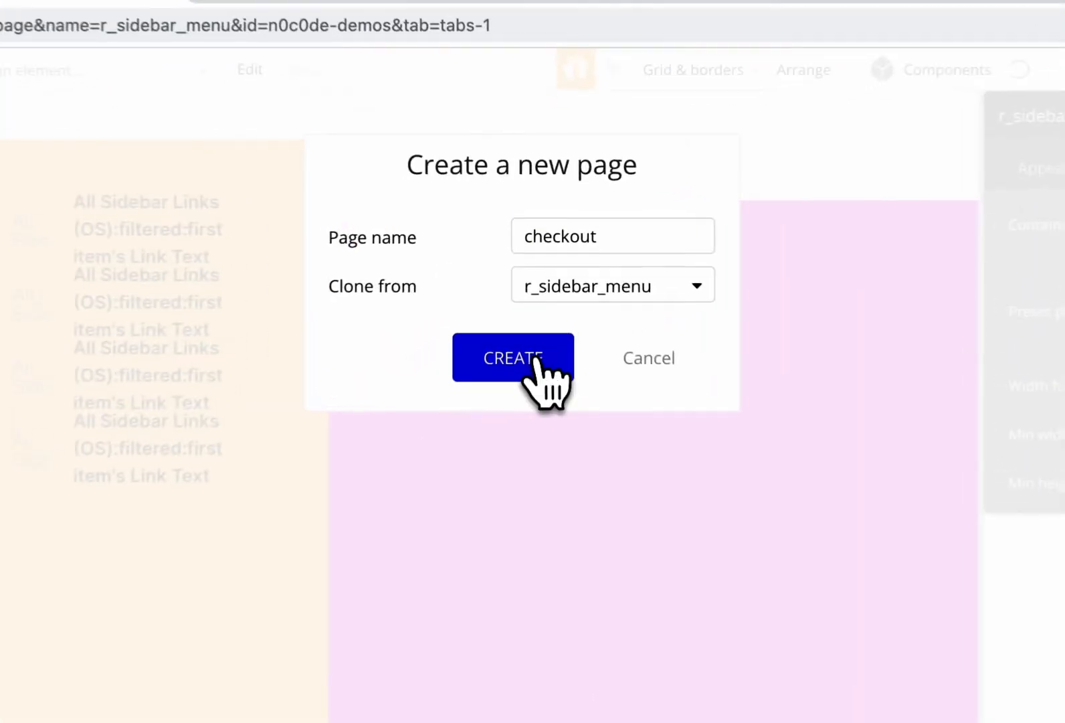
{"action": "left_click", "coordinate": [540, 288]}
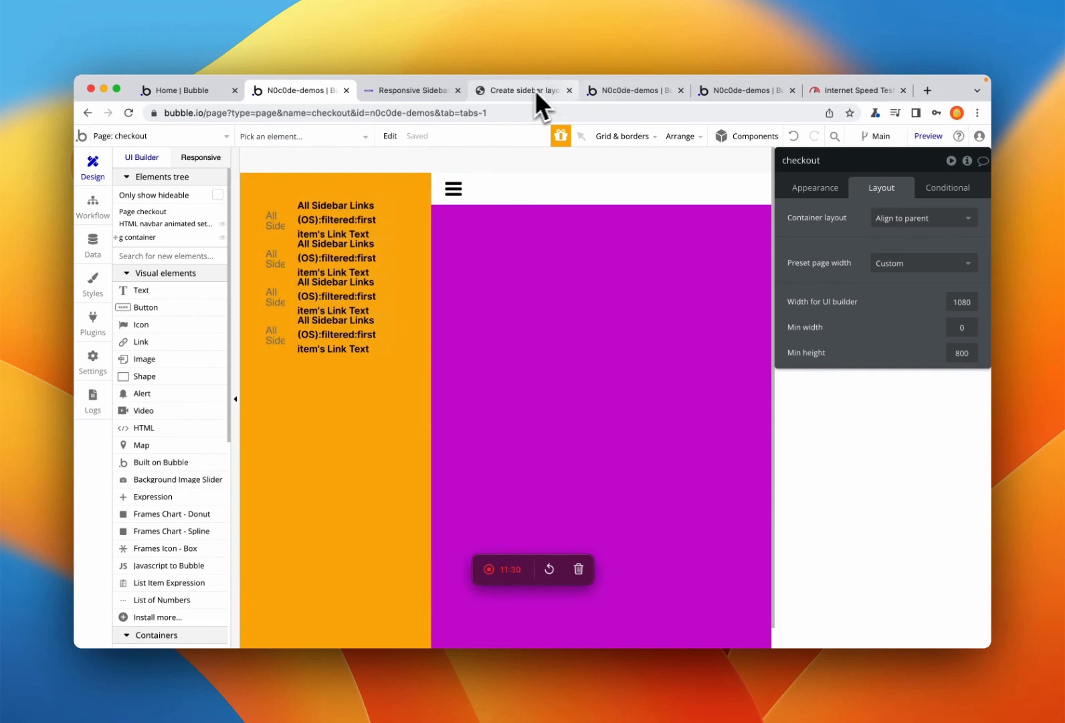
- Add a checkout option to the Sidebar Links (OS) option set from the re sidebar editor
{"action": "left_click", "coordinate": [611, 91]}
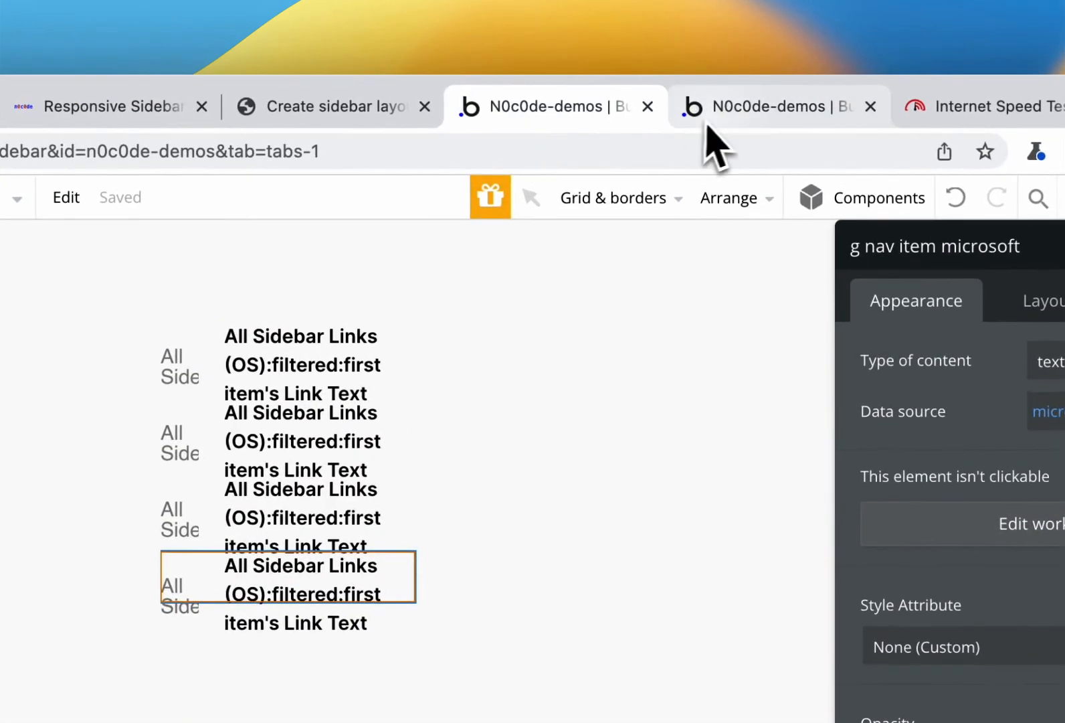
{"action": "left_click", "coordinate": [707, 121]}
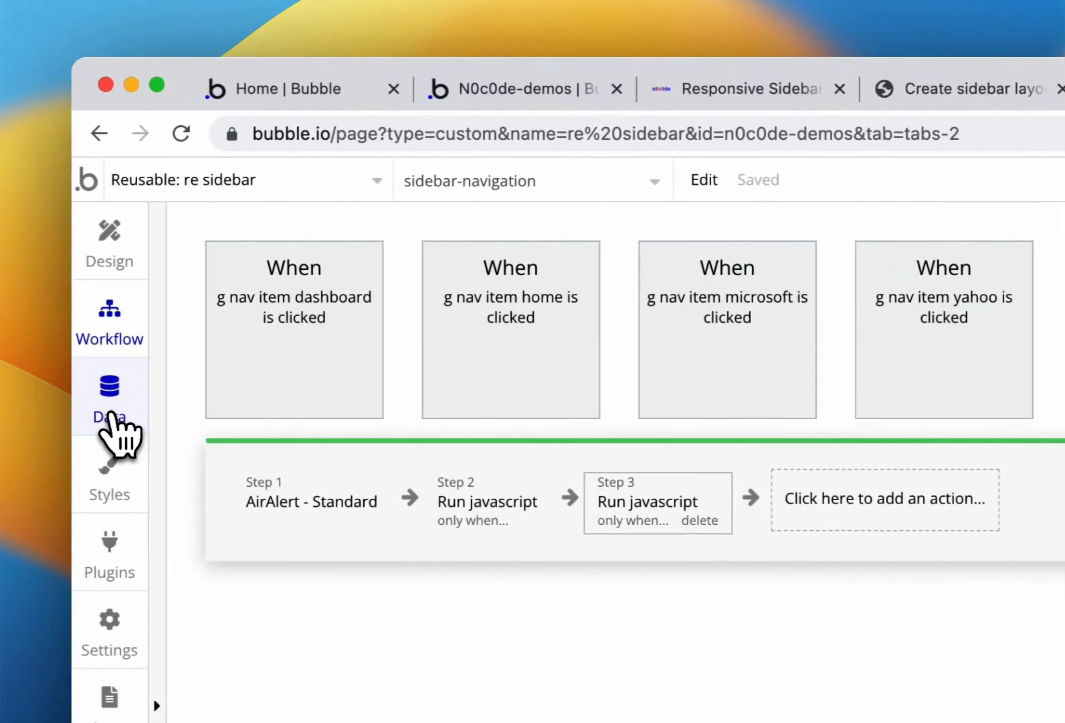
{"action": "left_click", "coordinate": [111, 415]}
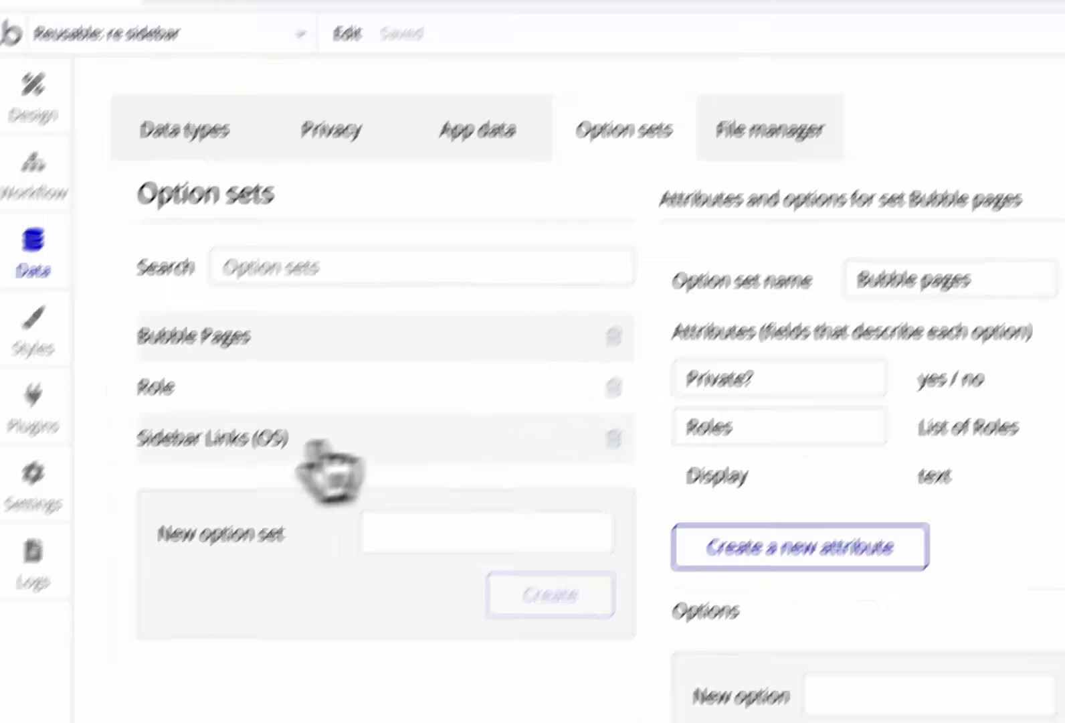
{"action": "left_click", "coordinate": [320, 366]}
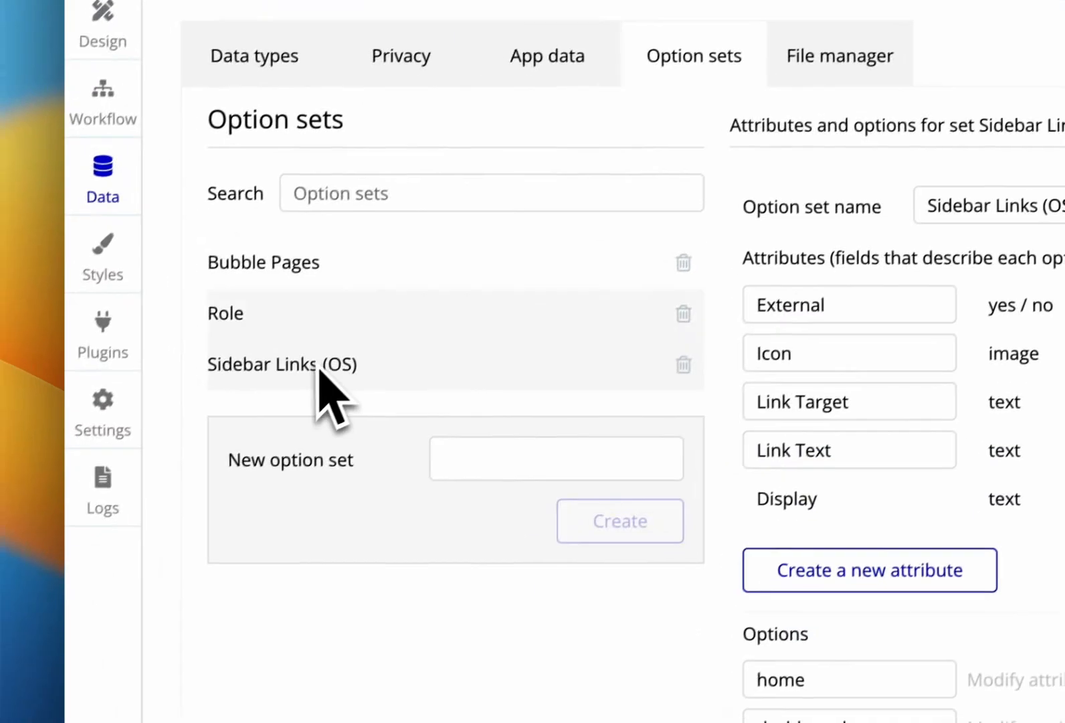
{"action": "left_click", "coordinate": [820, 566]}
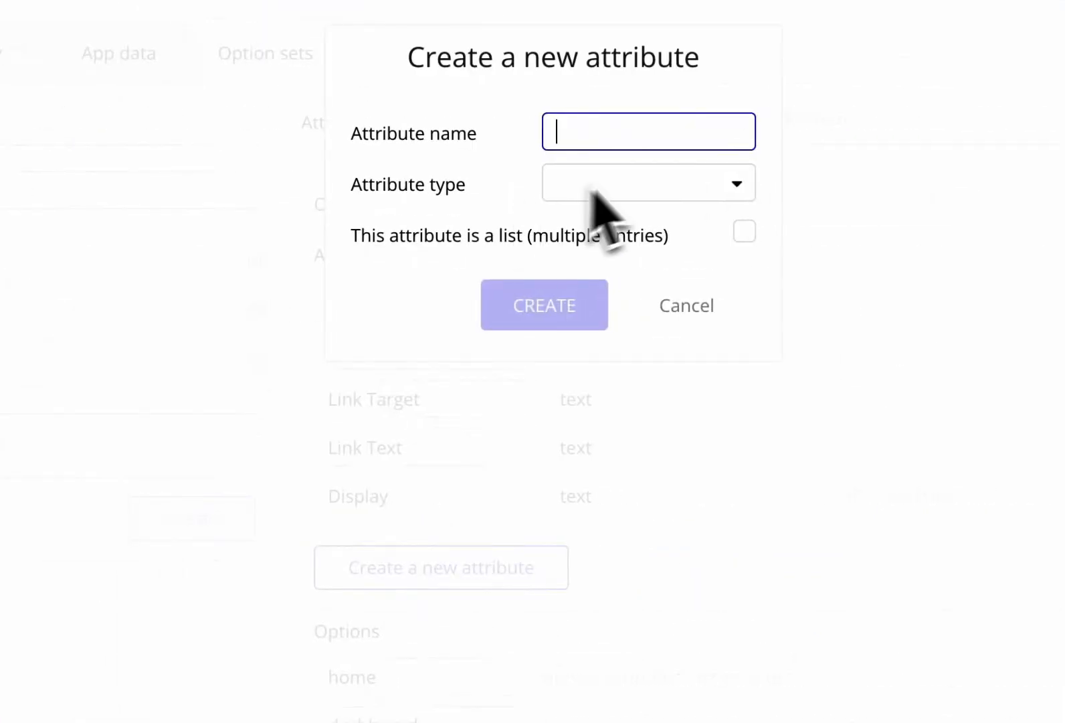
{"action": "left_click", "coordinate": [684, 308]}
{"action": "scroll", "coordinate": [690, 380], "scroll_direction": "down", "scroll_amount": 3}
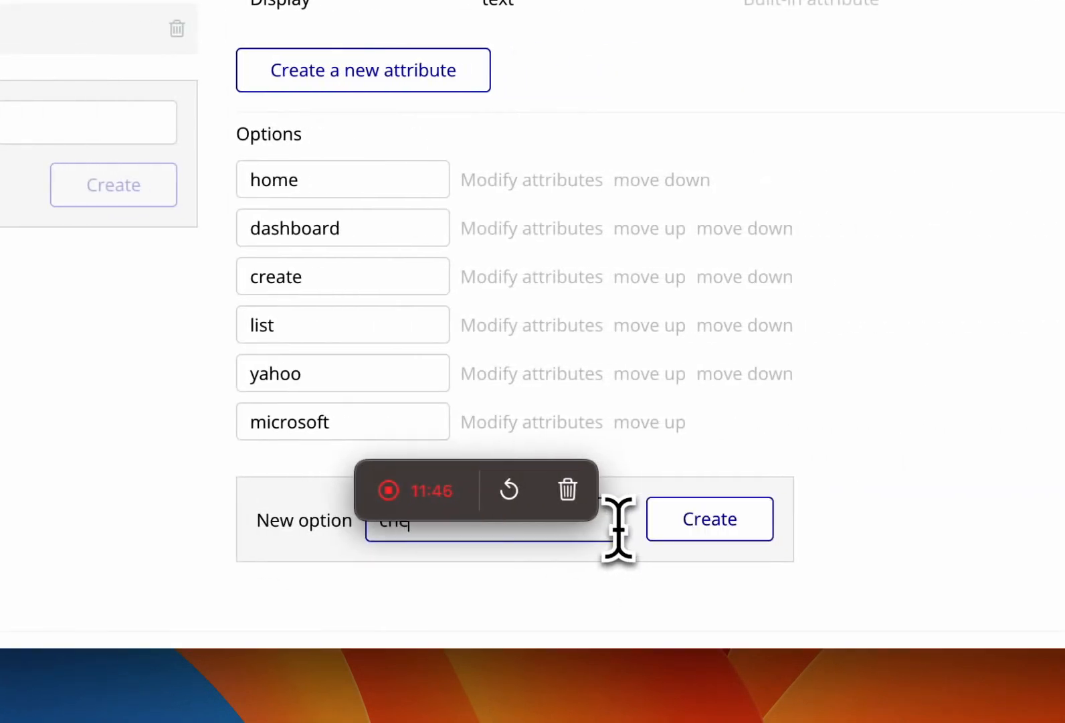
{"action": "left_click", "coordinate": [672, 536]}
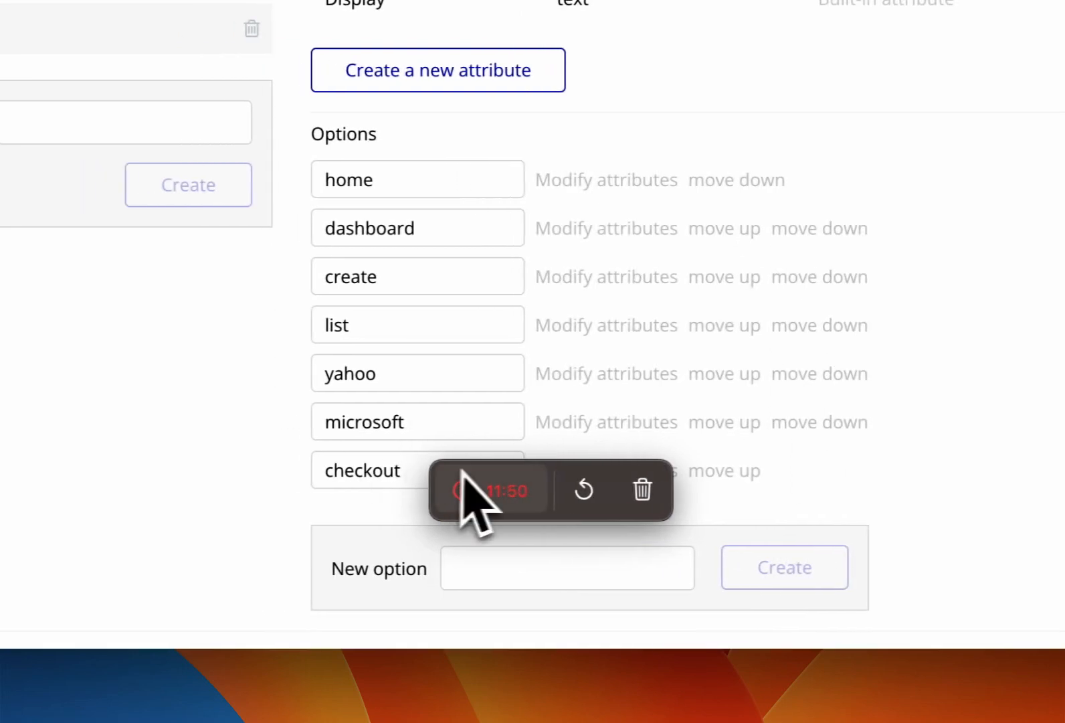
- Set the checkout option's Link Text to Checkout, External to no and Link Target to checkout
{"action": "left_click_drag", "start_coordinate": [365, 468], "coordinate": [679, 506]}
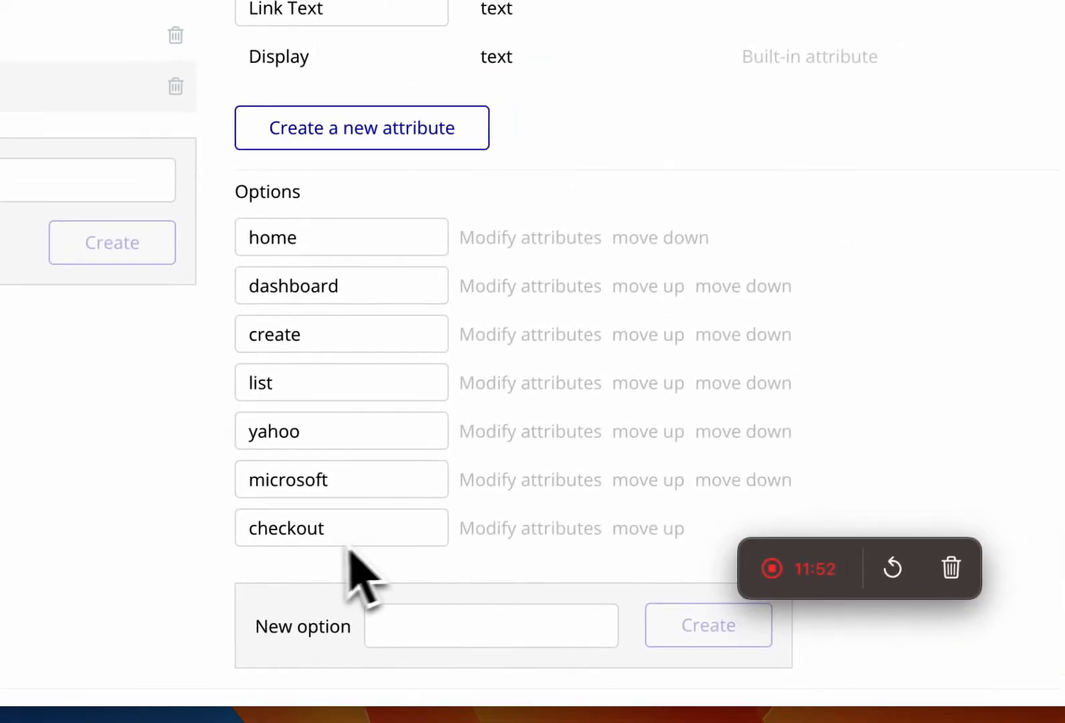
{"action": "left_click", "coordinate": [495, 531]}
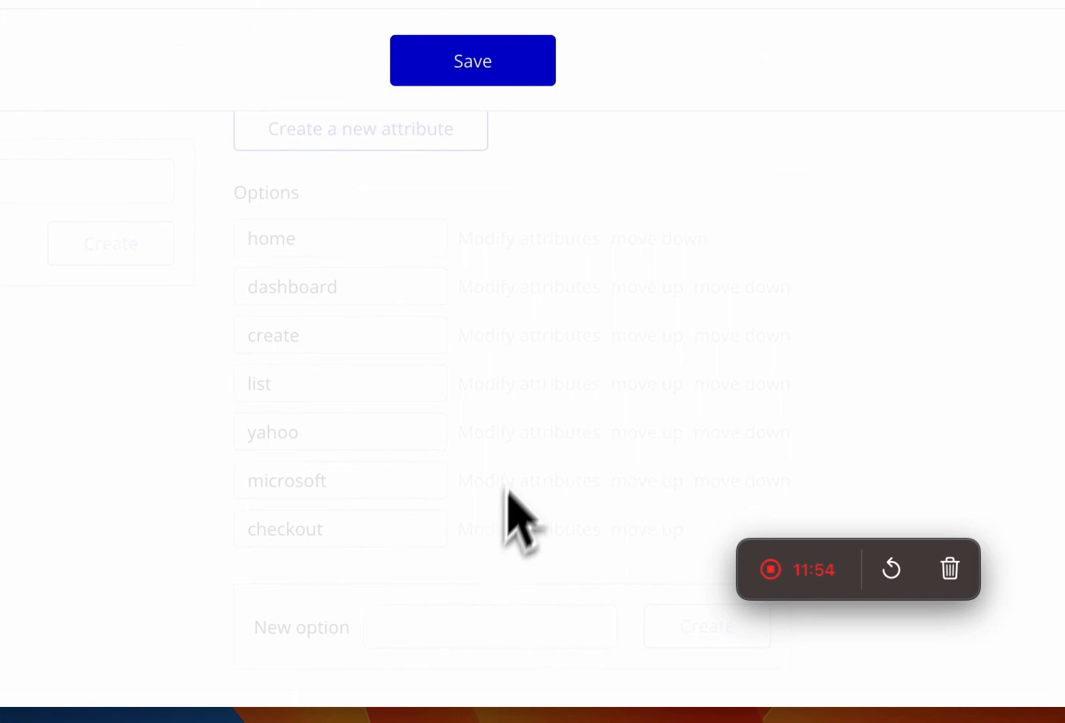
{"action": "left_click", "coordinate": [328, 357]}
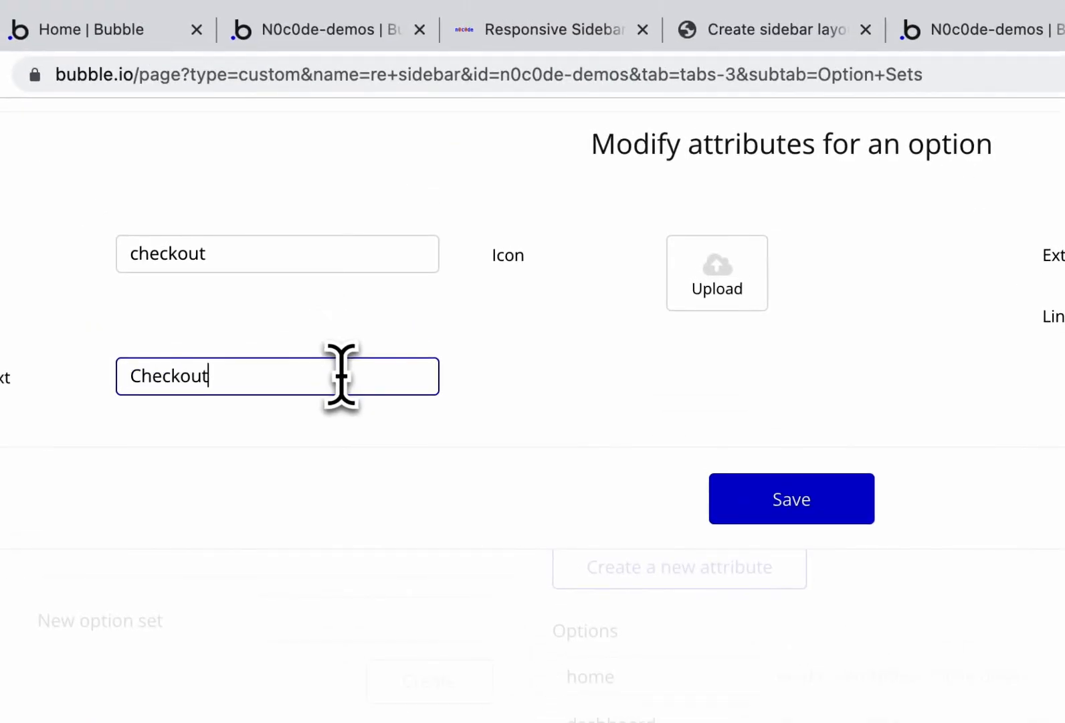
{"action": "left_click", "coordinate": [789, 338]}
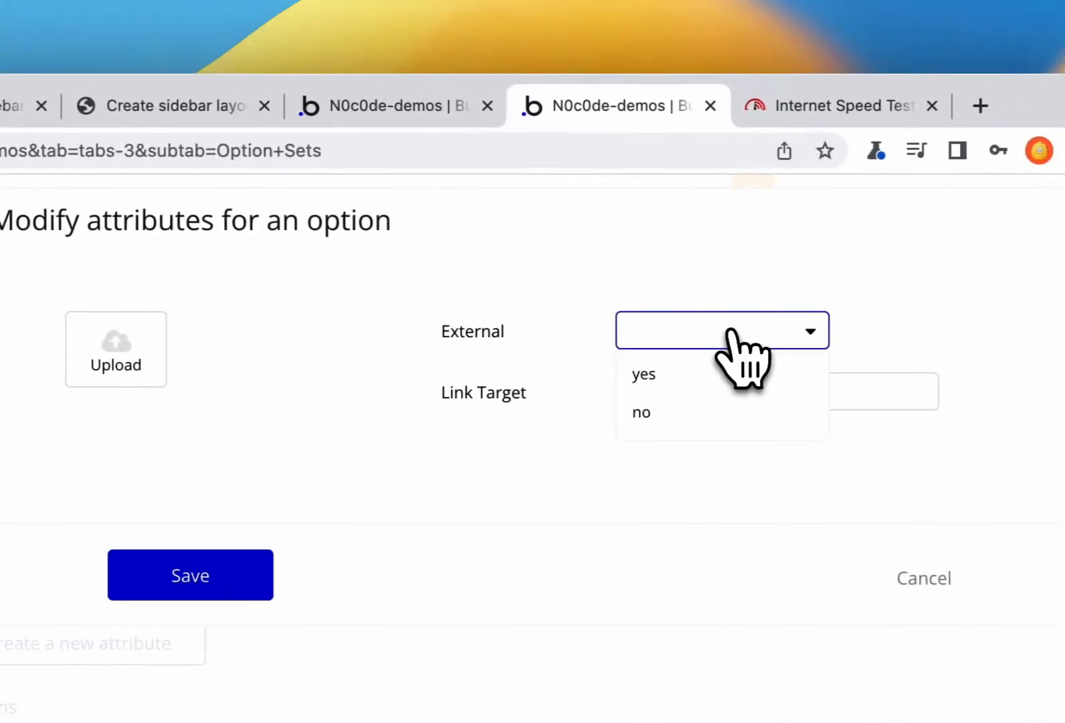
{"action": "left_click", "coordinate": [707, 408]}
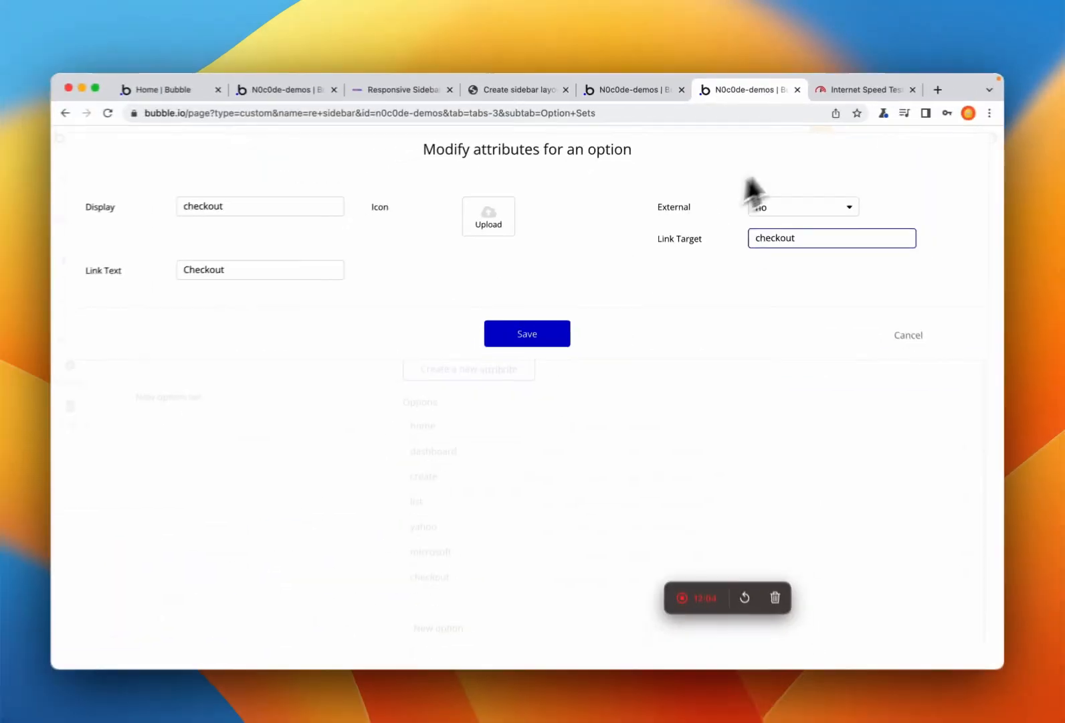
- Search the web for "dollar svg icon" and download the Dollar Sign SVG vector from SVG Repo
{"action": "key", "text": "cmd+t"}
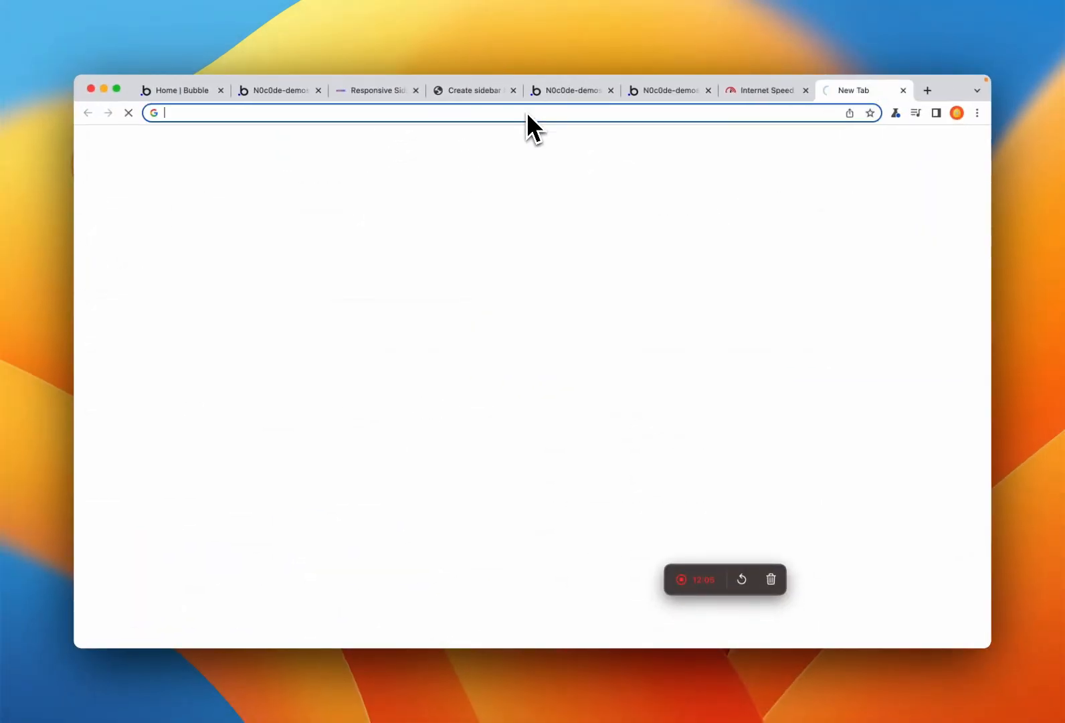
{"action": "type", "text": "dollar svg"}
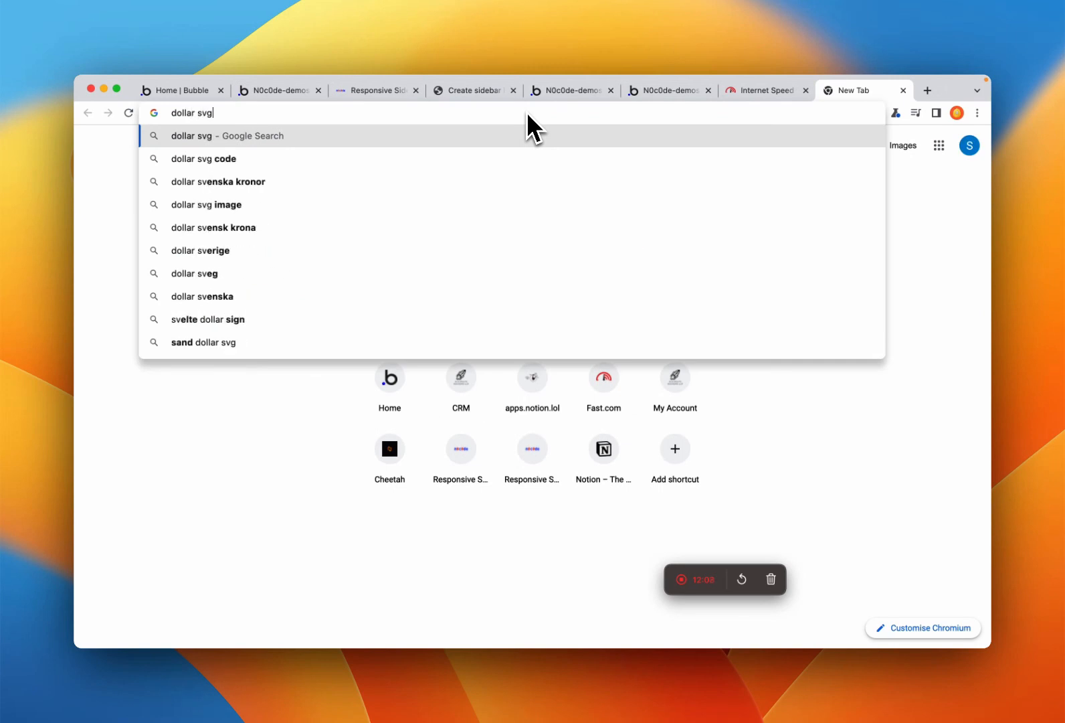
{"action": "type", "text": " icon"}
{"action": "key", "text": "Return"}
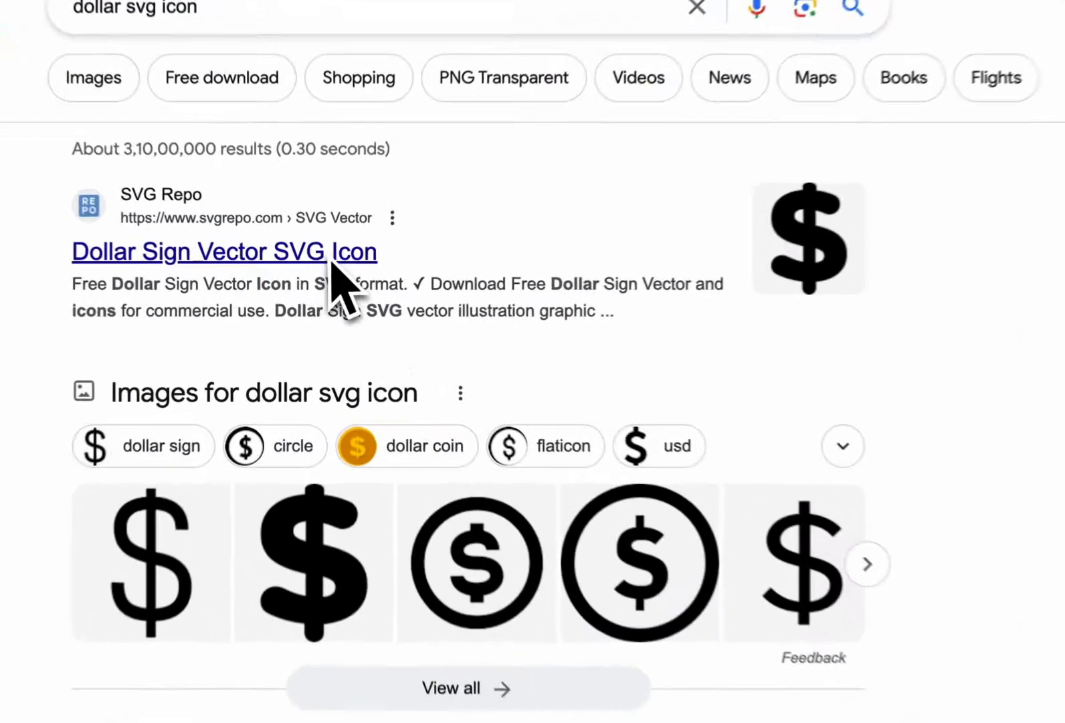
{"action": "left_click", "coordinate": [331, 287]}
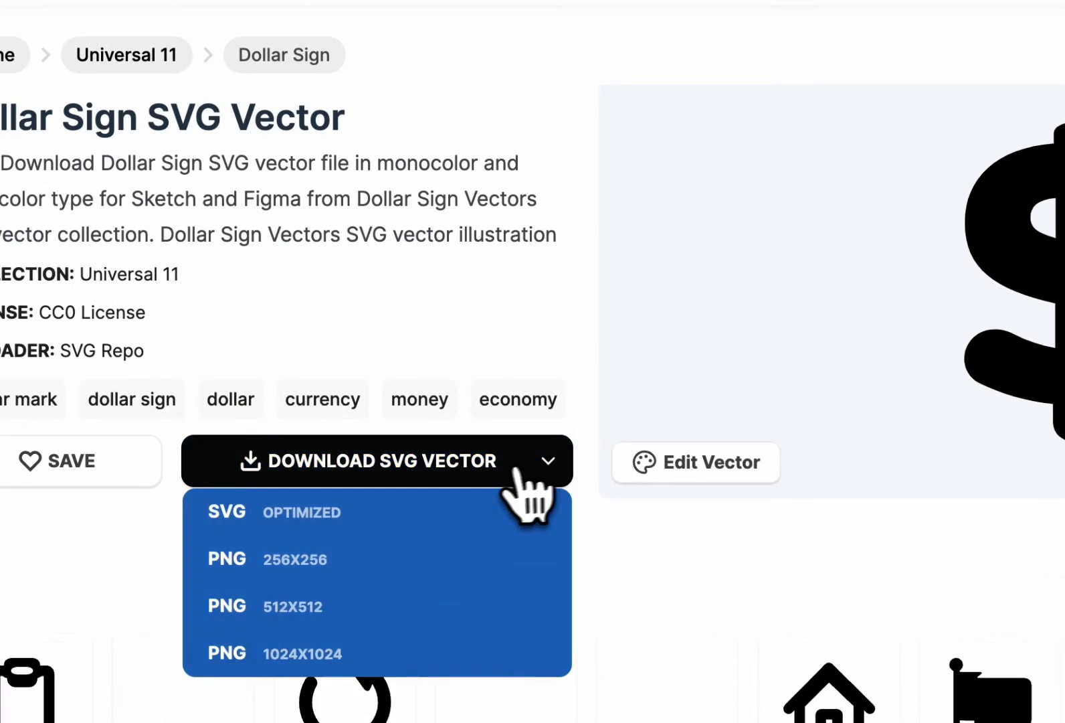
{"action": "left_click", "coordinate": [472, 472]}
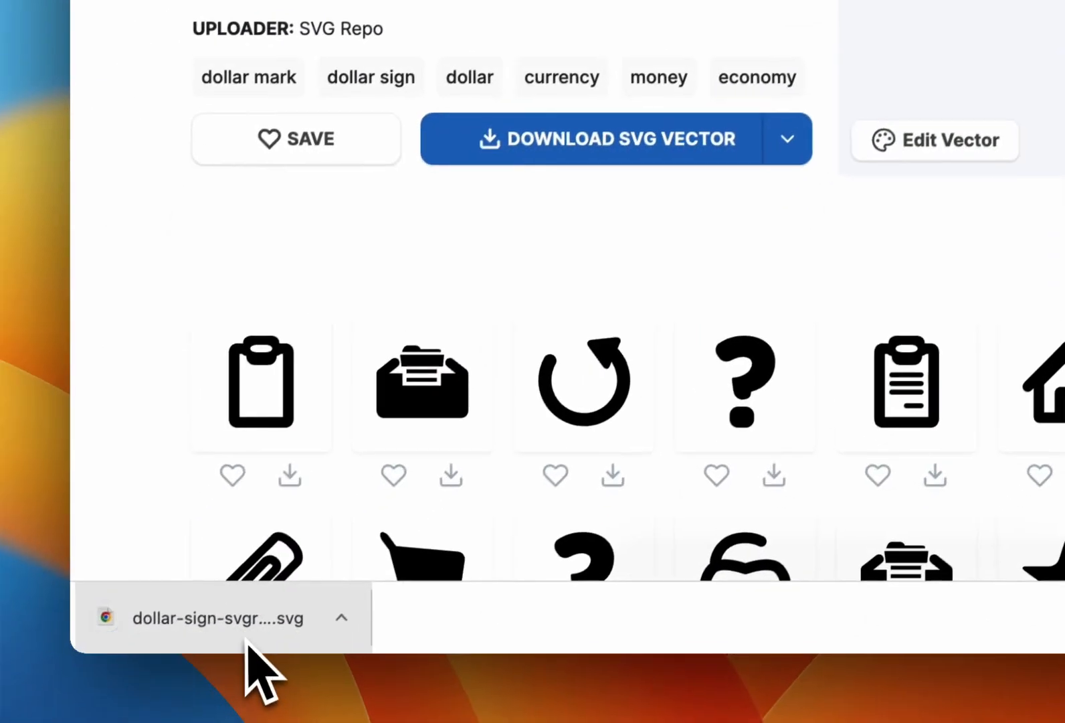
- Upload the downloaded dollar sign SVG as the checkout option's icon, save the attributes, and recheck them
{"action": "left_click_drag", "start_coordinate": [253, 621], "coordinate": [507, 219]}
{"action": "key", "text": "super+Tab"}
{"action": "key", "text": "super+Tab"}
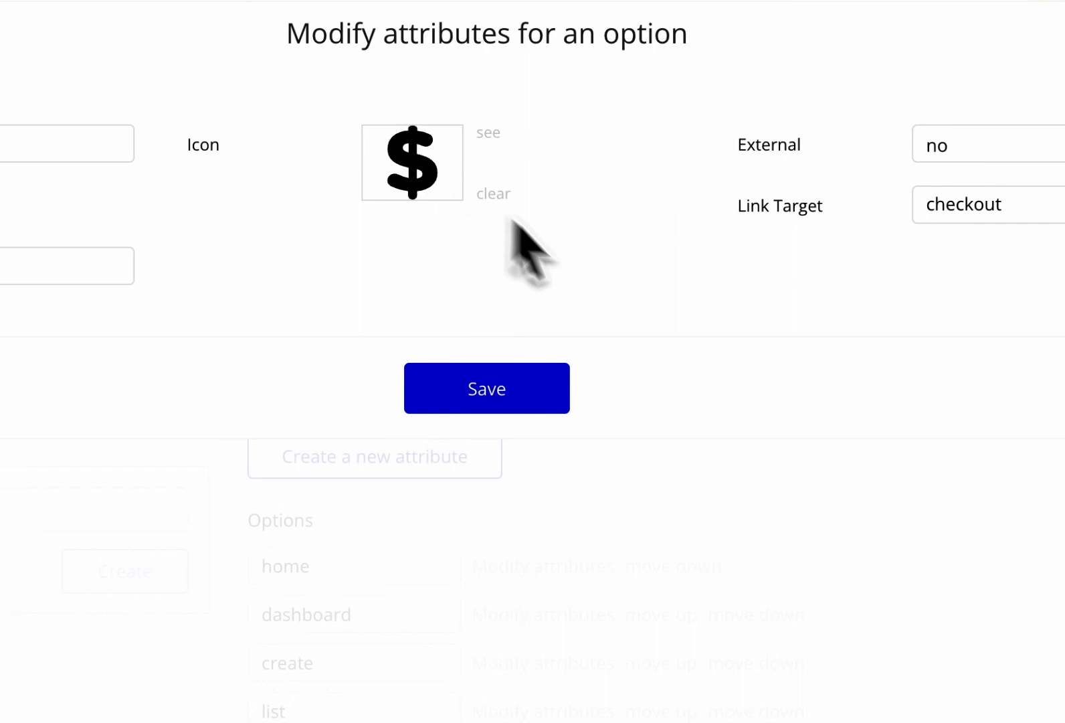
{"action": "left_click", "coordinate": [493, 408]}
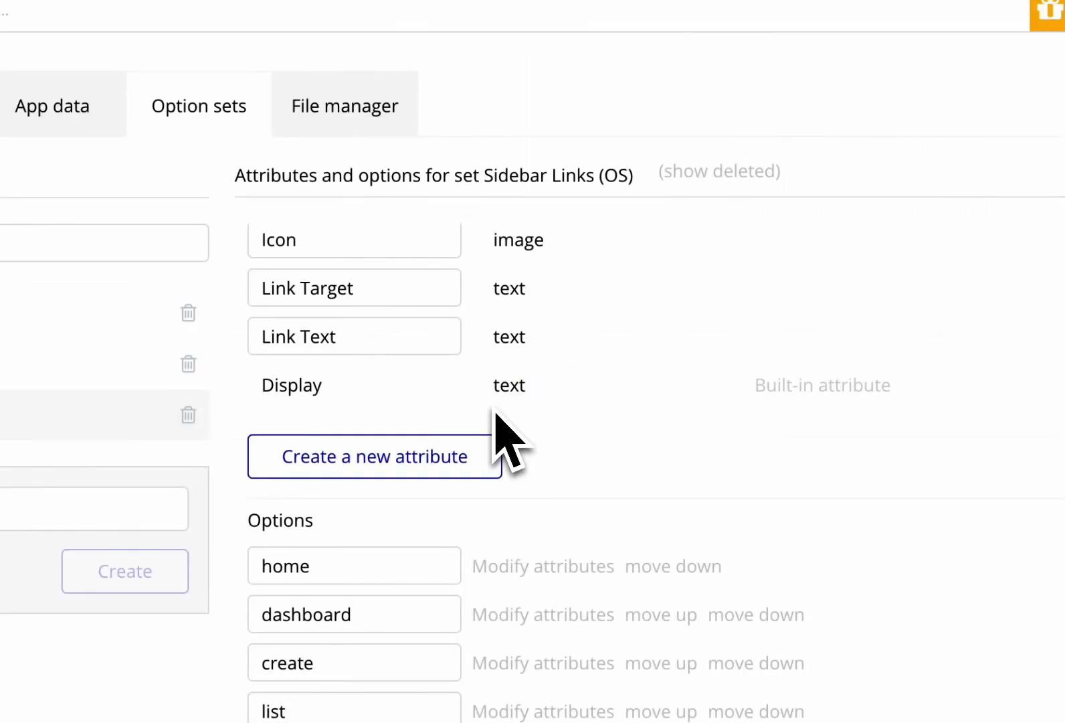
{"action": "left_click", "coordinate": [566, 530]}
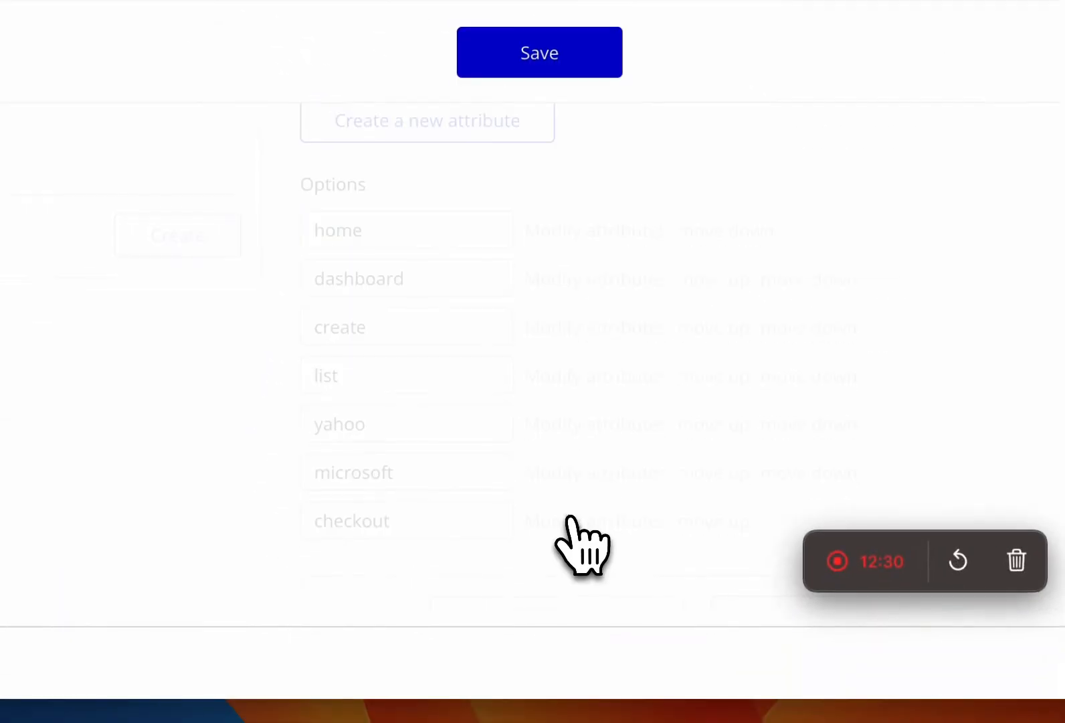
{"action": "left_click", "coordinate": [535, 119]}
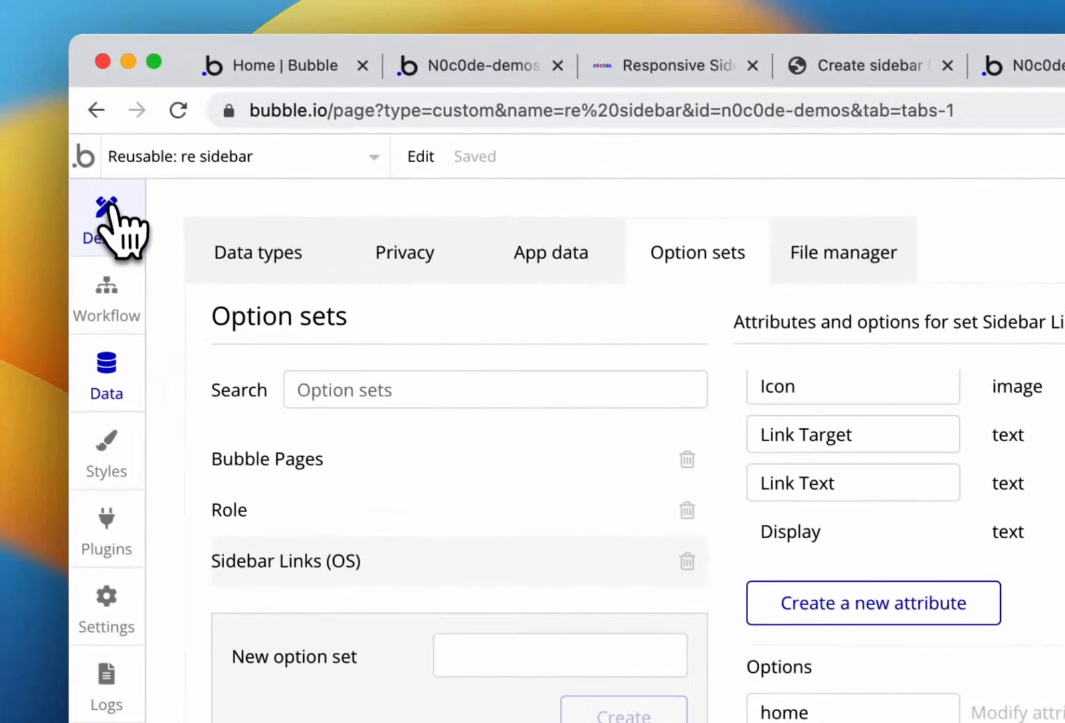
- Duplicate the g nav item dashboard group together with its workflows inside the re sidebar's g navbar
{"action": "left_click", "coordinate": [111, 213]}
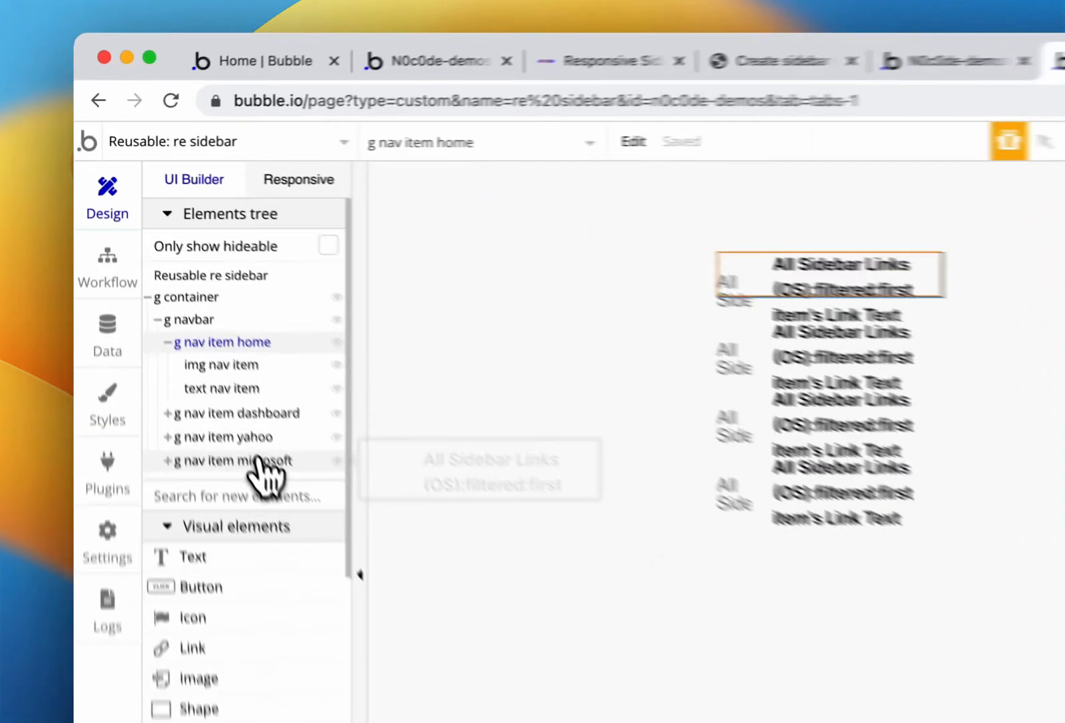
{"action": "left_click", "coordinate": [257, 460]}
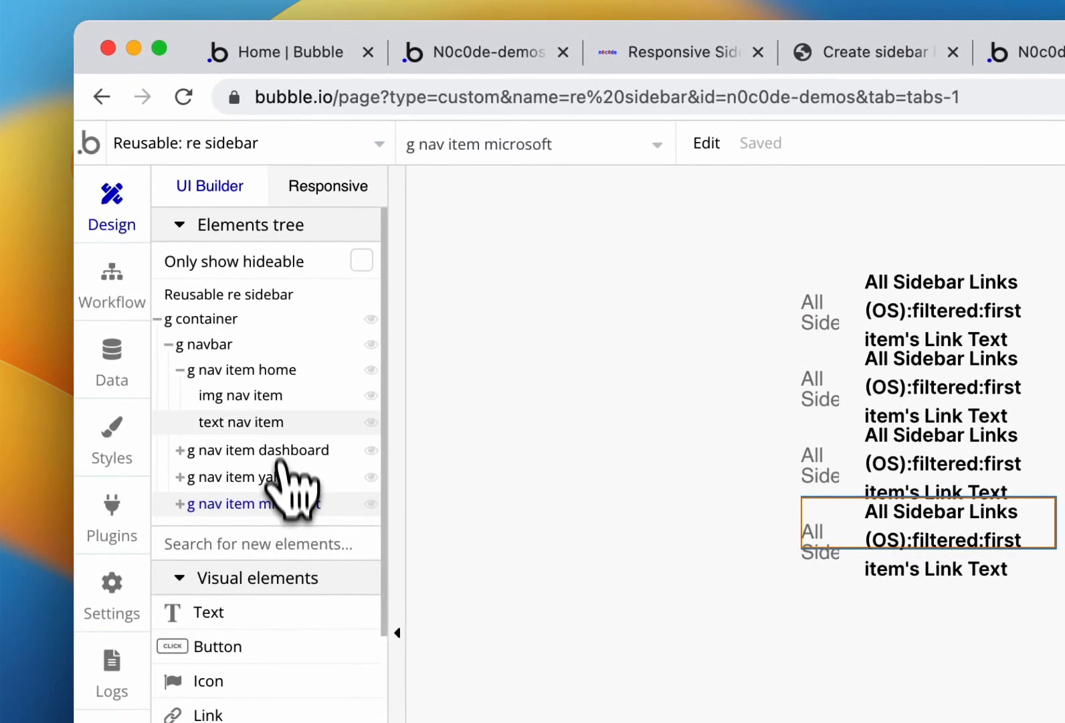
{"action": "left_click", "coordinate": [179, 369]}
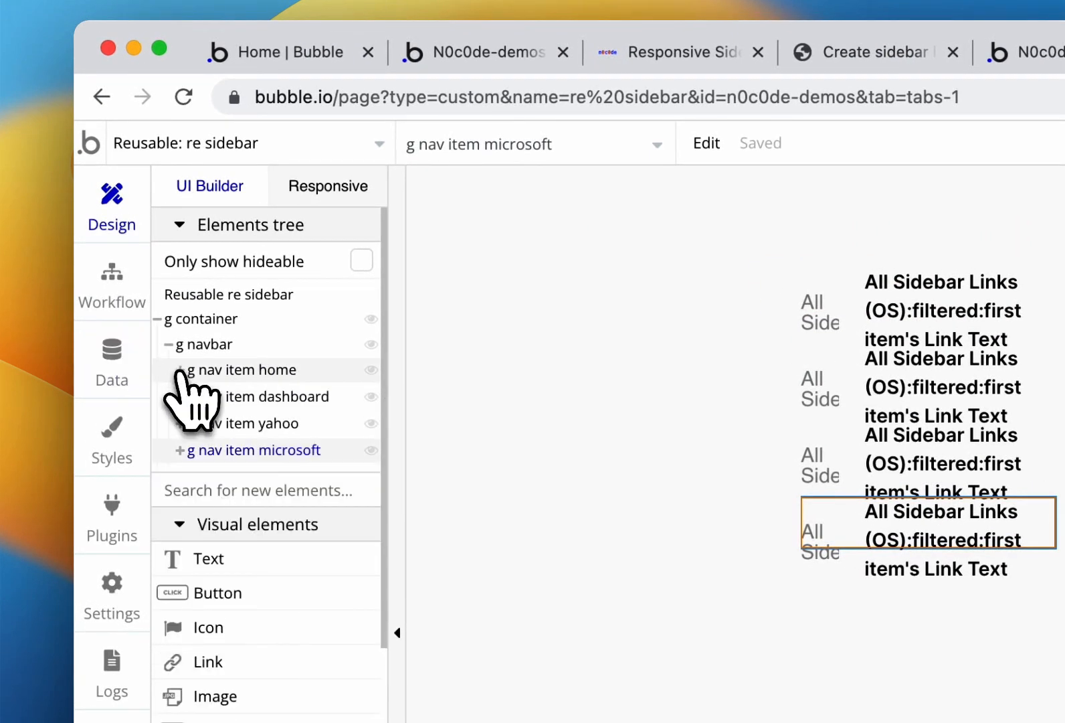
{"action": "left_click", "coordinate": [230, 398]}
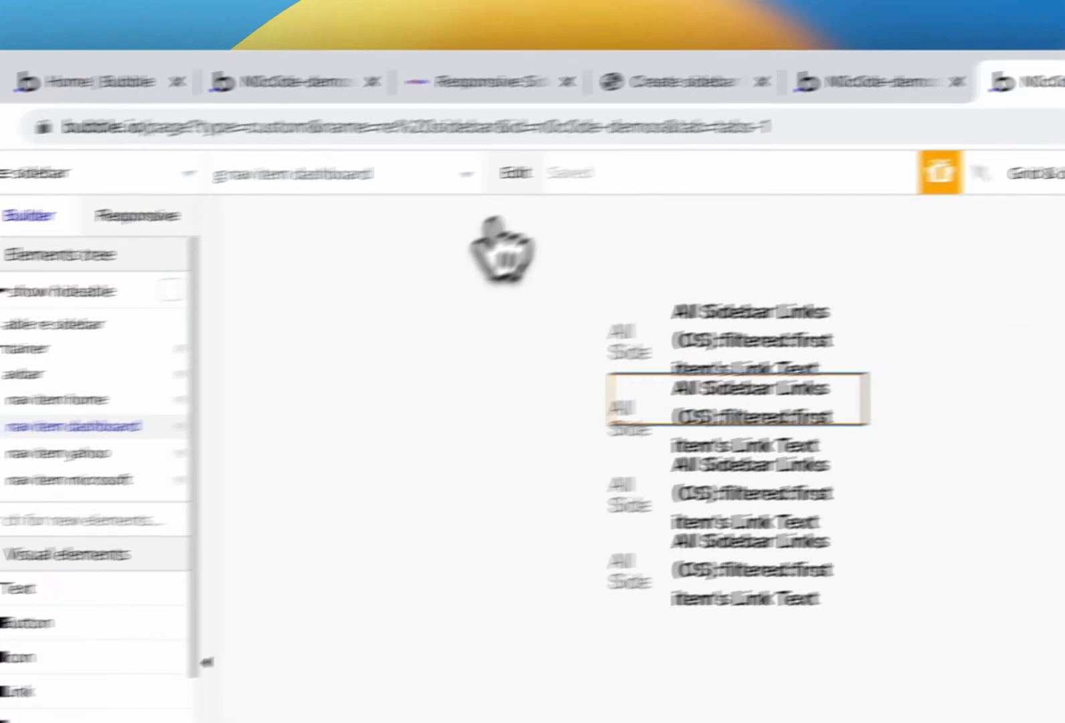
{"action": "left_click", "coordinate": [706, 144]}
{"action": "mouse_move", "coordinate": [523, 491]}
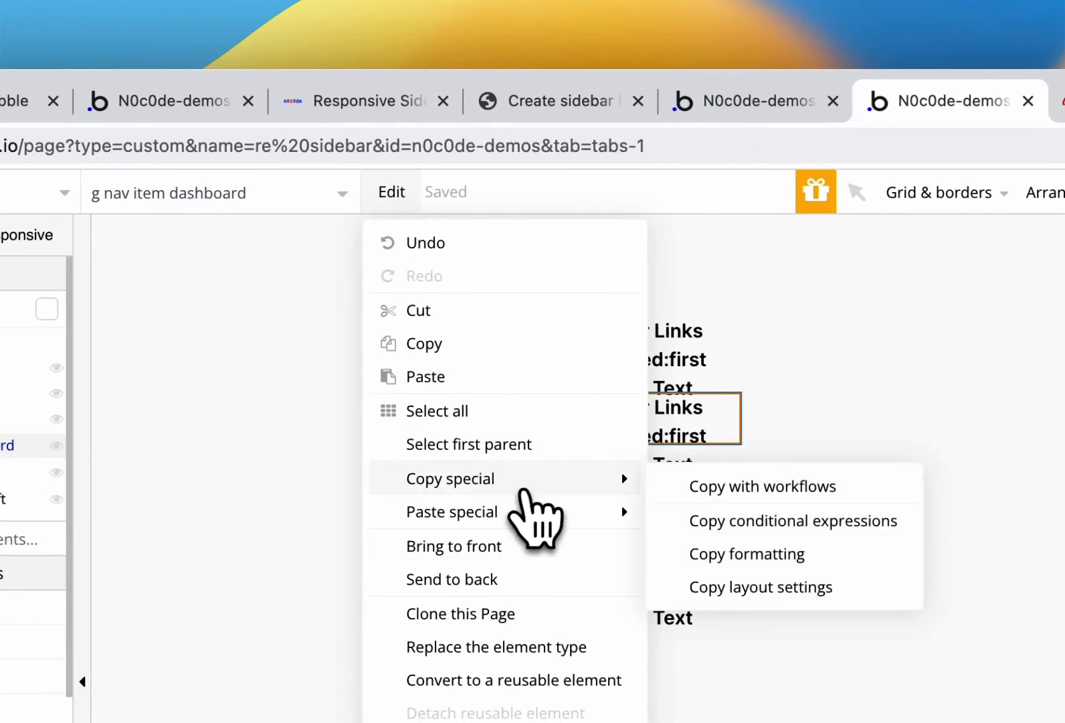
{"action": "left_click", "coordinate": [745, 490]}
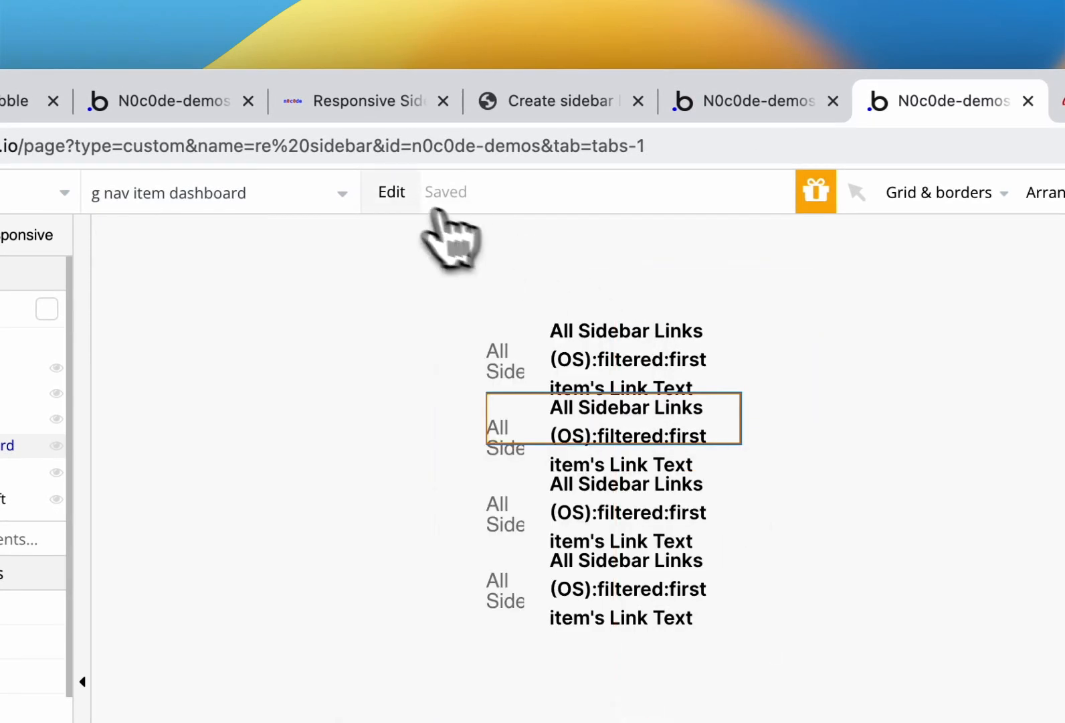
{"action": "left_click", "coordinate": [392, 192]}
{"action": "mouse_move", "coordinate": [529, 515]}
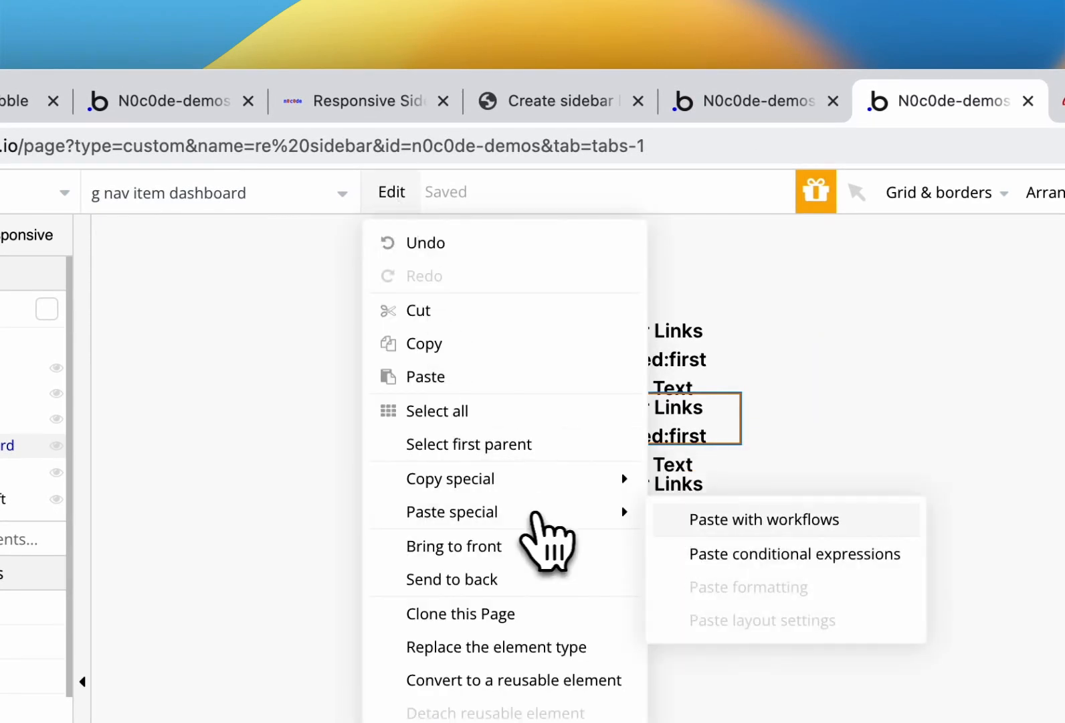
{"action": "left_click", "coordinate": [728, 522]}
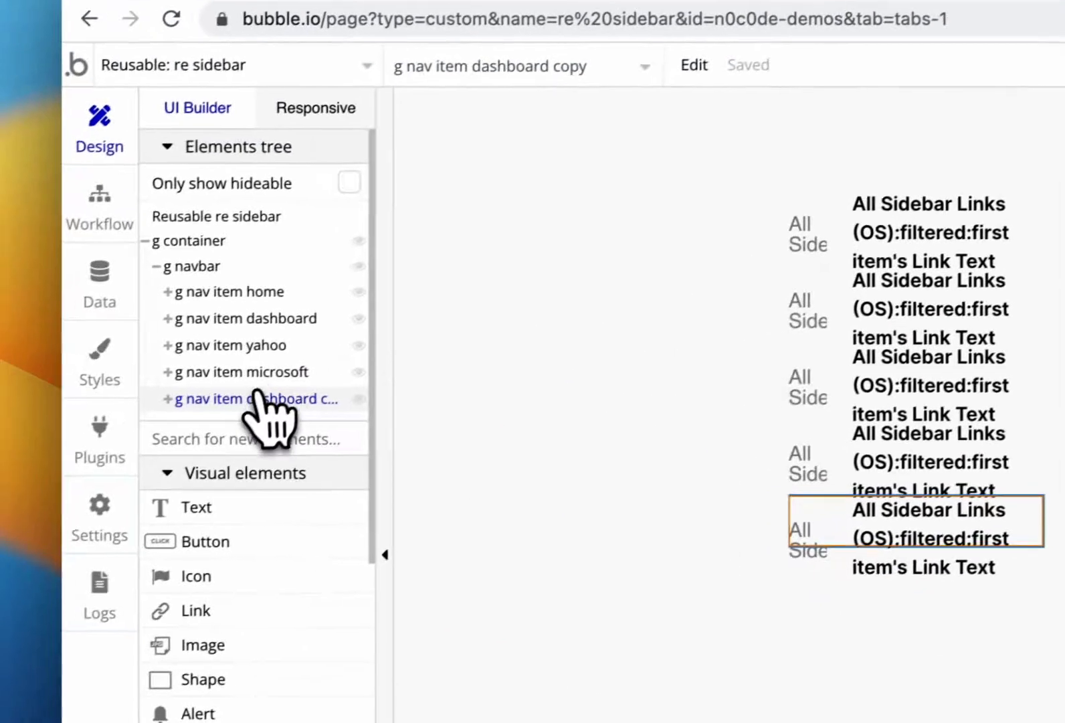
- Place the duplicated dashboard nav item directly below g nav item dashboard and set its data source to checkout
{"action": "left_click_drag", "start_coordinate": [259, 395], "coordinate": [276, 343]}
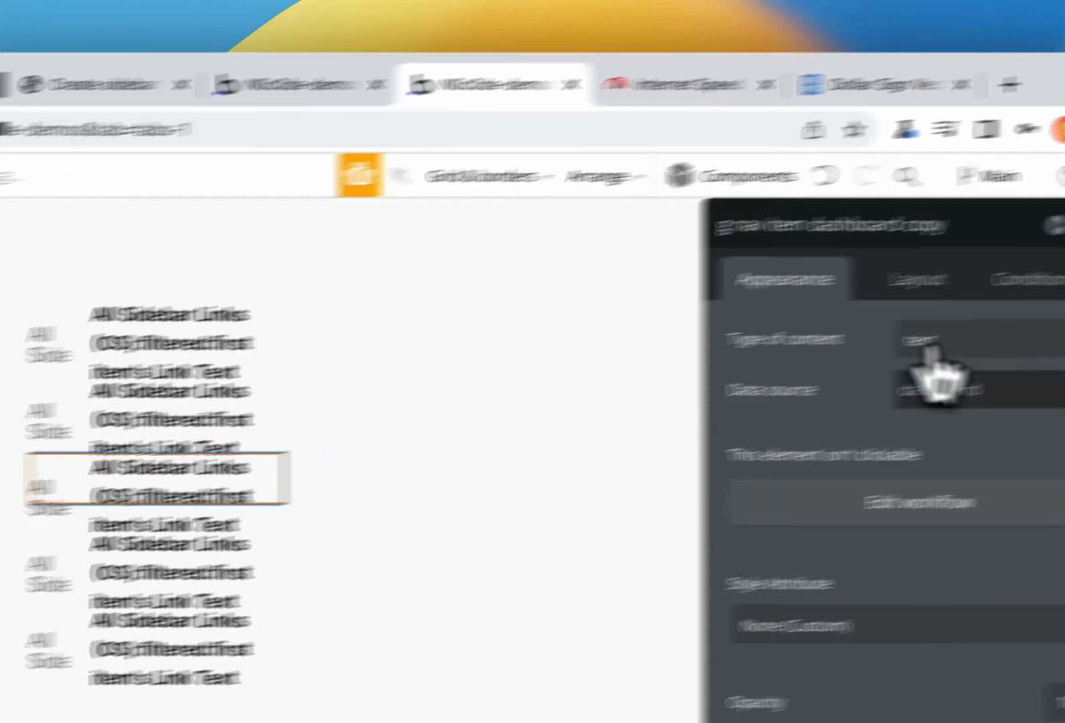
{"action": "double_click", "coordinate": [796, 400]}
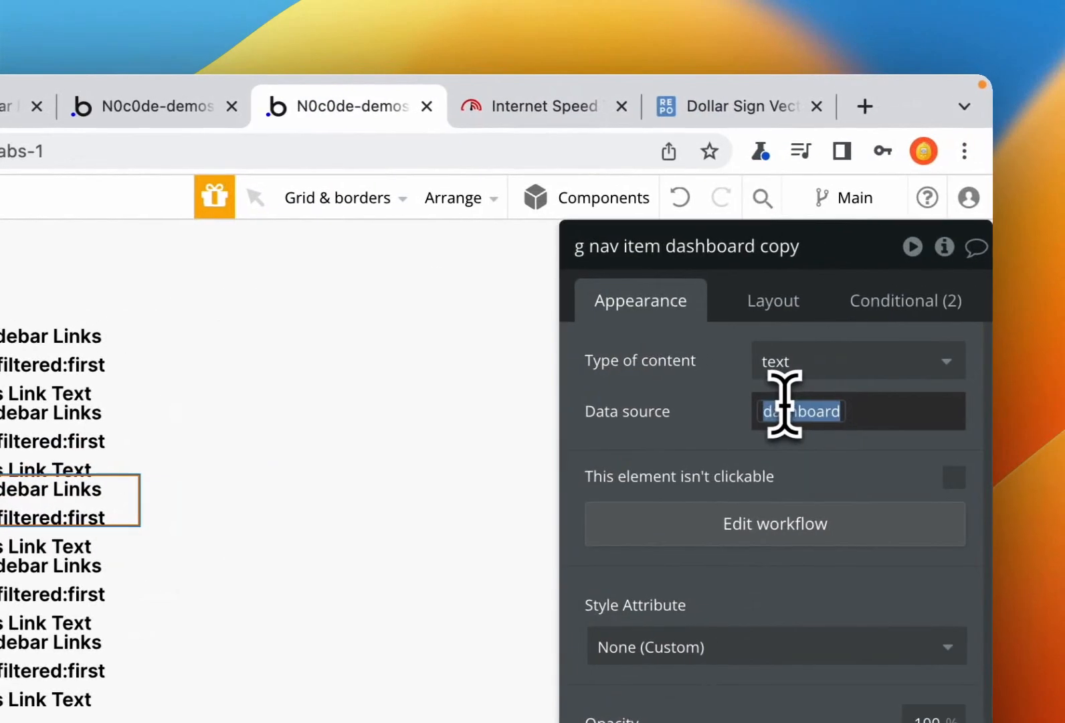
{"action": "type", "text": "check"}
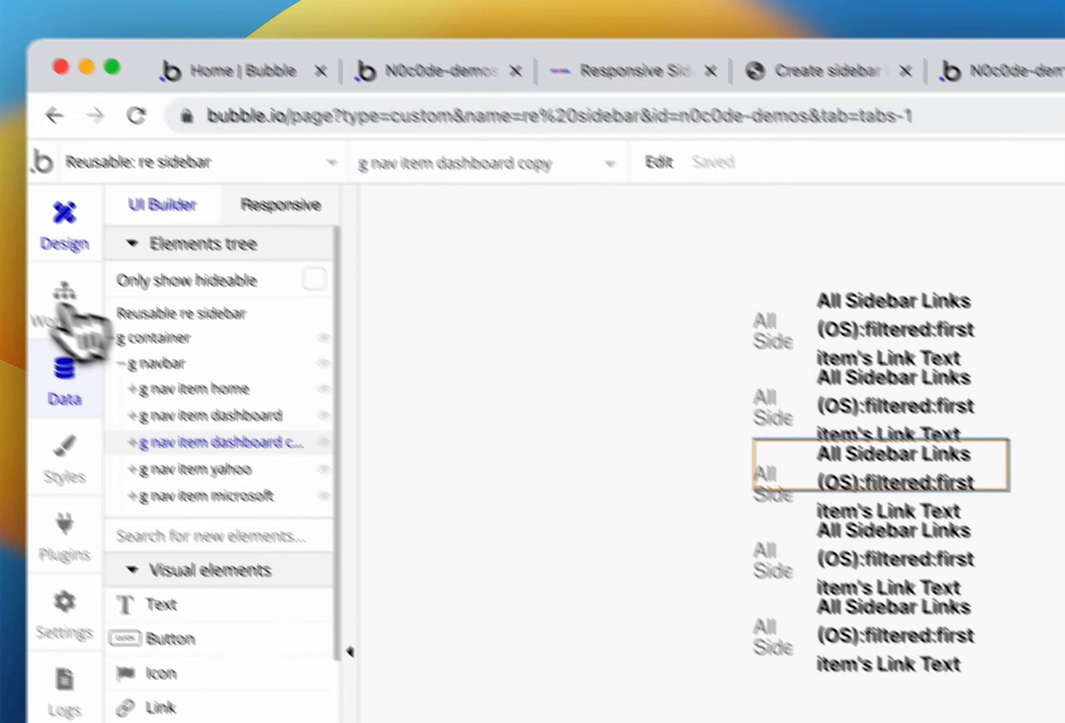
- Open the re sidebar's workflows and examine the sidebar-navigation custom event with its Run javascript action moved out of the way
{"action": "left_click", "coordinate": [85, 404]}
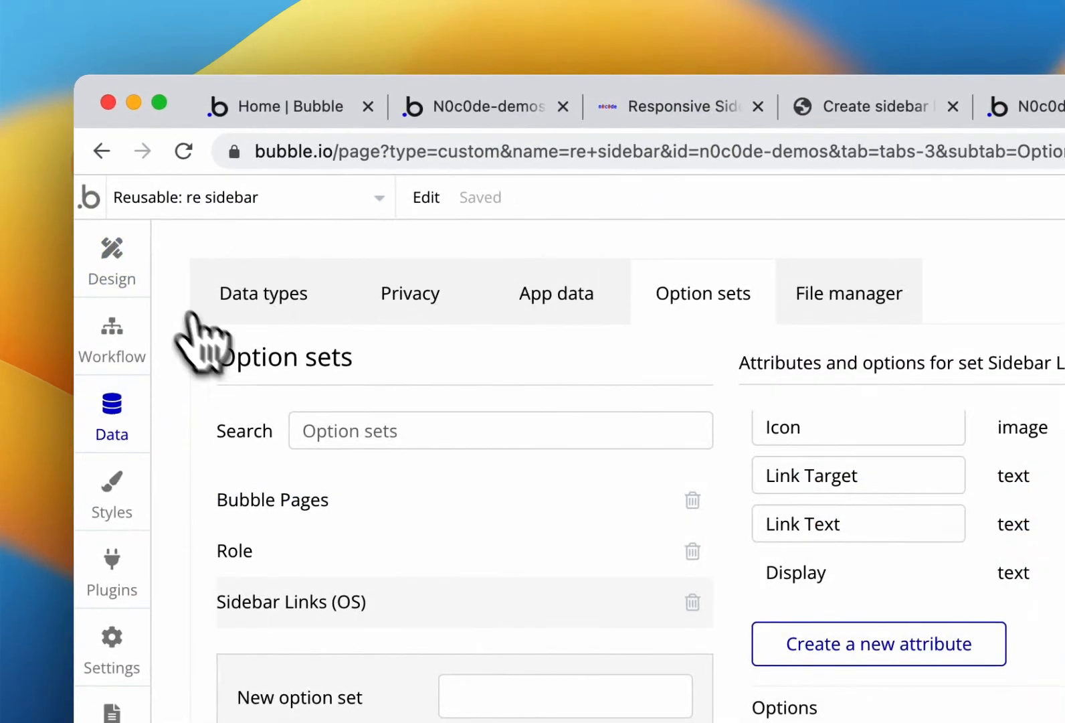
{"action": "left_click", "coordinate": [117, 338]}
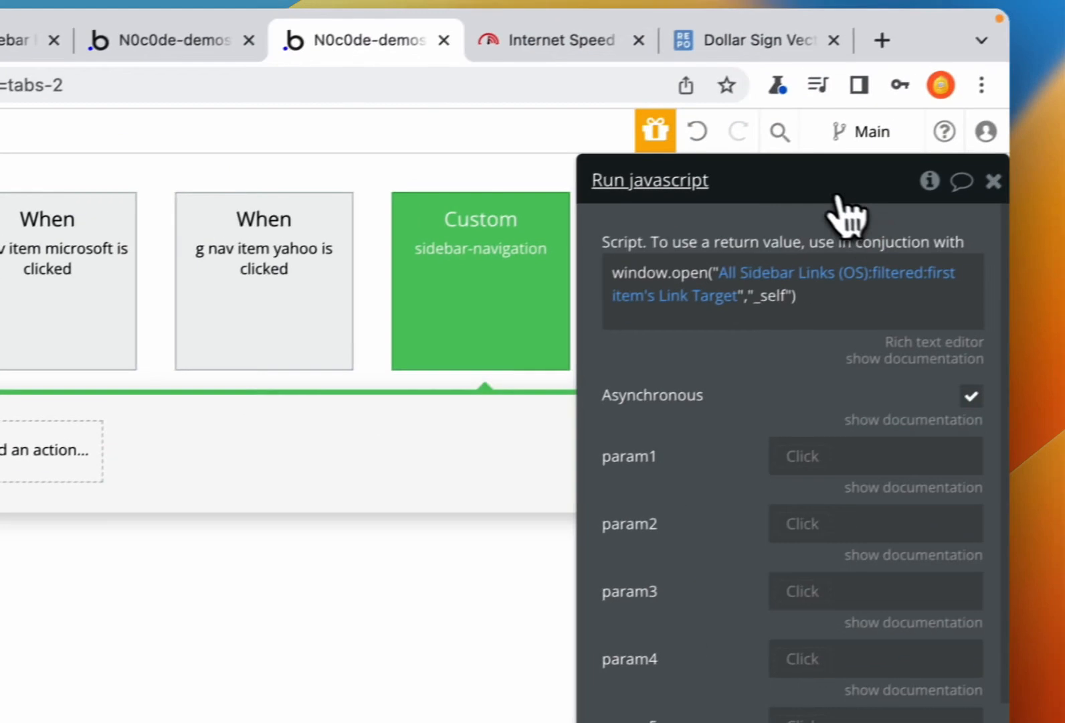
{"action": "left_click_drag", "start_coordinate": [1016, 147], "coordinate": [999, 517]}
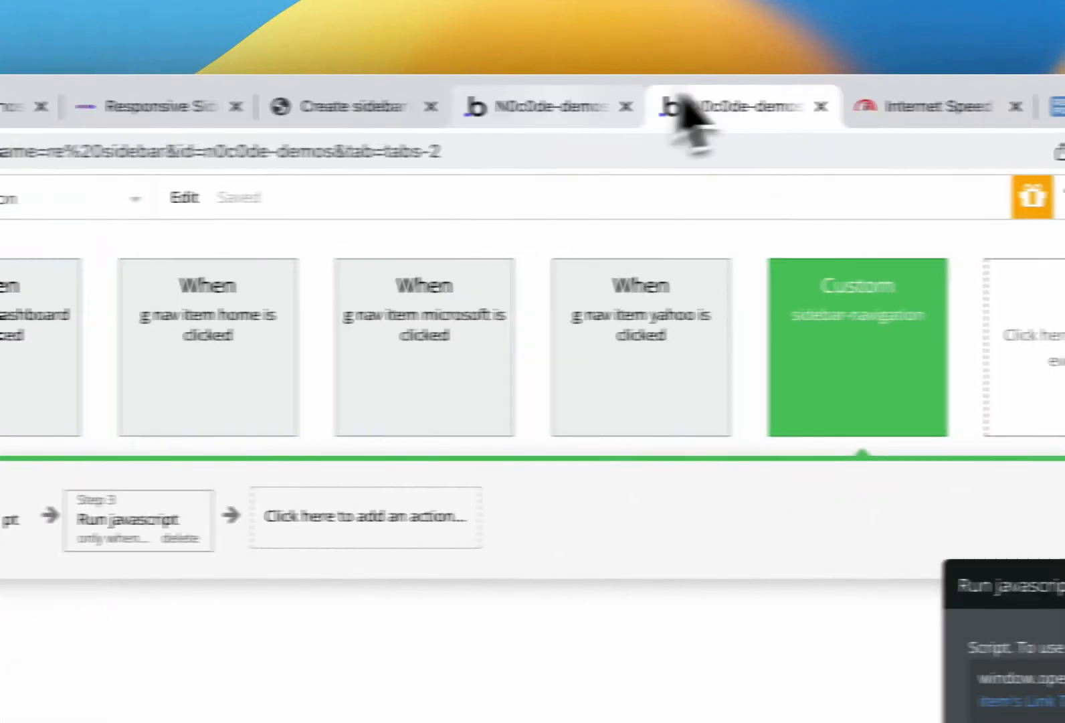
- Reload the r_sidebar_menu page preview, dismiss the downloads bar, and check the Checkout link in the sidebar
{"action": "left_click", "coordinate": [528, 107]}
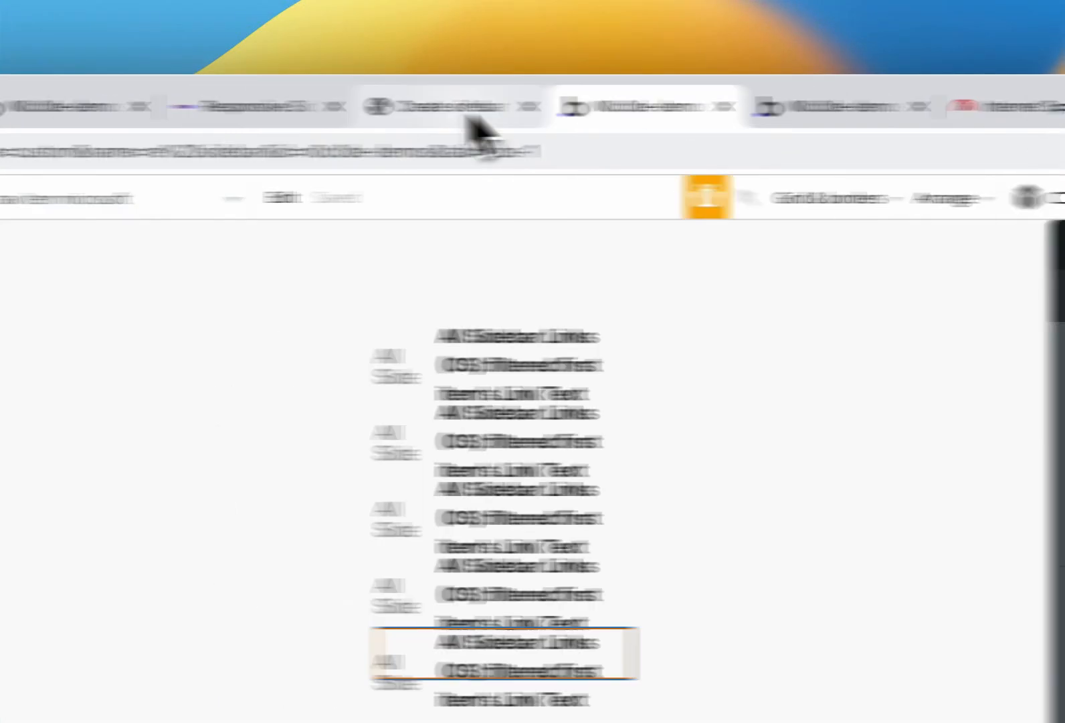
{"action": "left_click", "coordinate": [361, 107]}
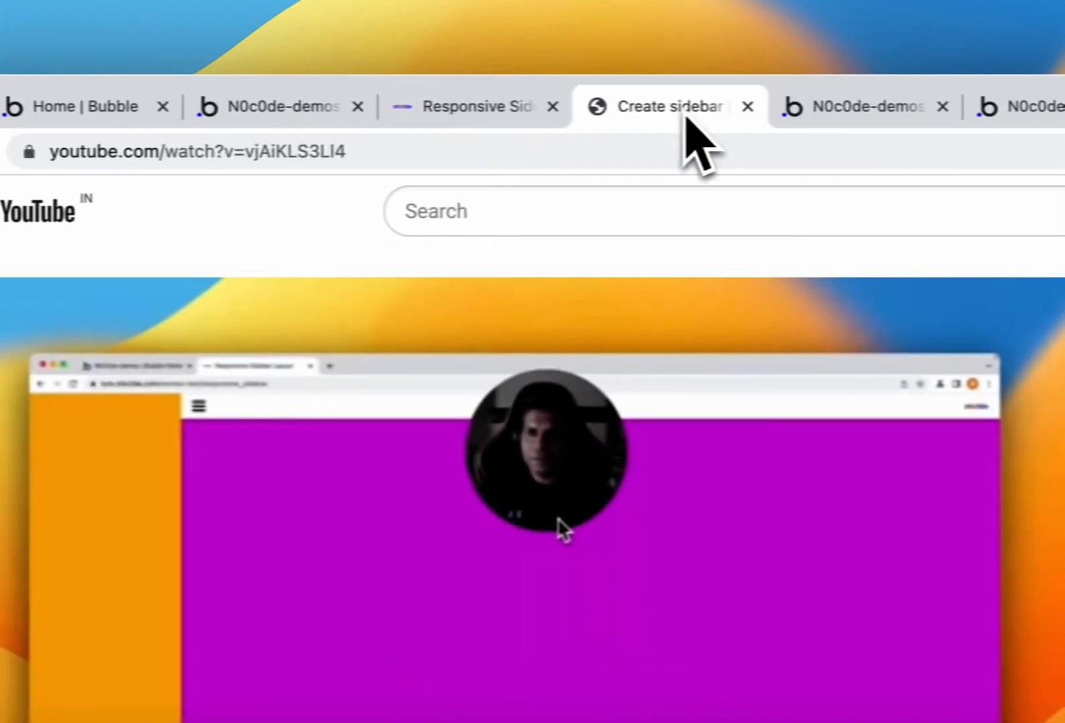
{"action": "left_click", "coordinate": [469, 111]}
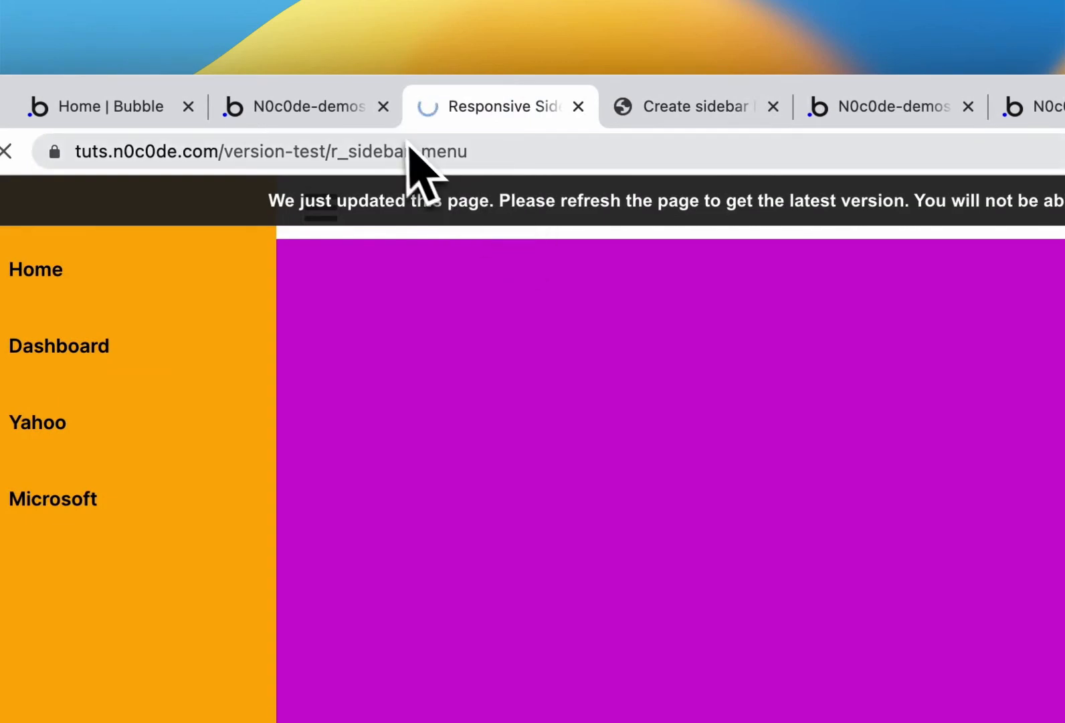
{"action": "key", "text": "super+r"}
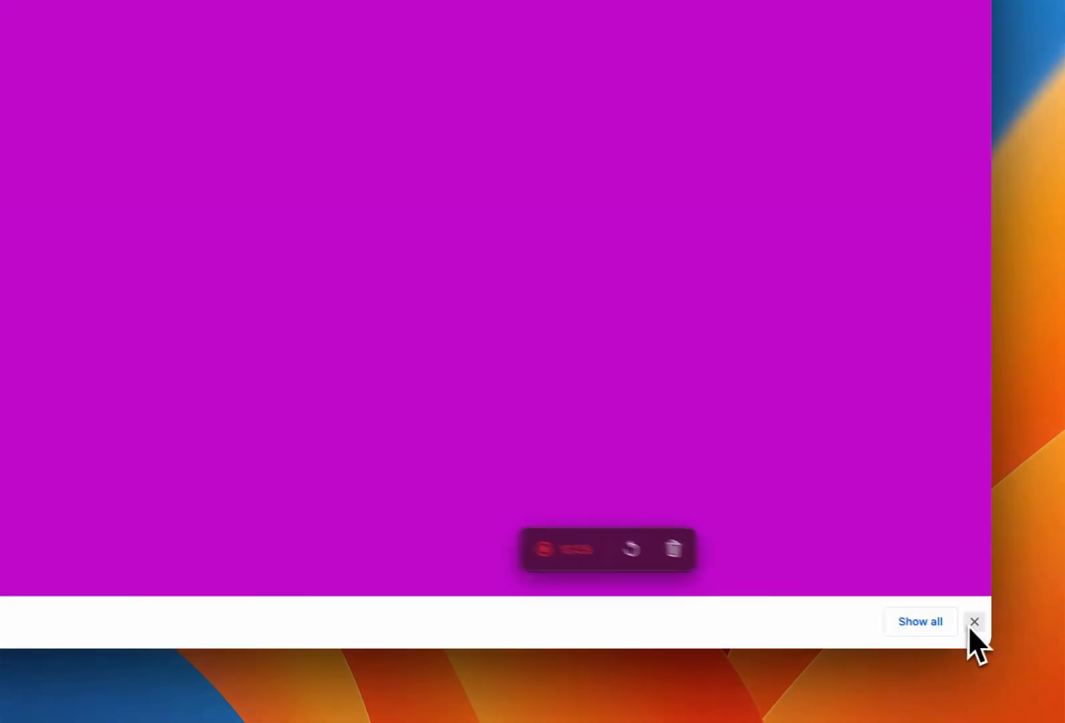
{"action": "left_click", "coordinate": [980, 629]}
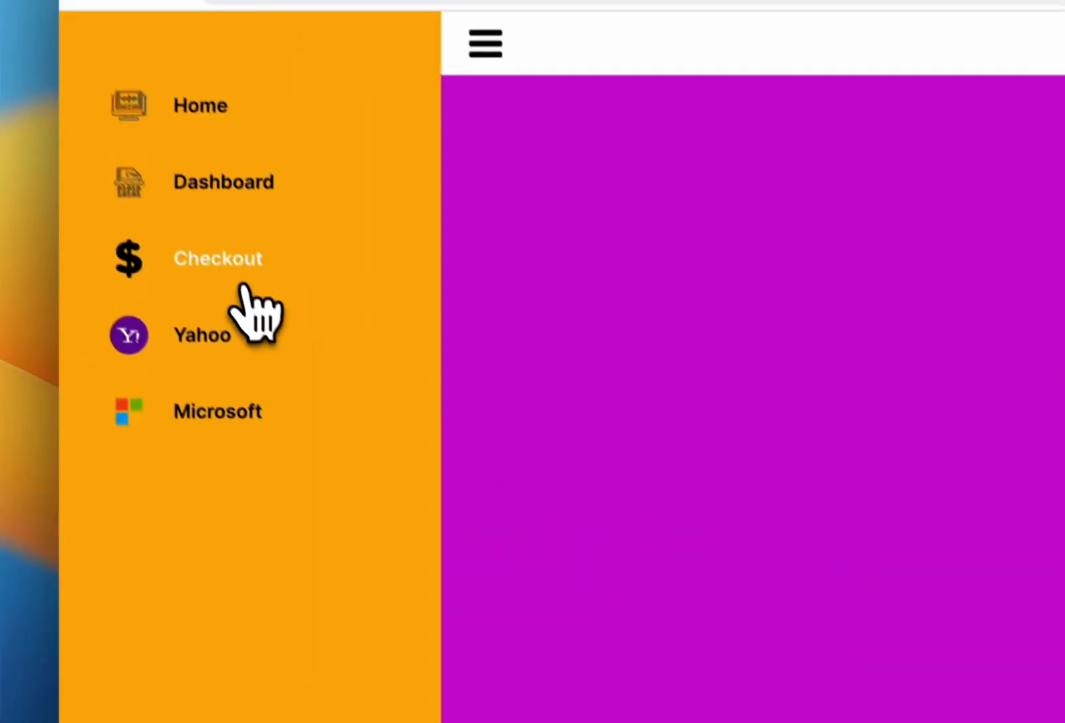